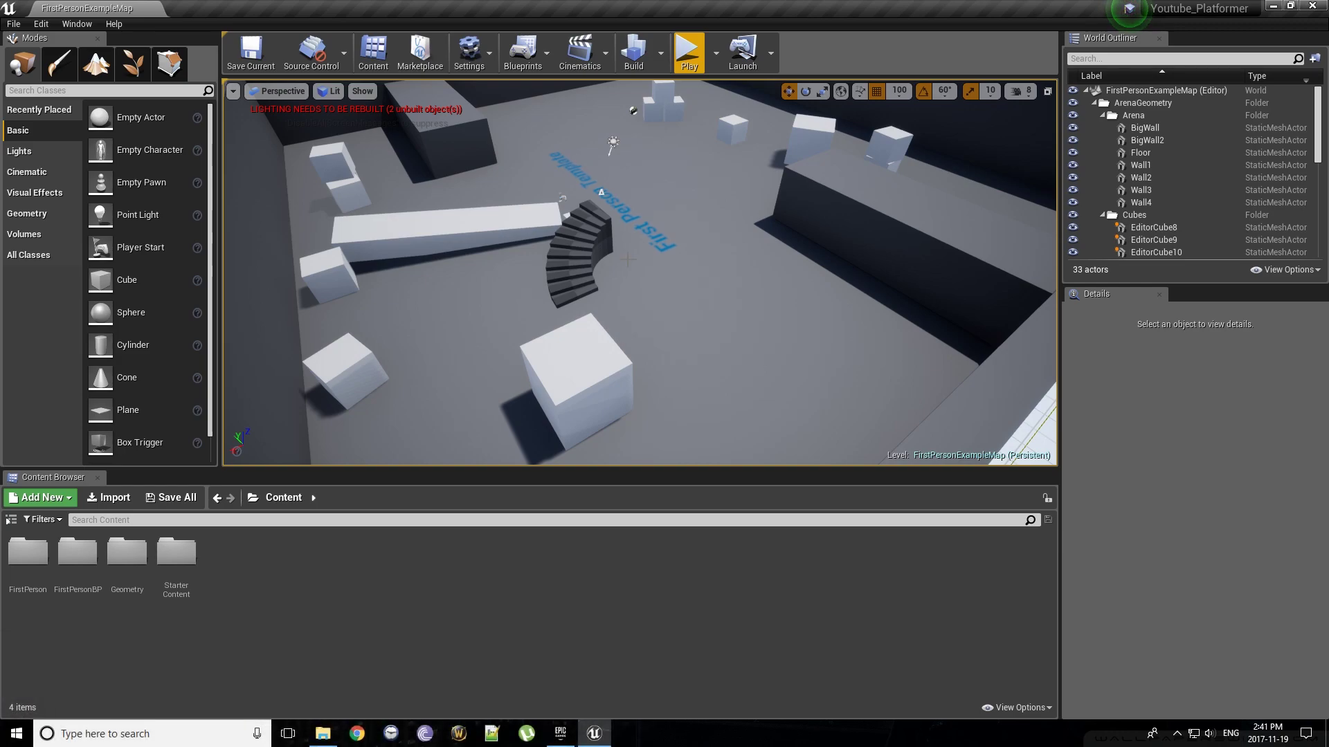
Step: Create a new level asset named Main_Level in the Content folder
right_click_drag(627, 260, 618, 209)
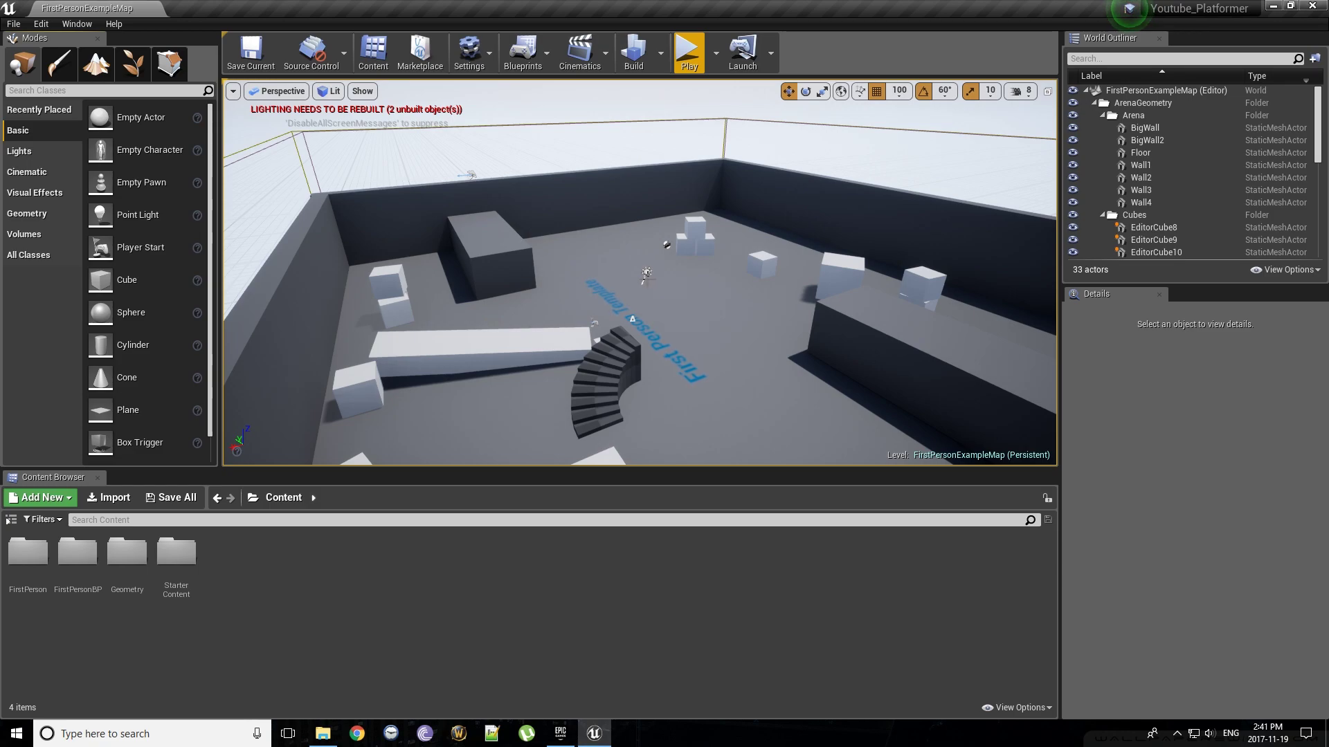
right_click(315, 575)
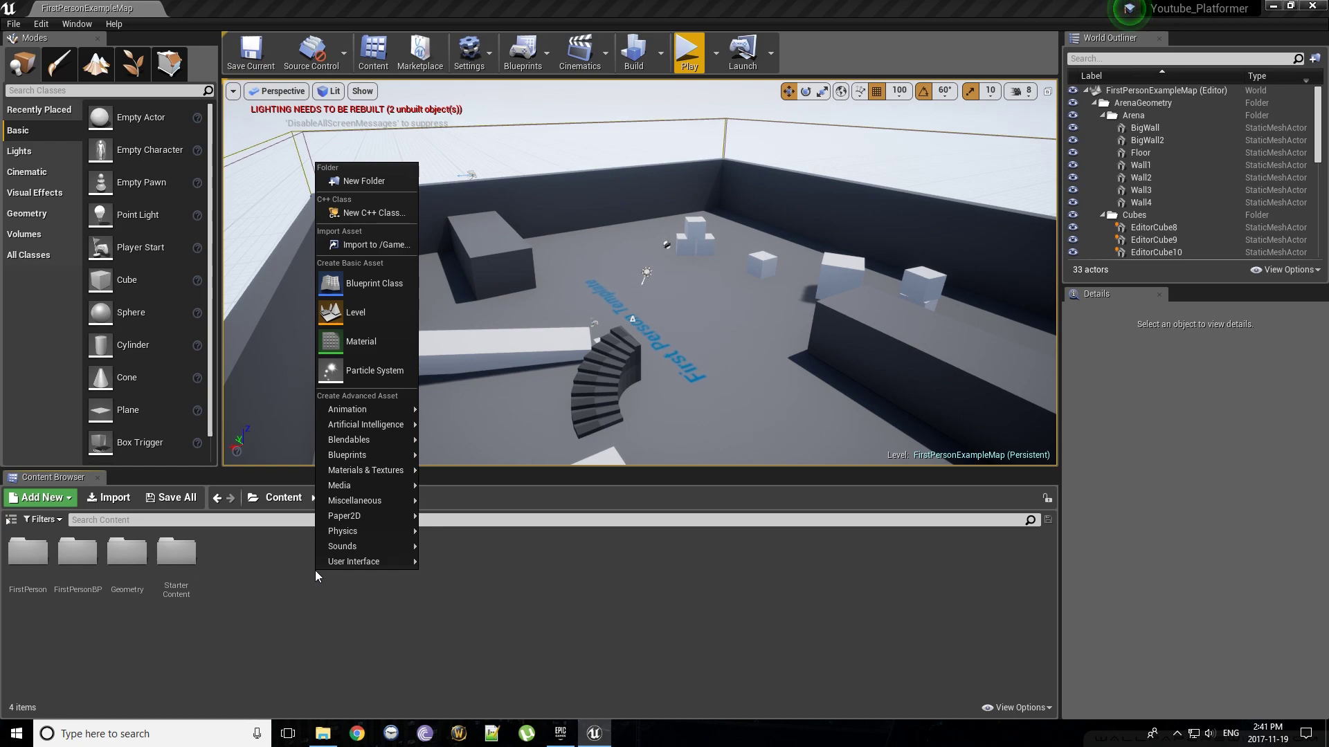
mouse_move(326, 569)
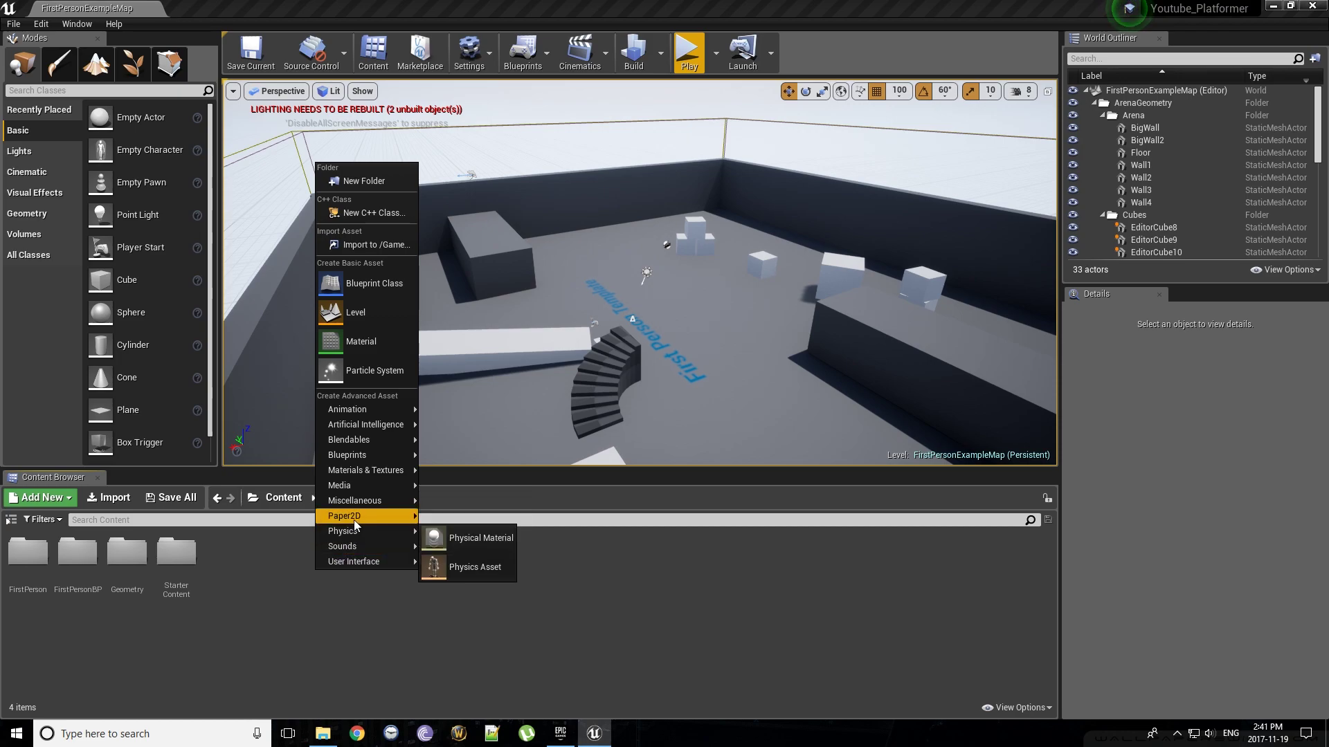
mouse_move(356, 501)
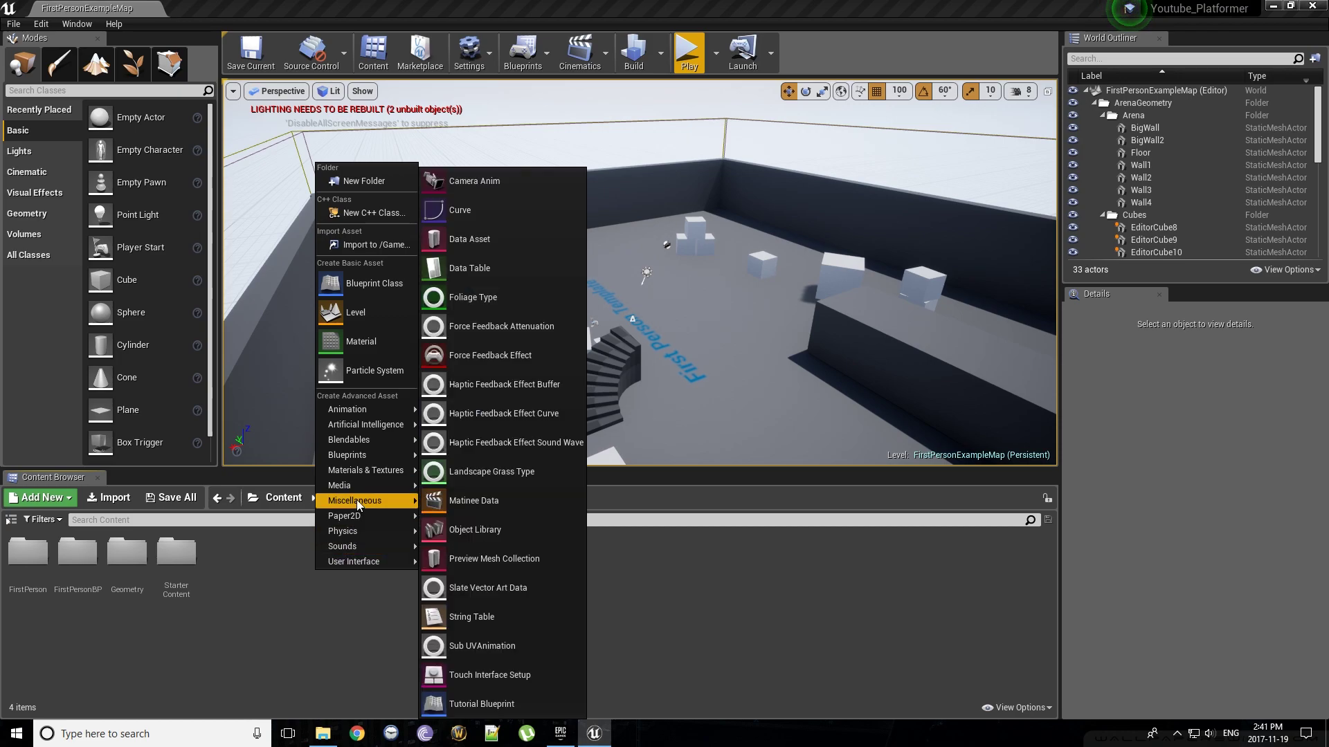
mouse_move(357, 471)
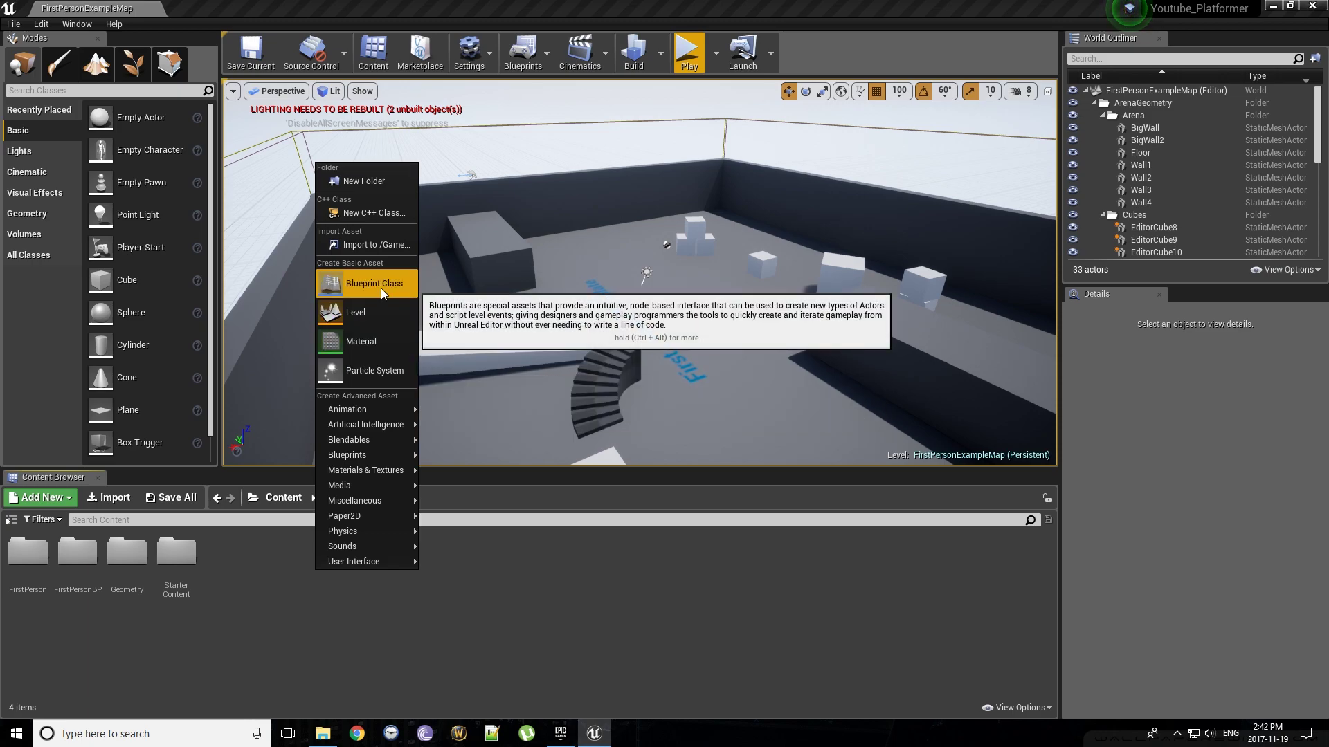
left_click(381, 308)
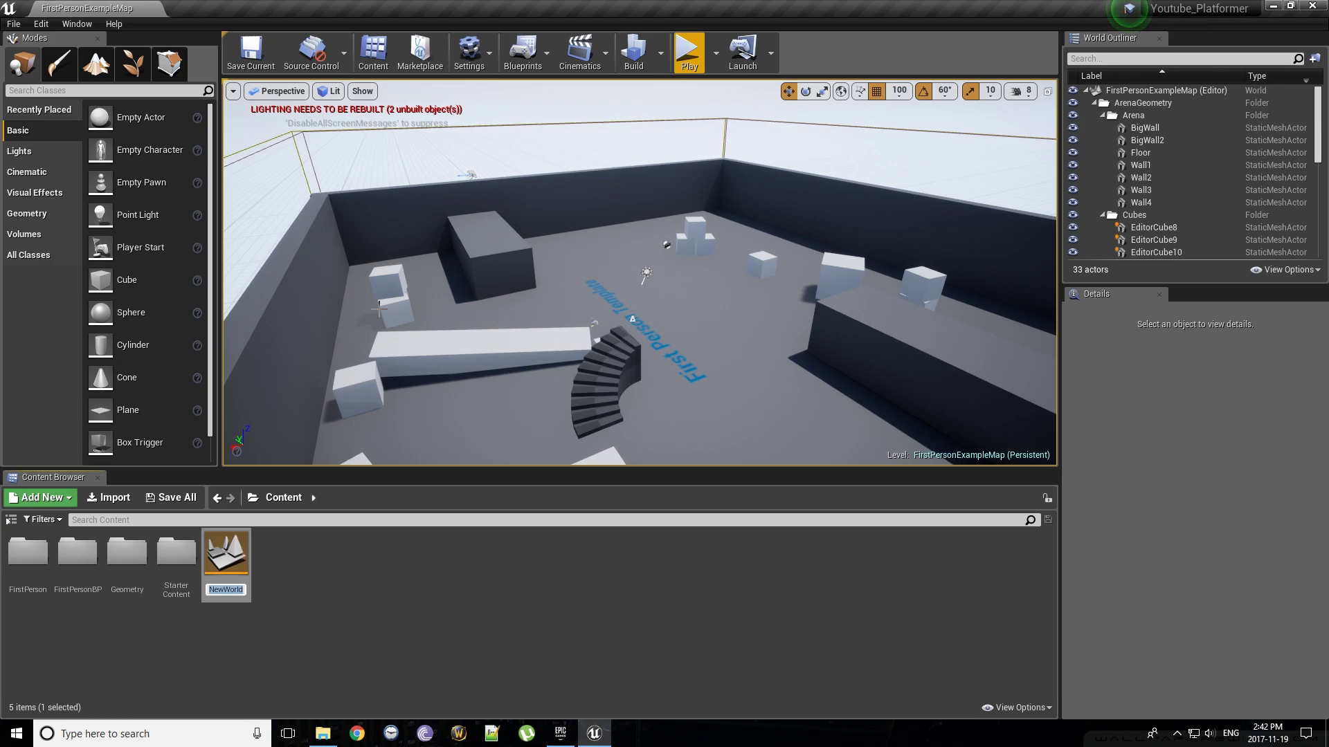
type("Main_Level")
key("Return")
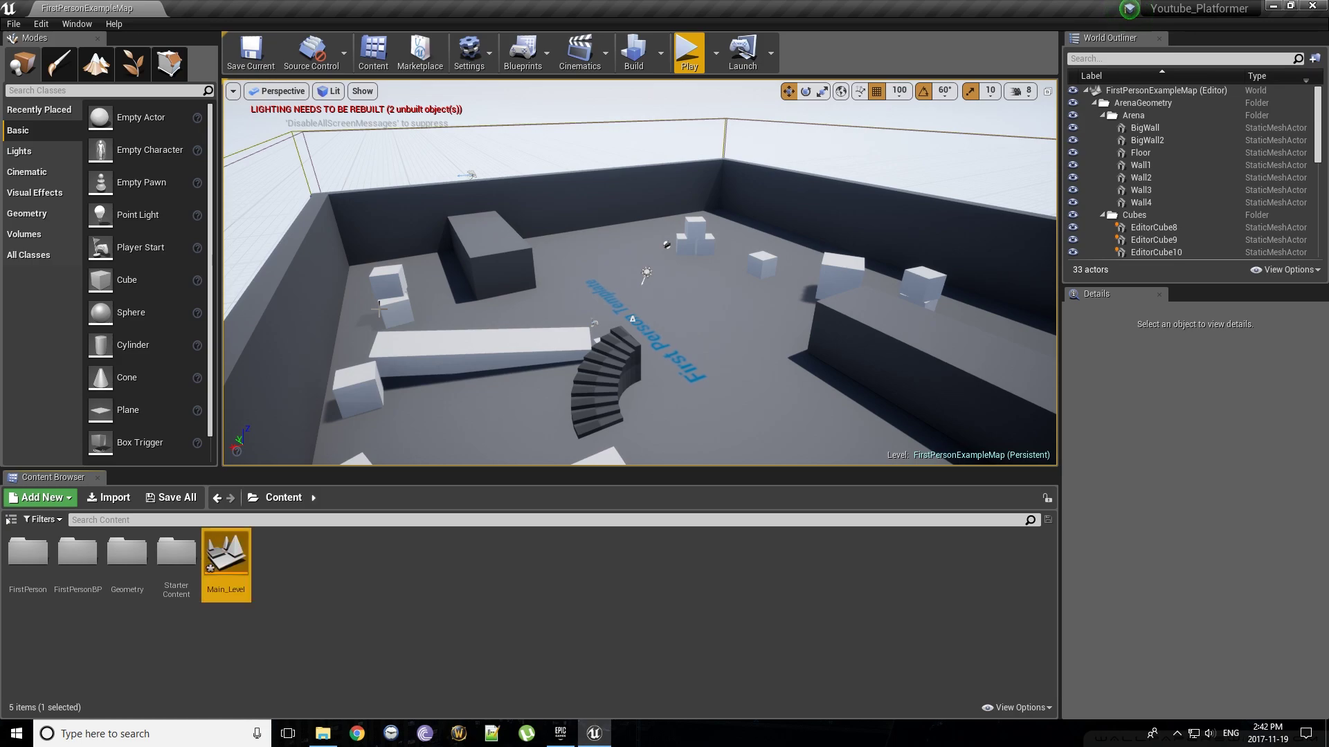
Step: Open Main_Level in the editor, saving the new level first
double_click(238, 560)
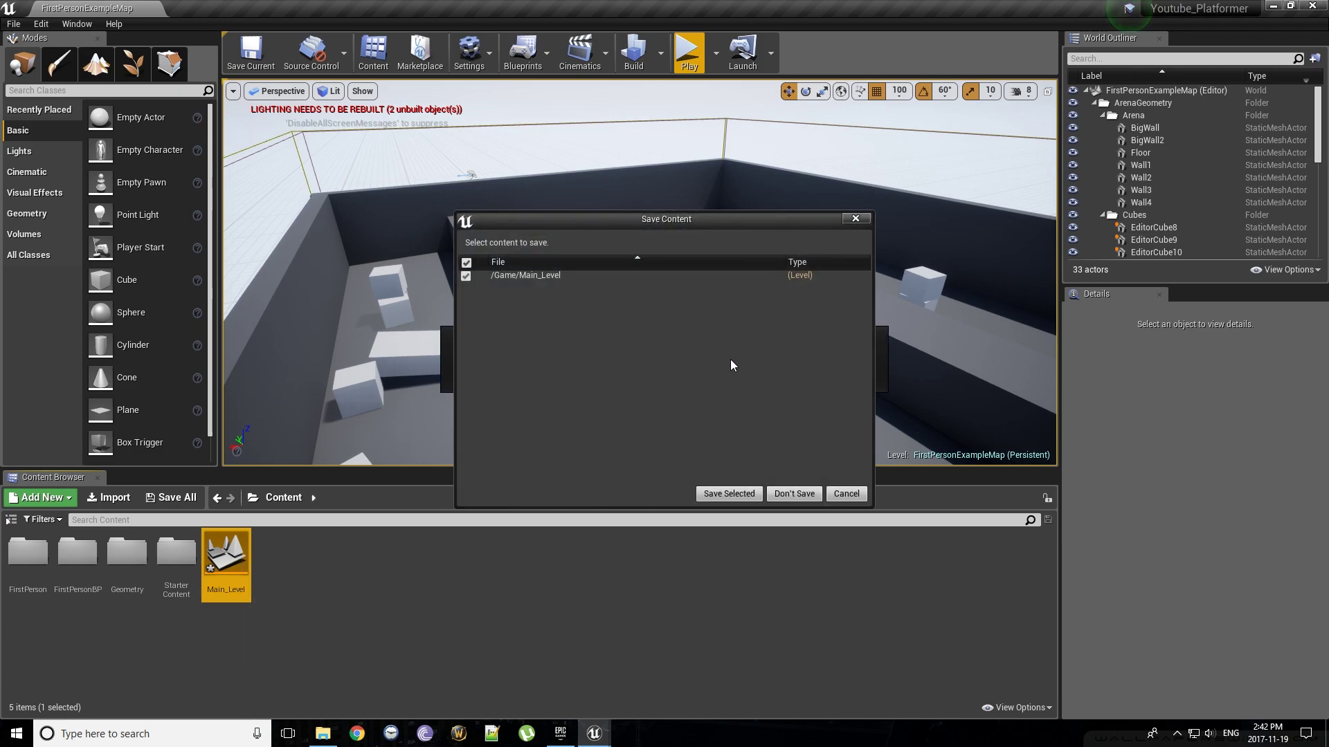
left_click(729, 494)
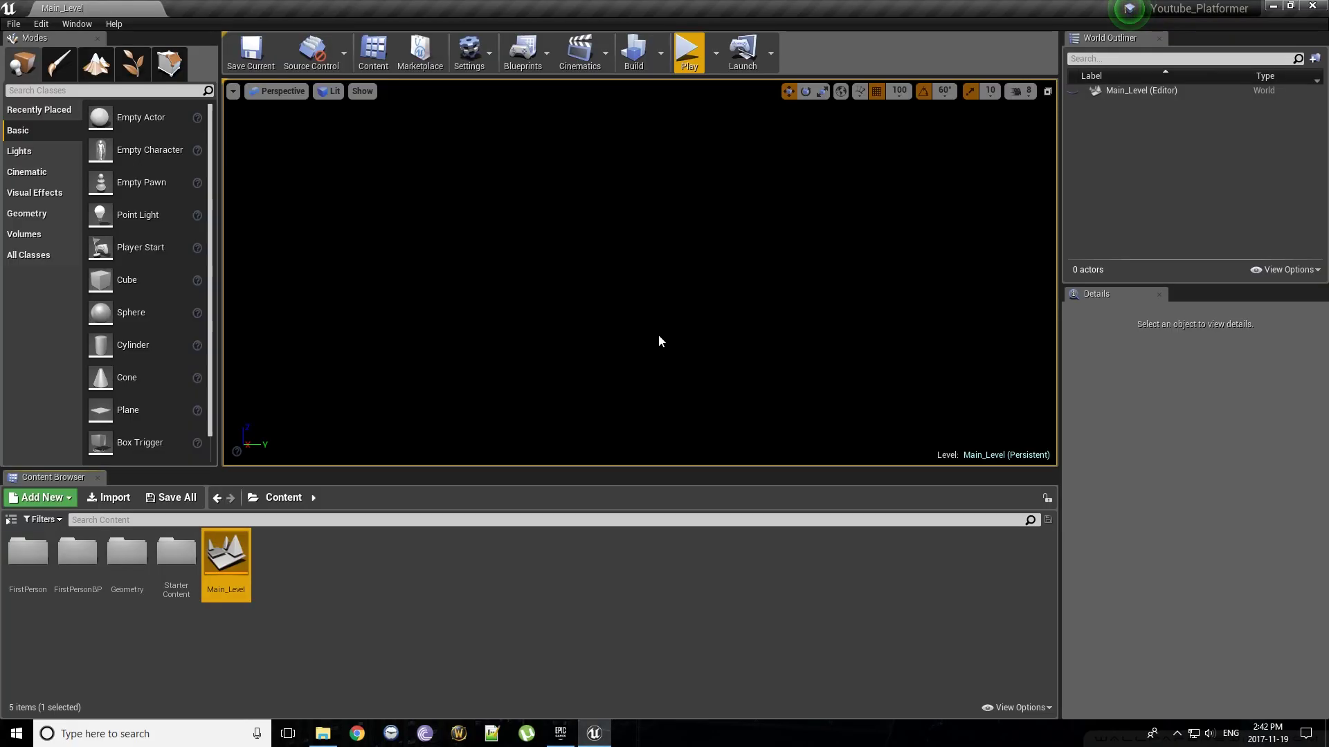
left_click(659, 335)
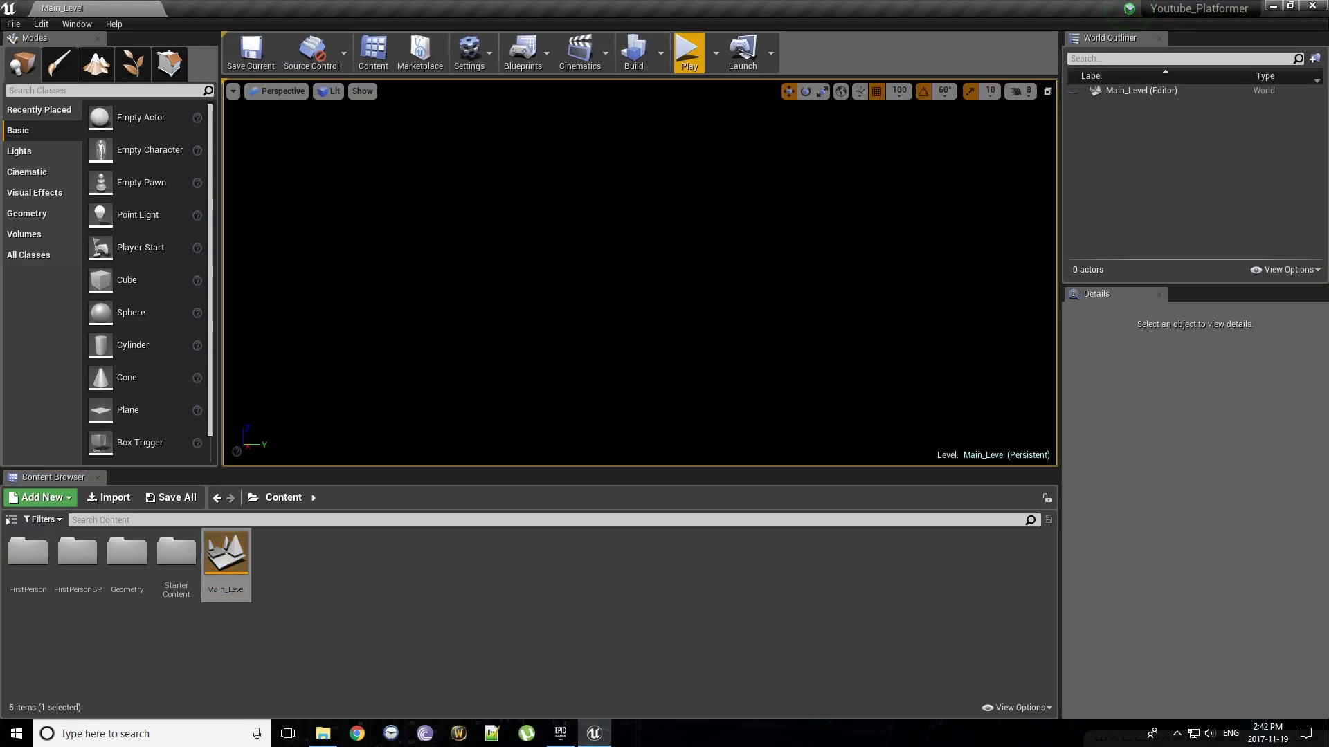
Step: Place an additive Box geometry brush in the empty level at about X 0, Y 200, Z 300
right_click_drag(656, 337, 622, 364)
right_click_drag(622, 364, 921, 379)
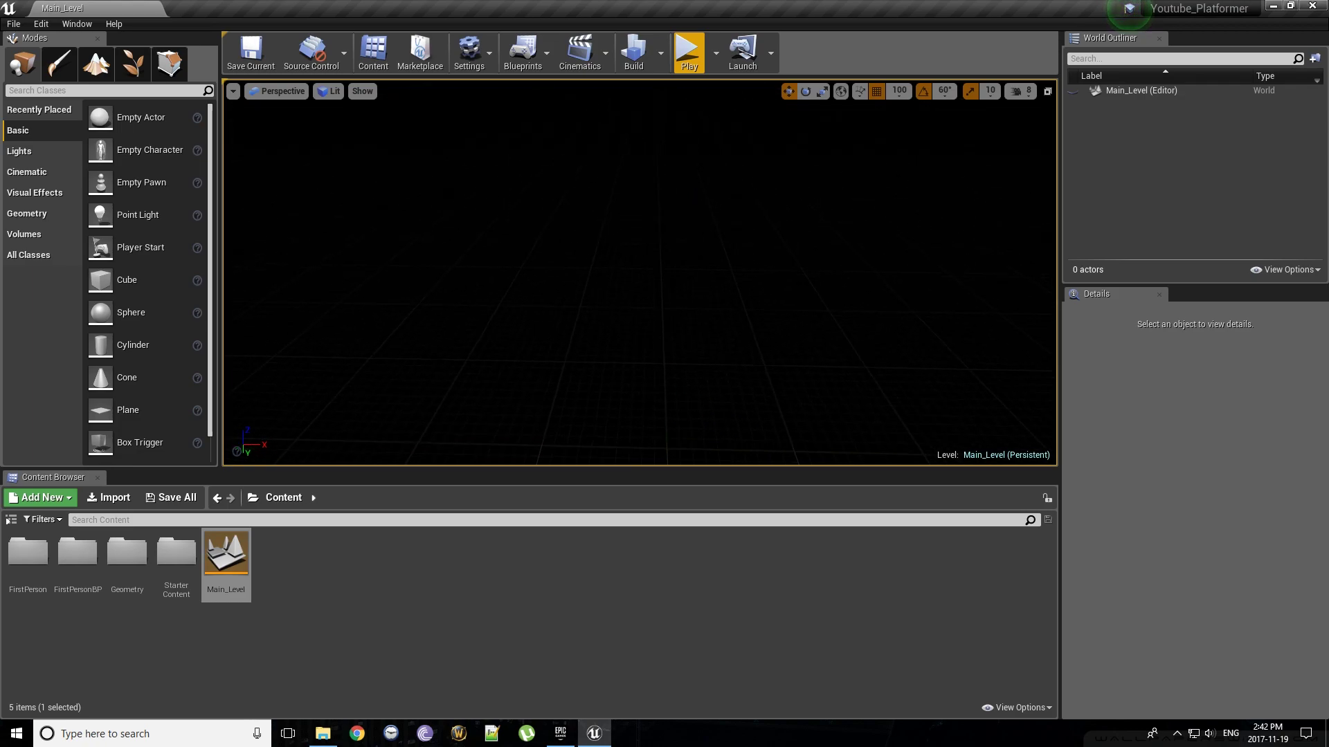
right_click_drag(656, 340, 655, 335)
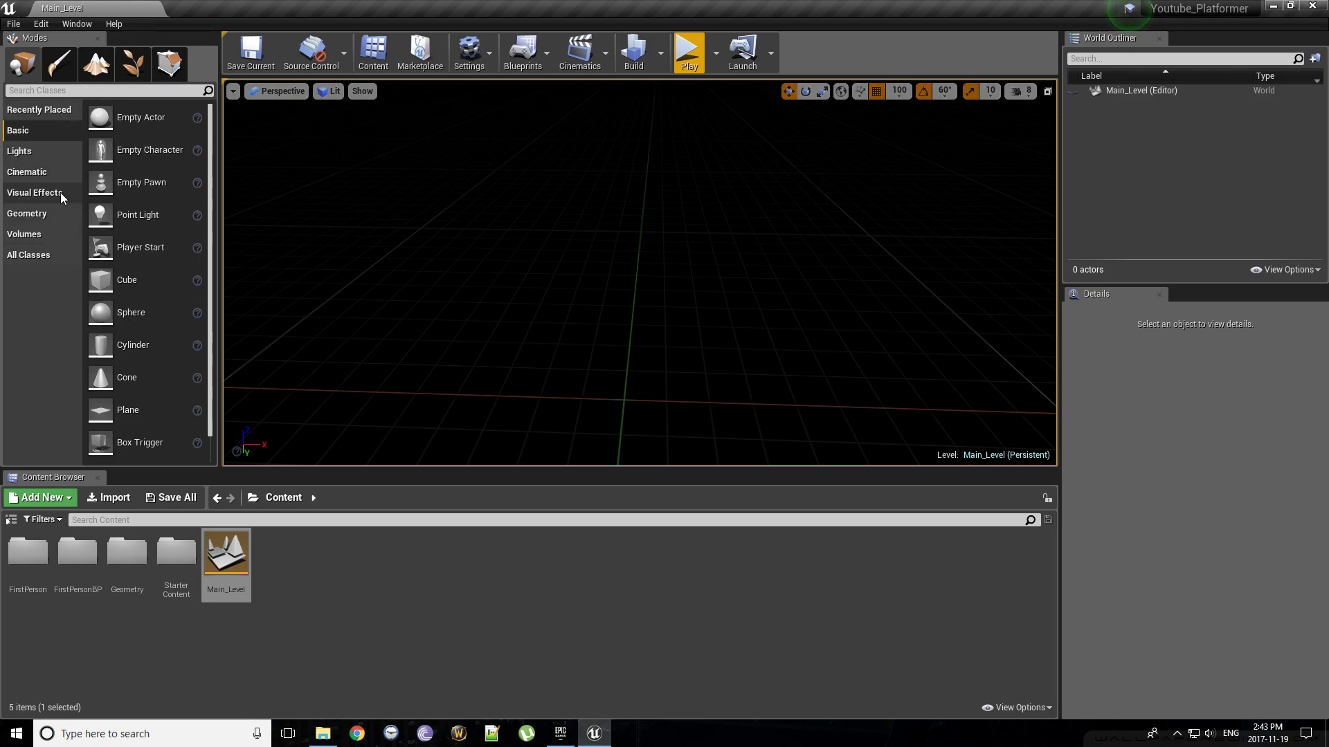
left_click(49, 213)
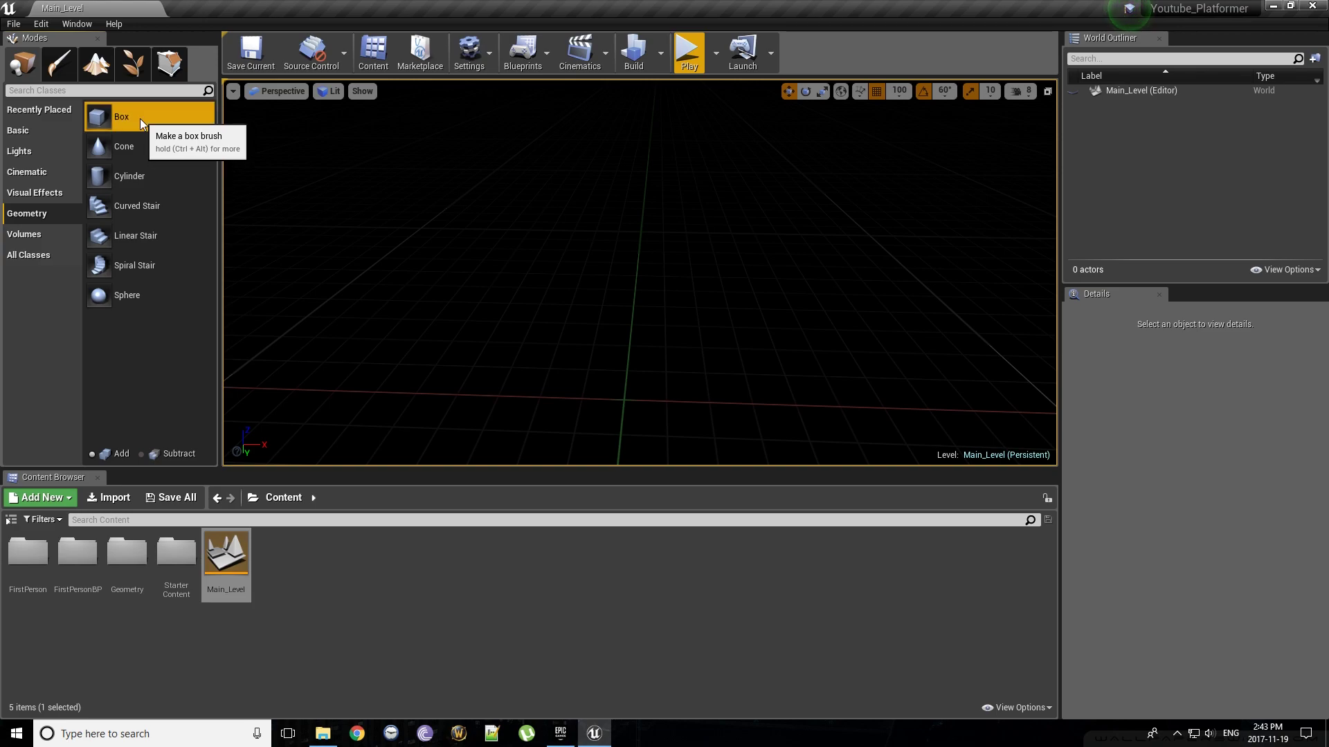
mouse_move(140, 118)
left_mouse_down()
mouse_move(173, 152)
mouse_move(642, 354)
mouse_move(650, 392)
mouse_move(628, 399)
left_mouse_up()
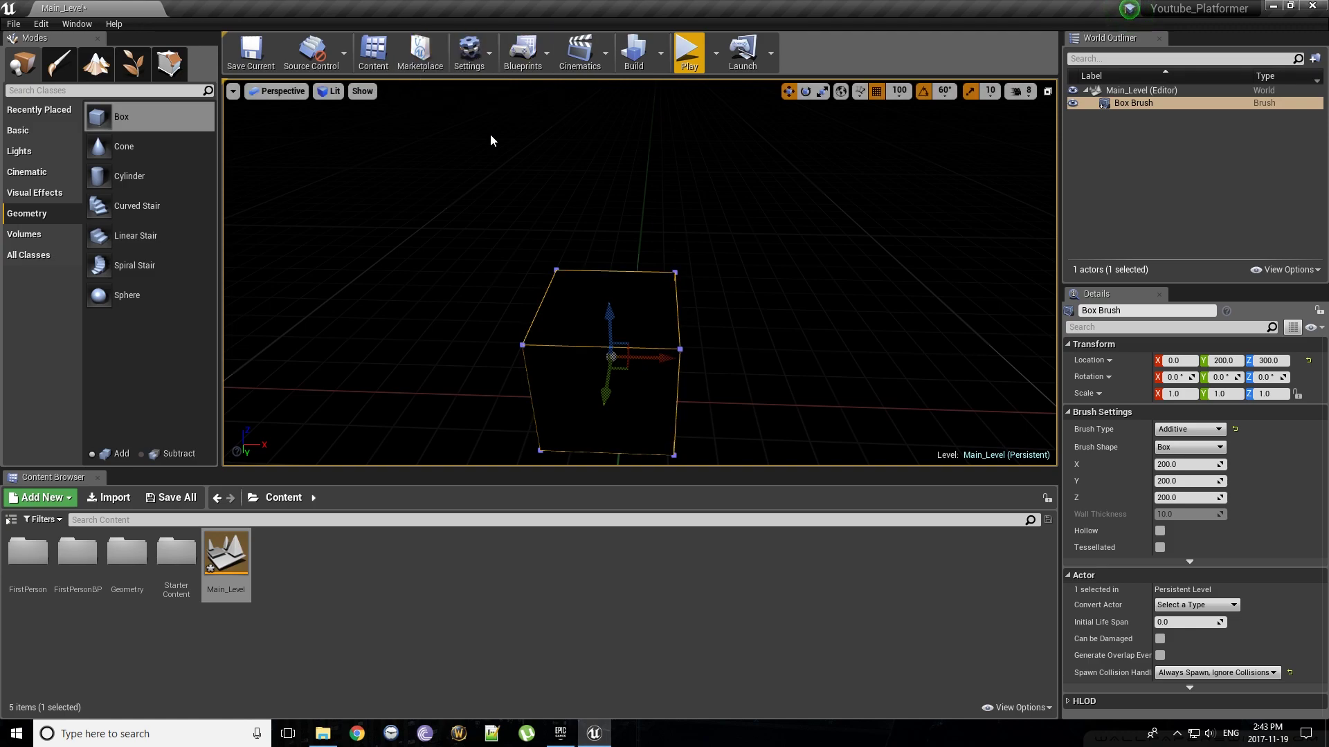
Step: Change the viewport view mode to Unlit and deselect the box brush
left_click(333, 93)
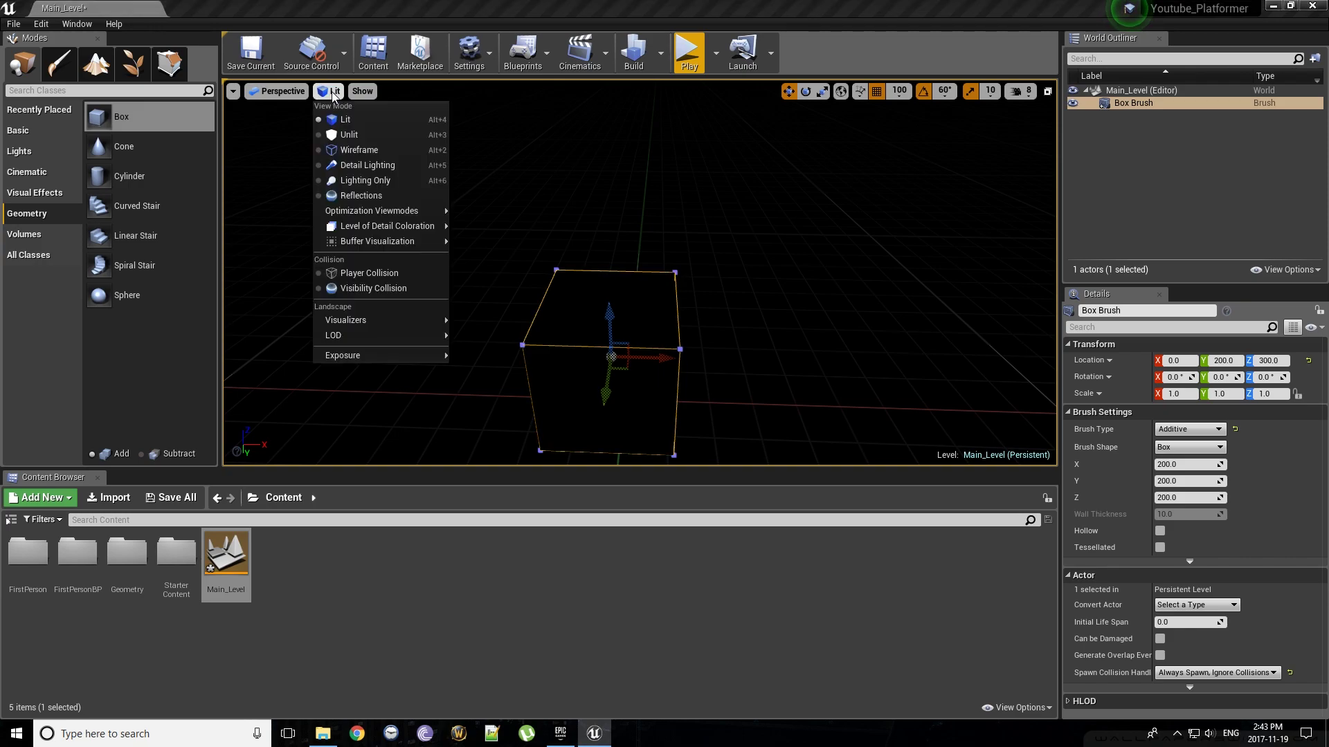
left_click(359, 136)
left_click(475, 256)
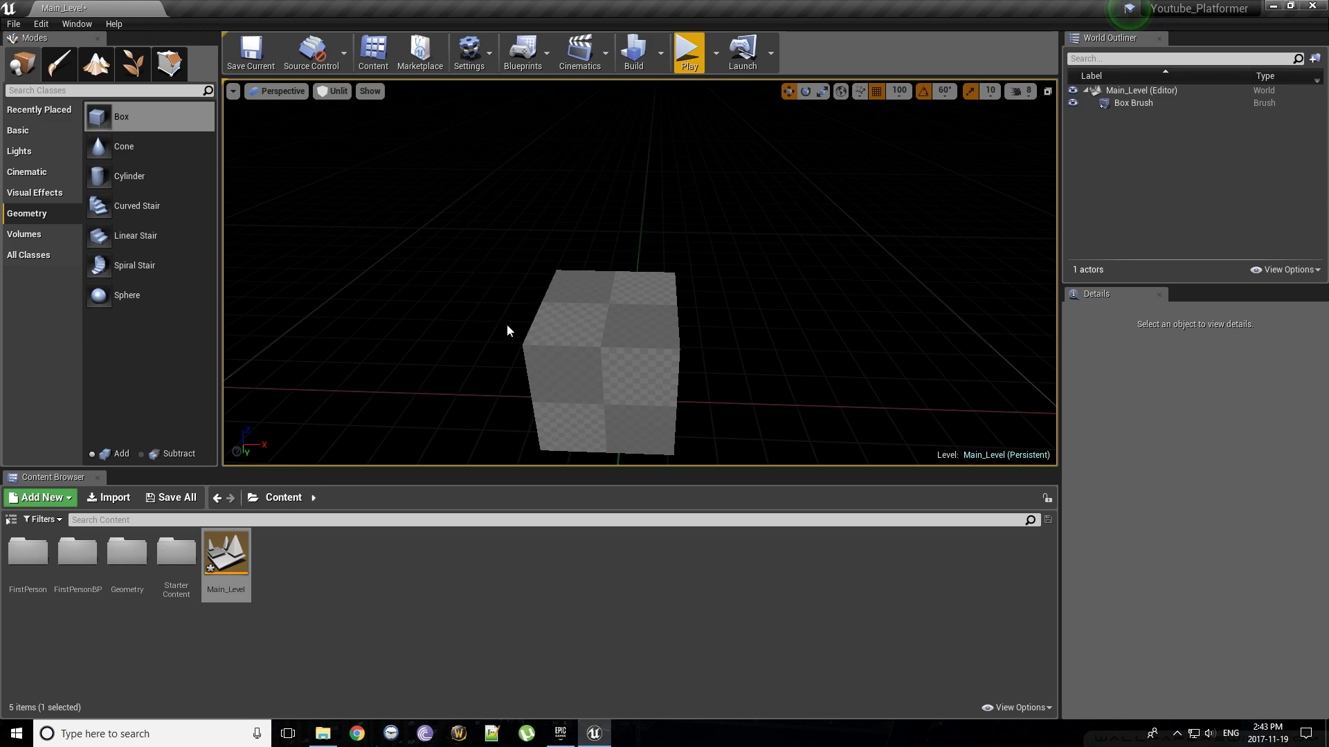
Step: Select the box brush's visible side and top faces one after another to examine them, finishing with nothing selected
mouse_move(507, 325)
right_mouse_down()
mouse_move(567, 350)
mouse_move(457, 339)
mouse_move(561, 336)
mouse_move(547, 304)
mouse_move(507, 324)
right_mouse_up()
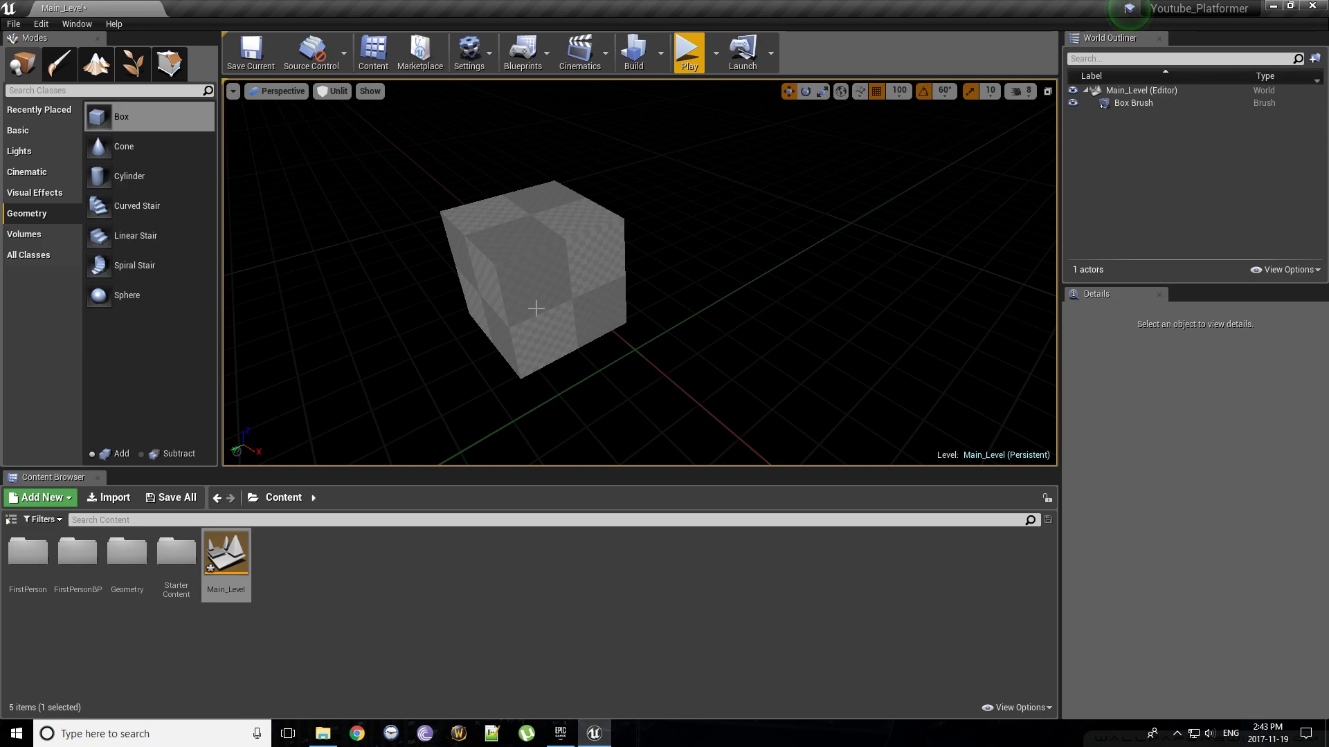
left_click(530, 282)
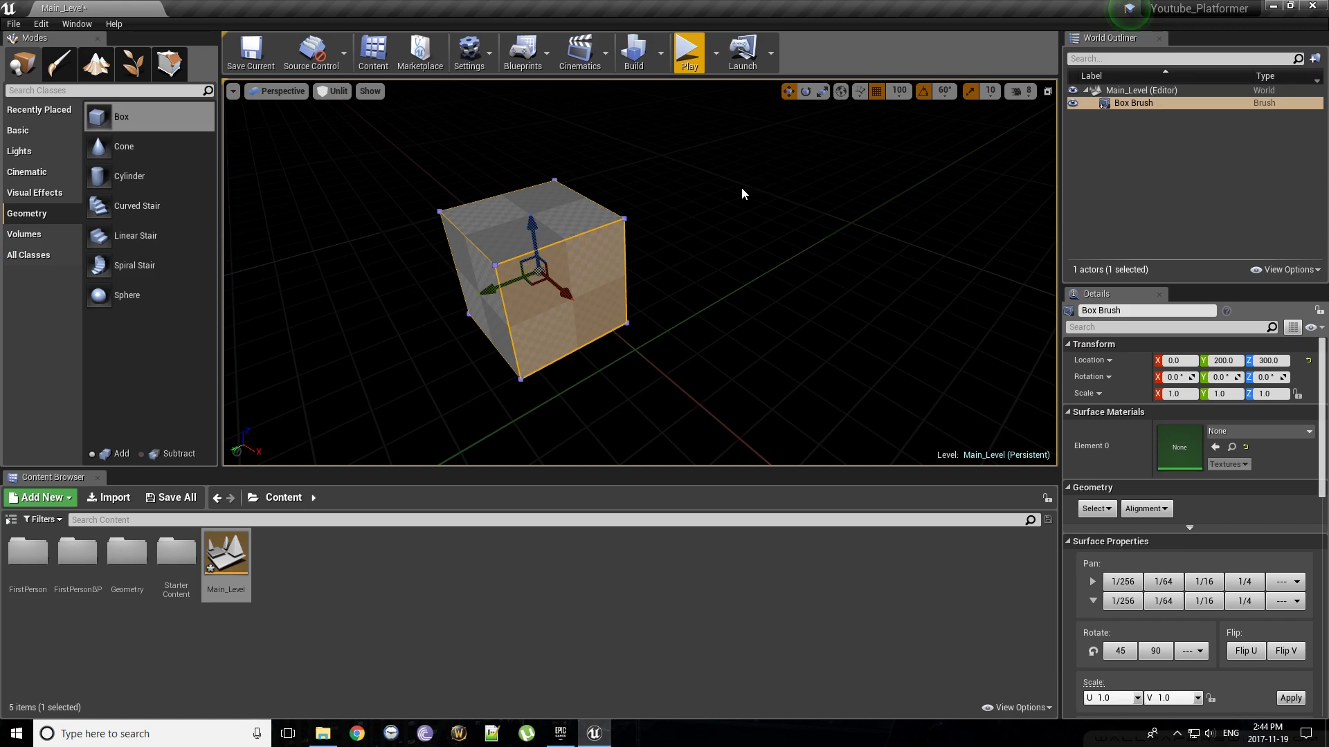
left_click(585, 204)
left_click(479, 256)
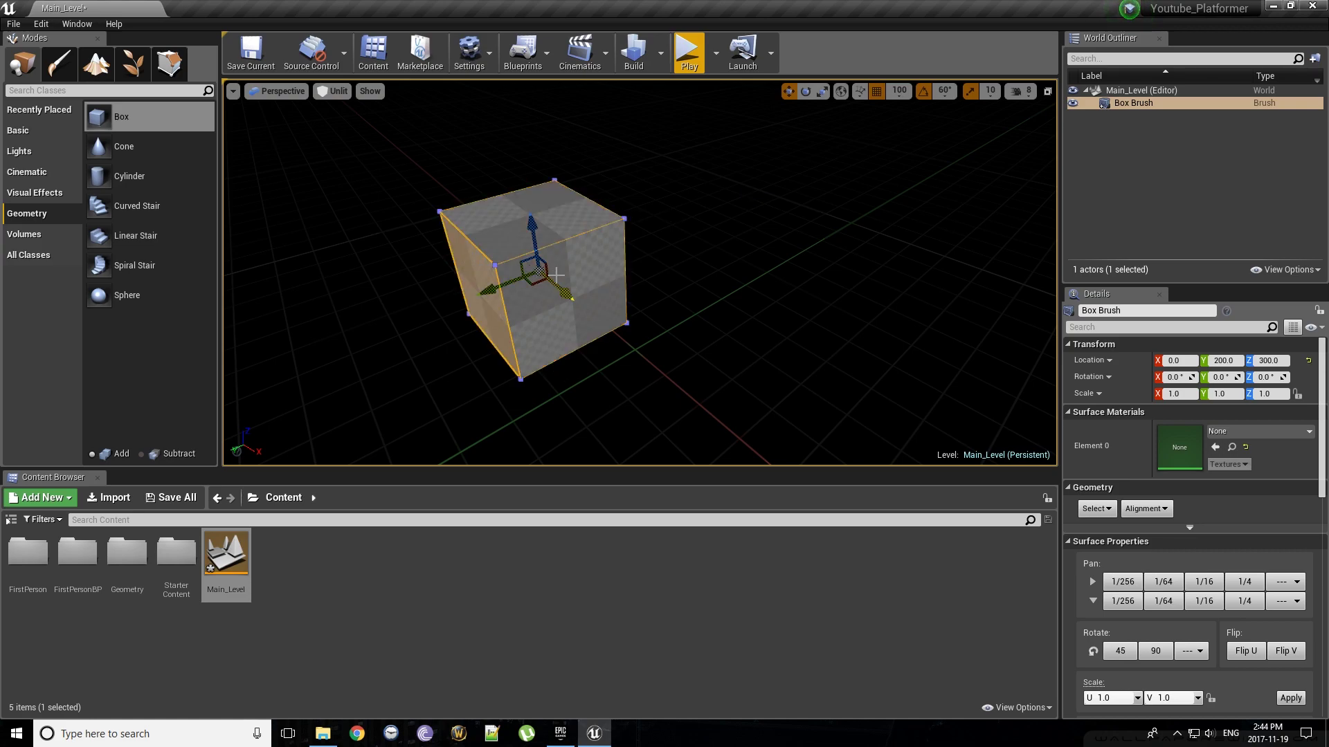
left_click(588, 256)
left_click(582, 211)
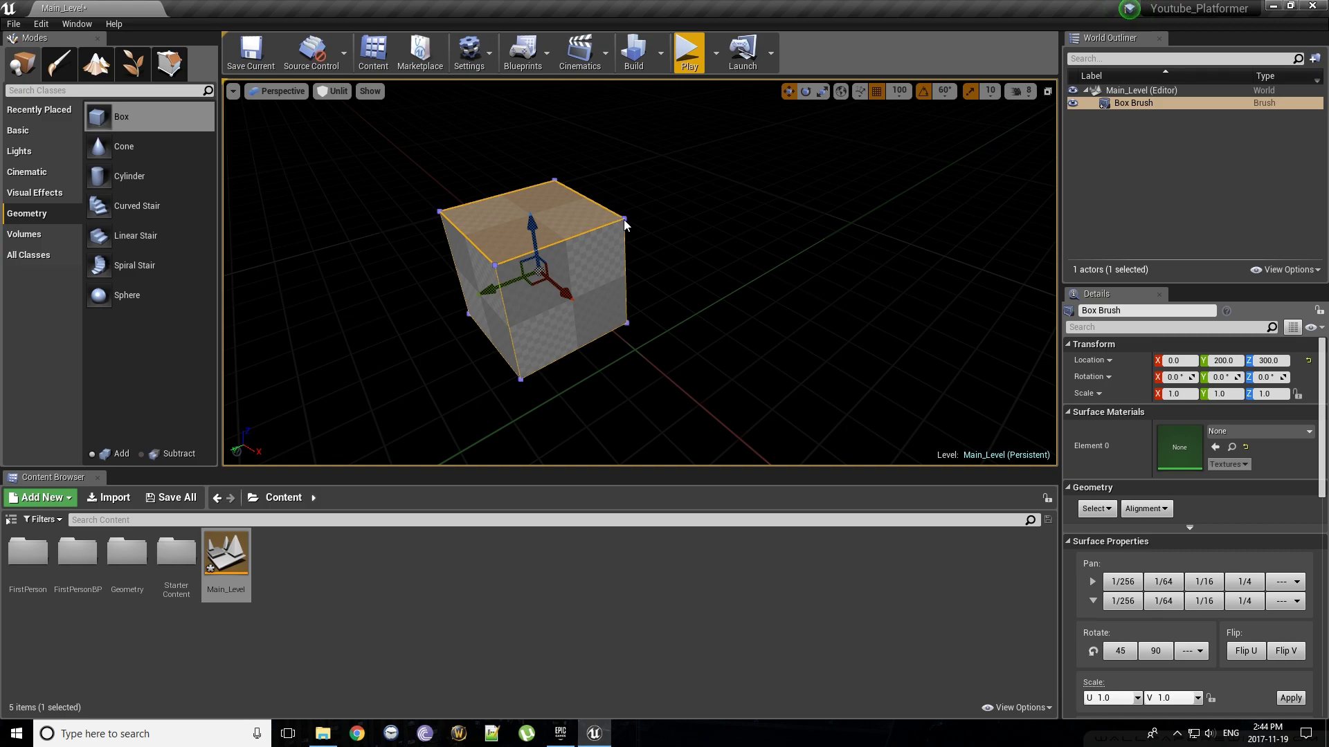
left_click(590, 277)
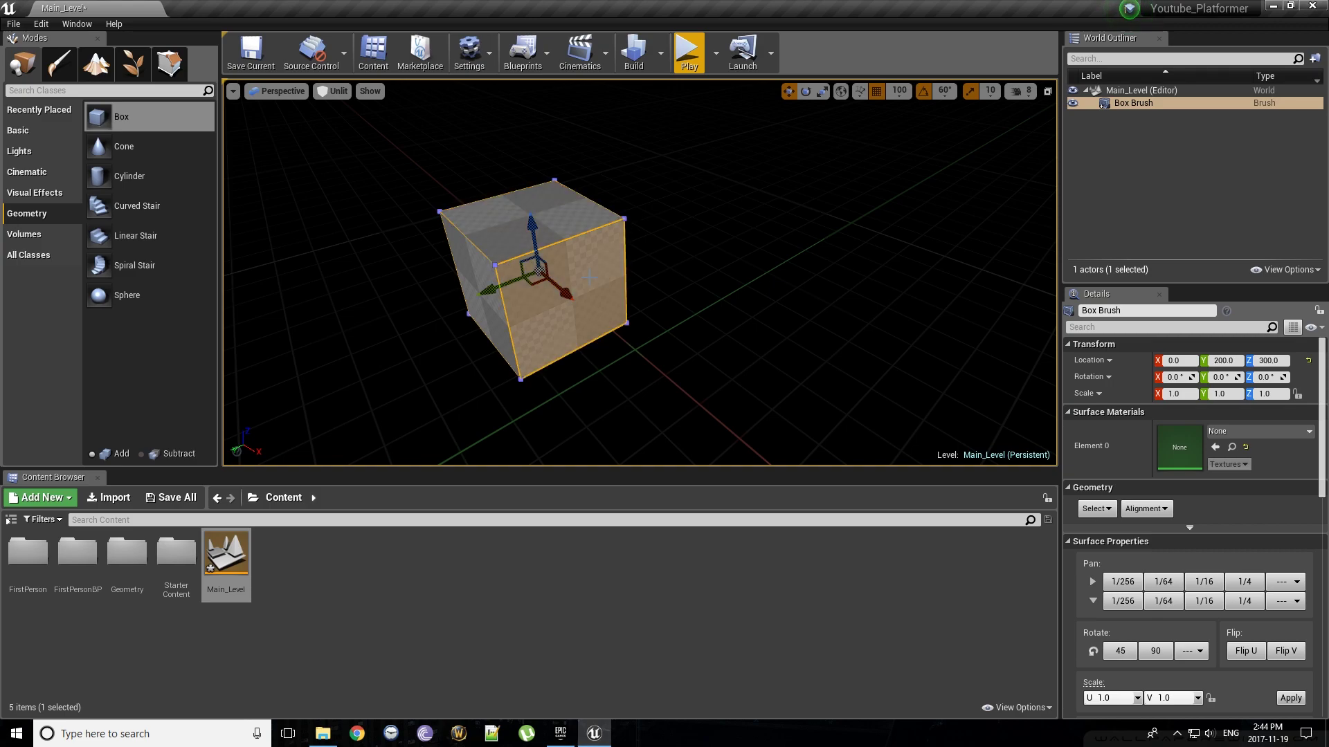
mouse_move(566, 294)
left_mouse_down()
mouse_move(688, 350)
mouse_move(541, 296)
left_mouse_up()
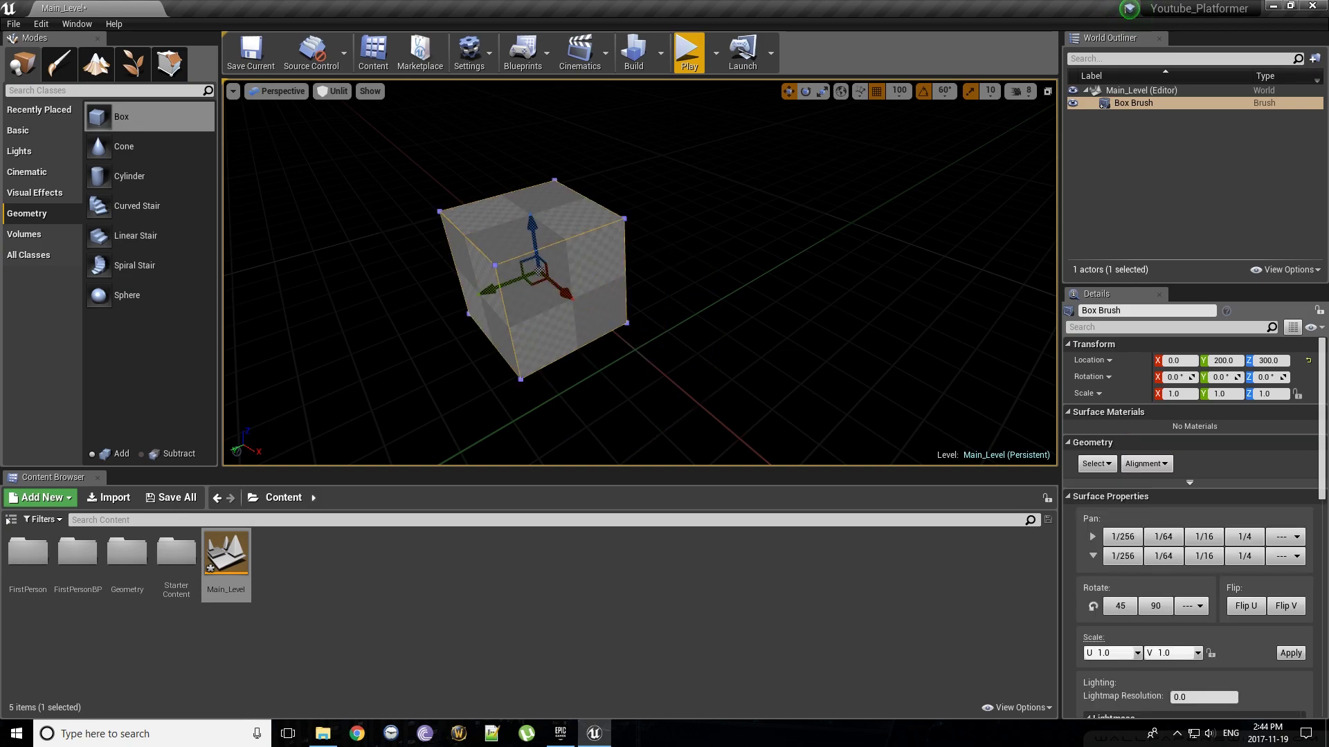
left_click(445, 297)
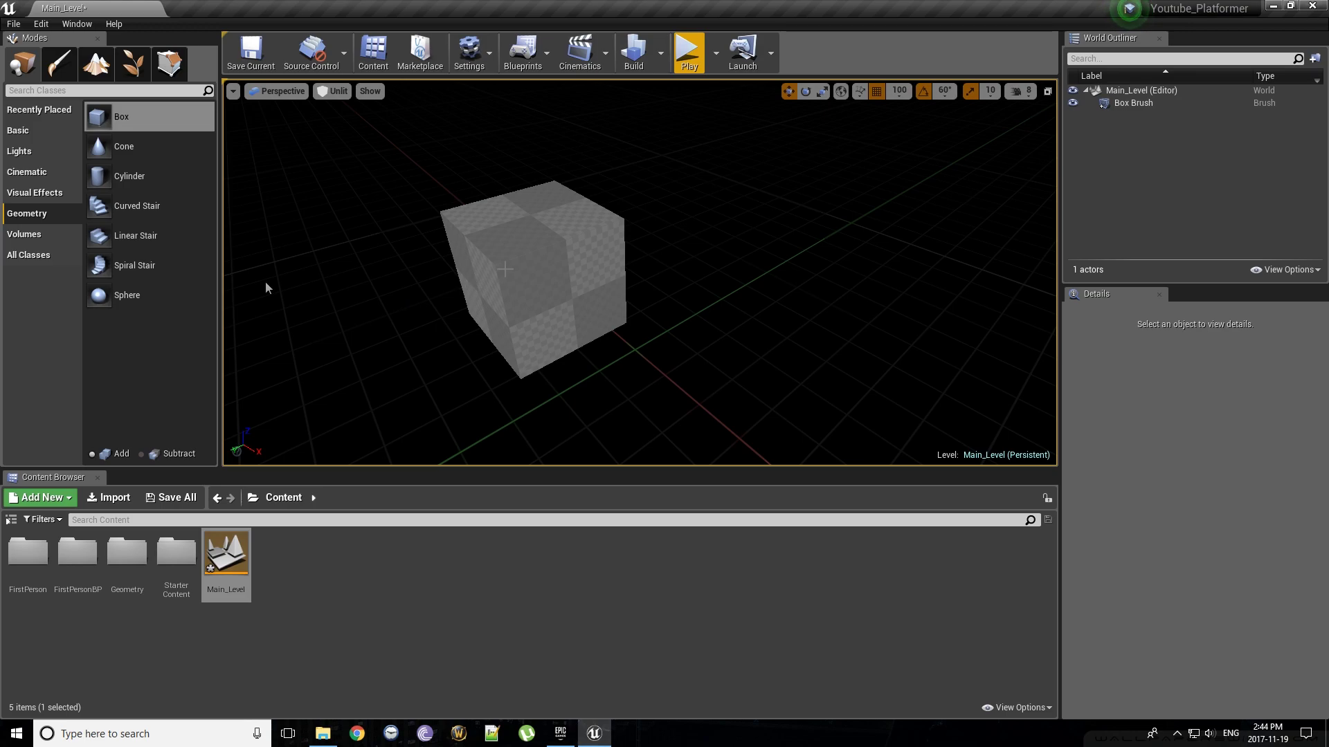
Step: Switch to Geometry Editing mode and move the whole box brush along the X axis to 100
left_click(170, 65)
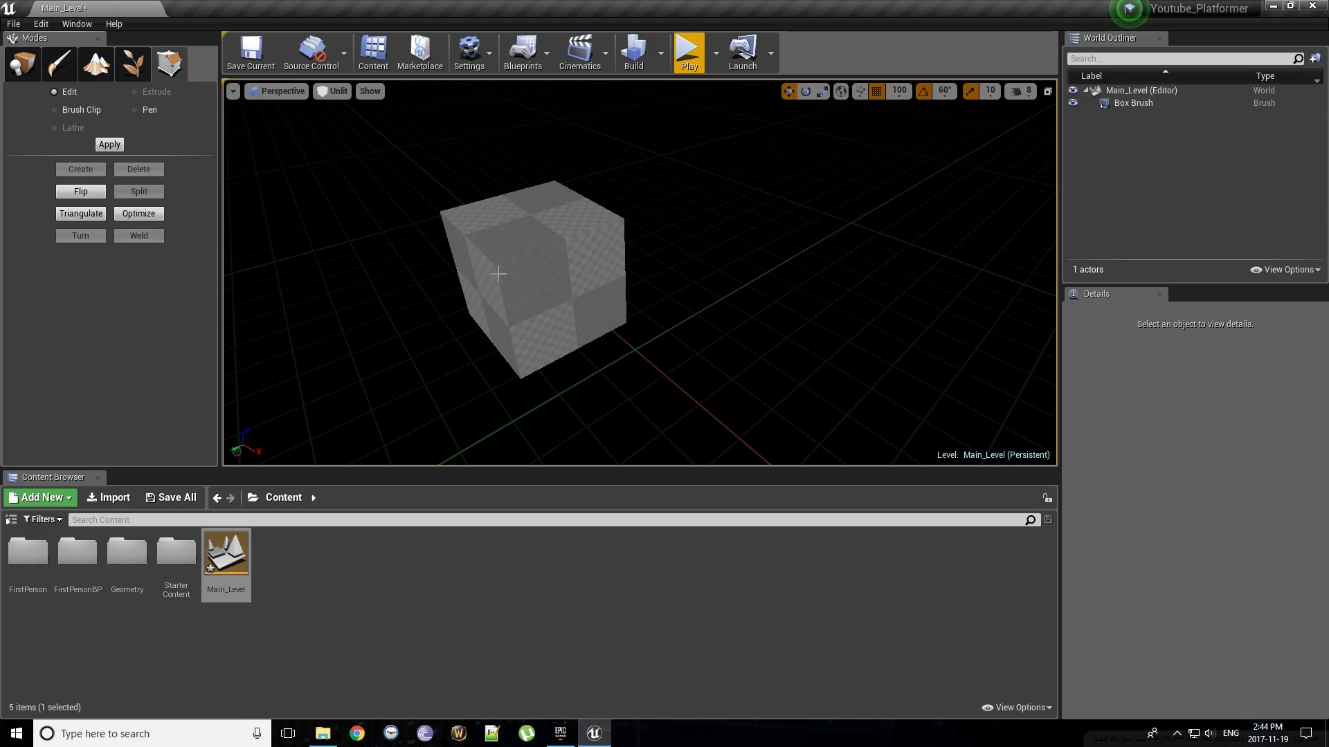
left_click(546, 285)
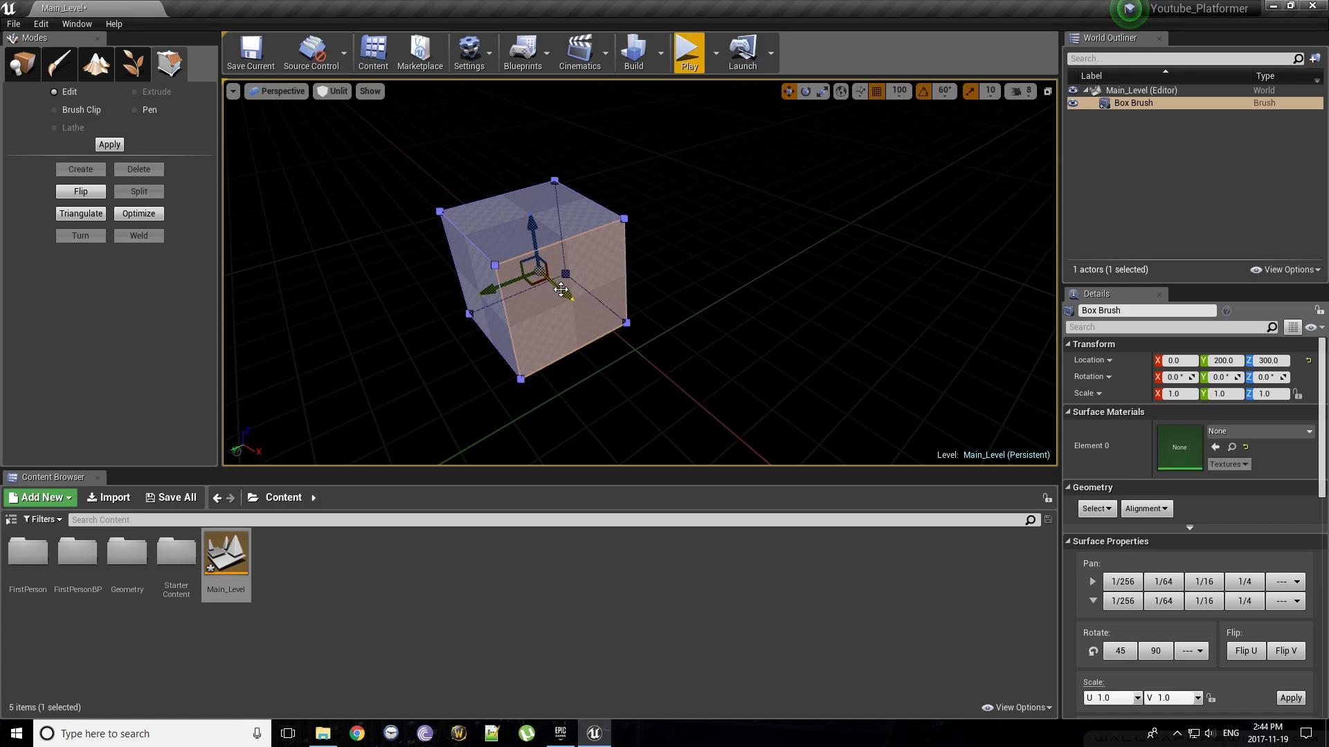
left_click_drag(560, 290, 725, 303)
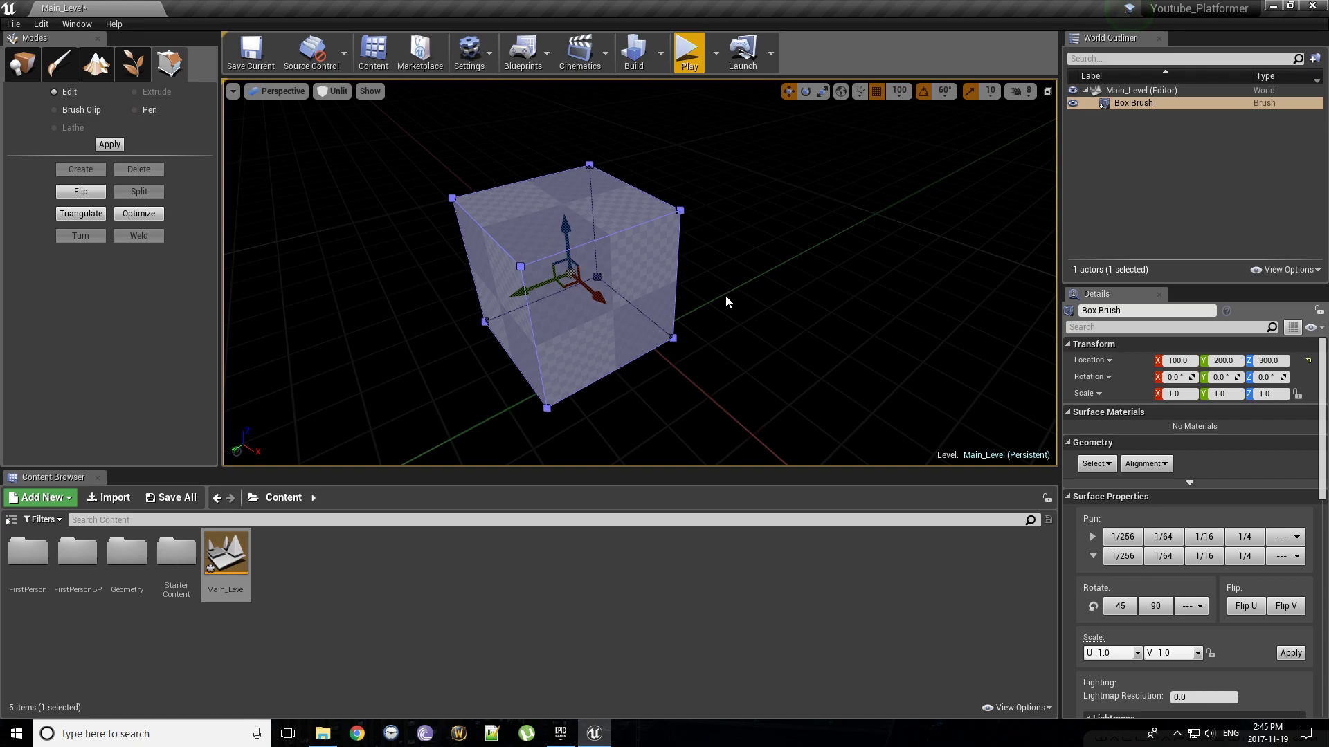
left_click(726, 297)
left_click(1103, 104)
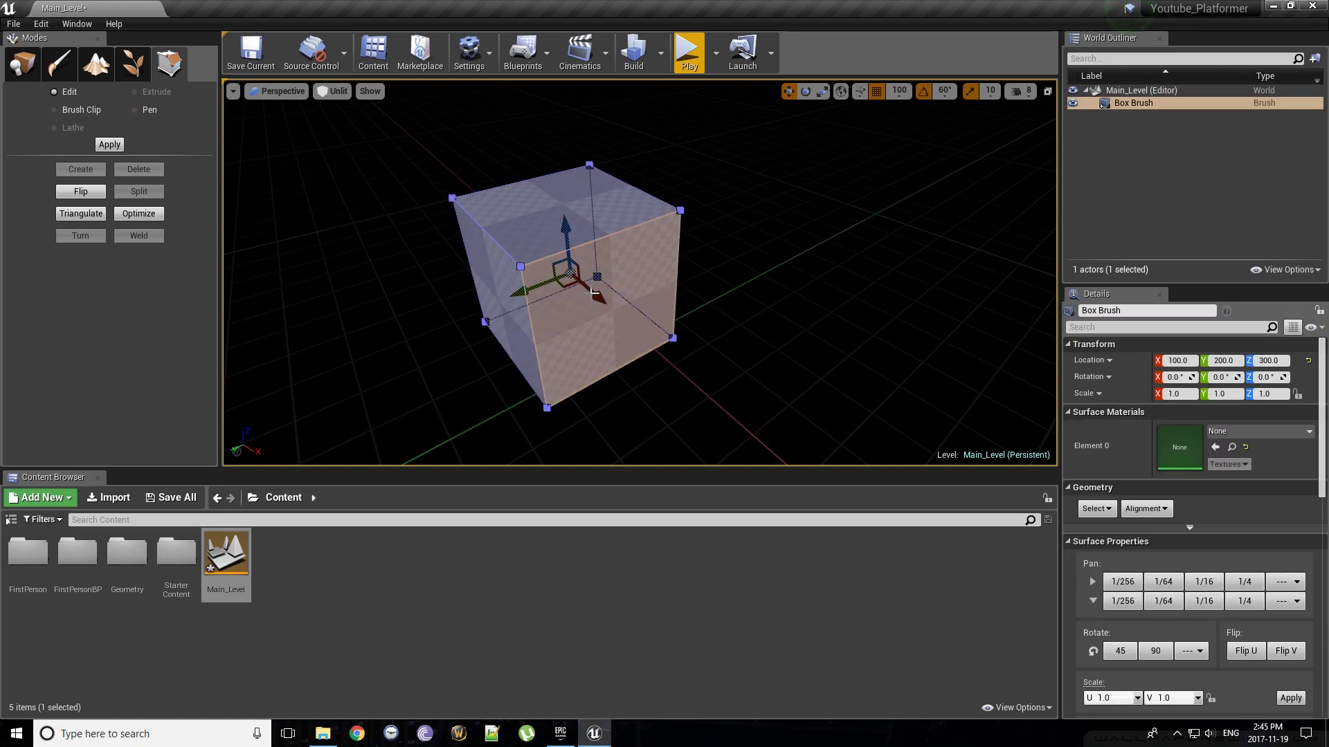
Step: Pull the box brush's positive-X face outward to about twice the length and lower its top face to about half the height
left_click(625, 259)
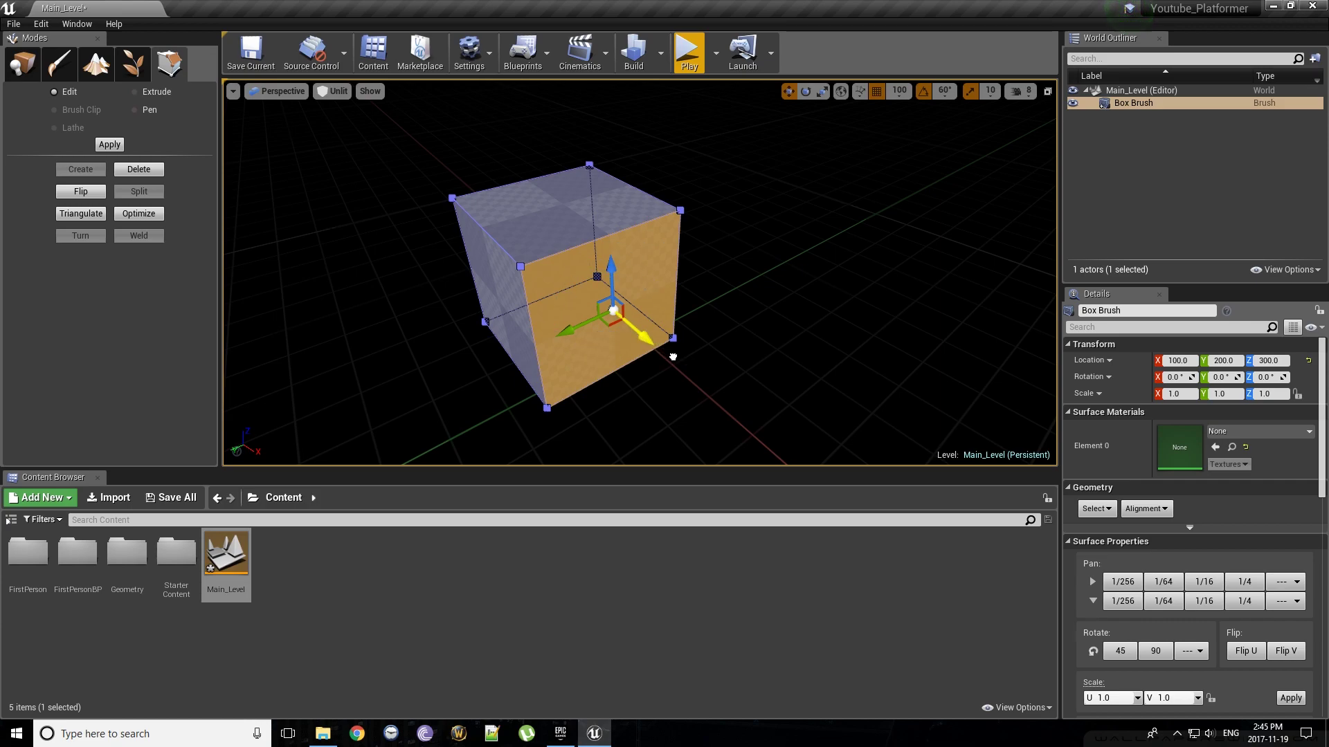
left_click_drag(657, 345, 774, 431)
mouse_move(625, 341)
right_mouse_down()
mouse_move(629, 371)
mouse_move(625, 350)
right_mouse_up()
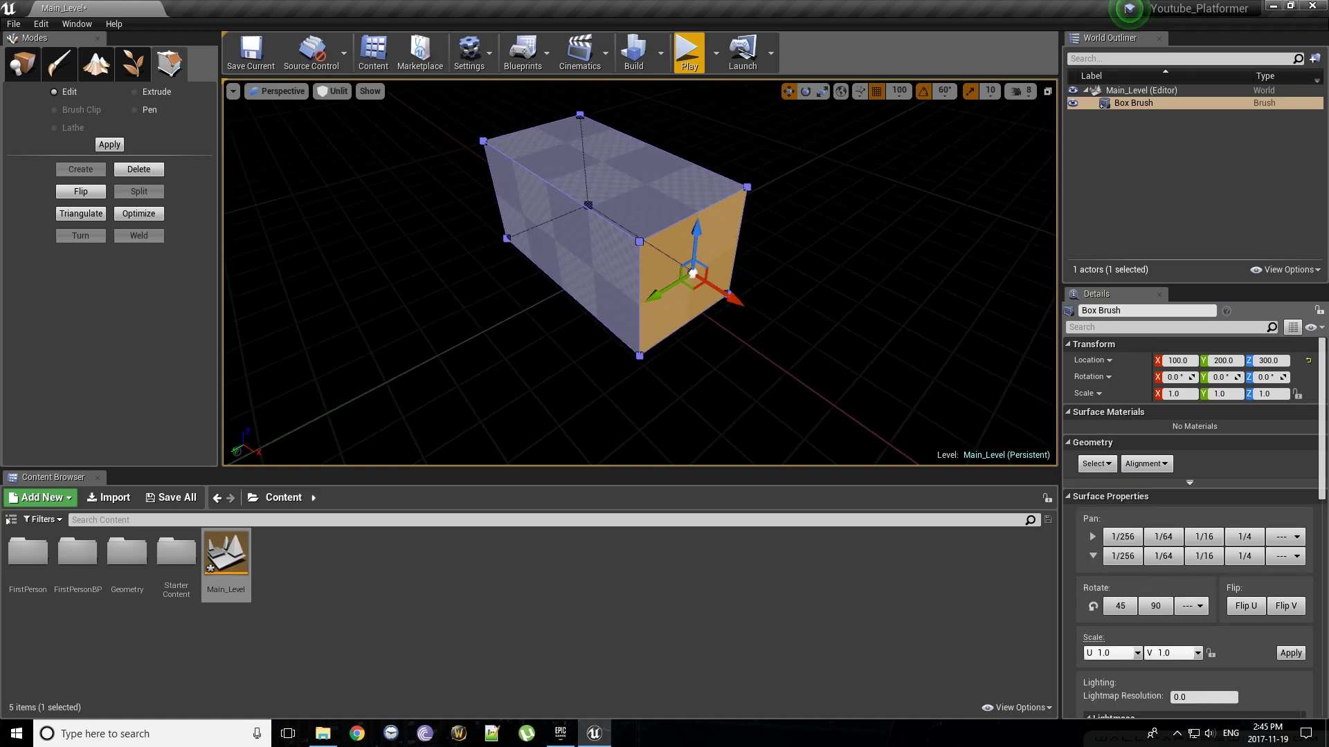
left_click(639, 175)
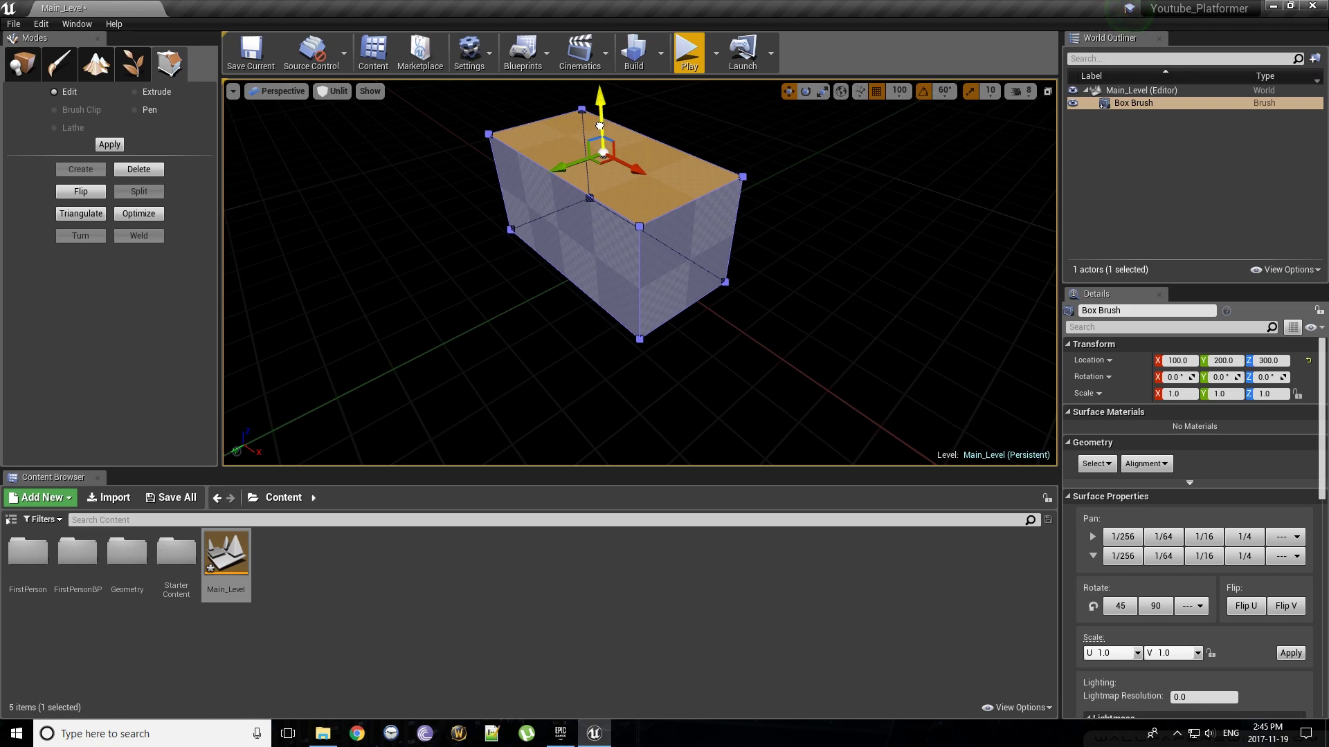
left_click_drag(600, 125, 601, 181)
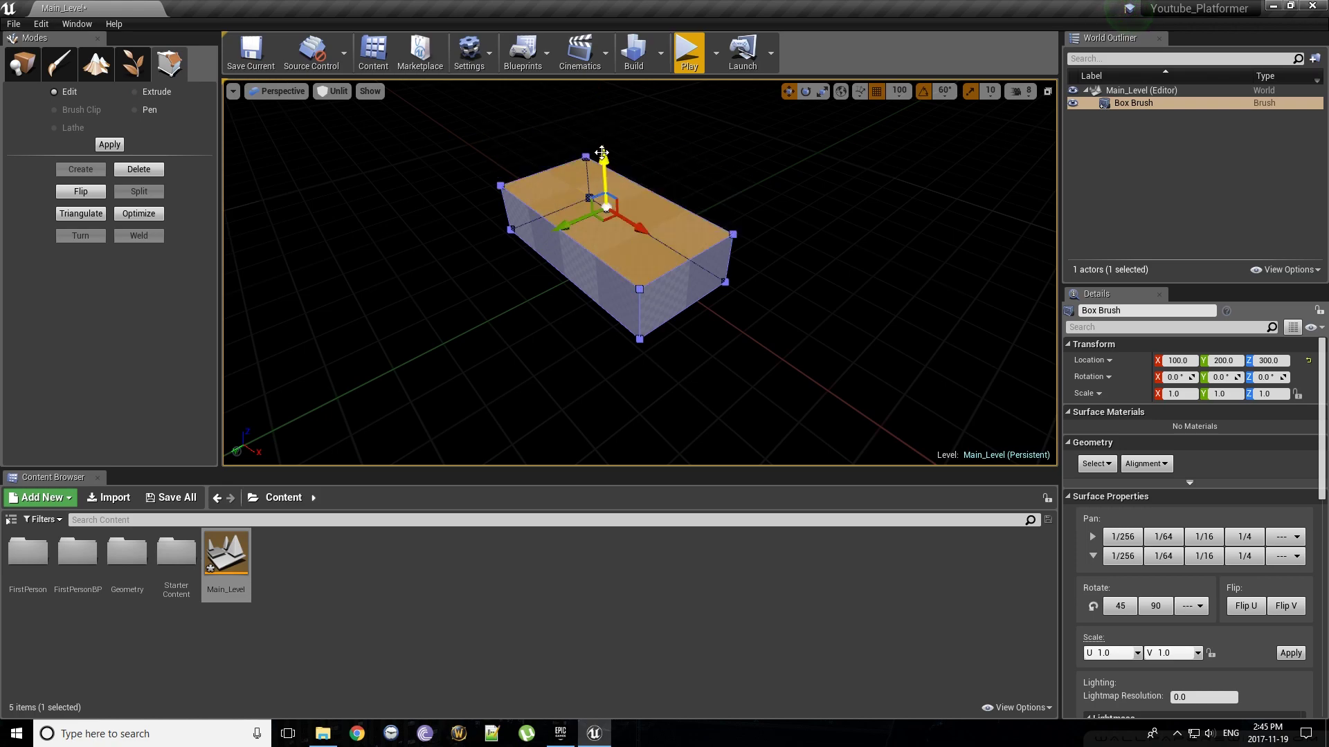
Step: Pull the box brush's long positive-Y face outward along the Y axis to form a wide, flat slab
left_click(580, 269)
left_click_drag(533, 271, 261, 407)
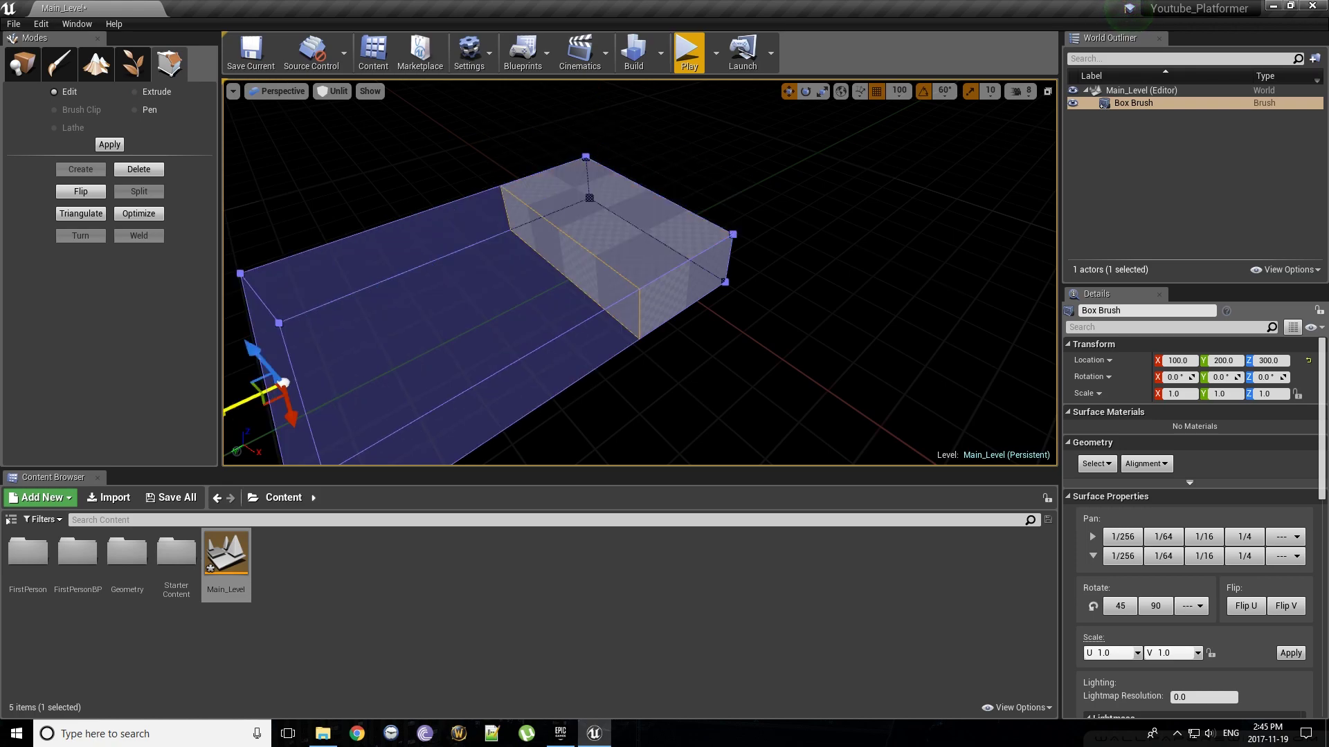
scroll(623, 208, "down", 6)
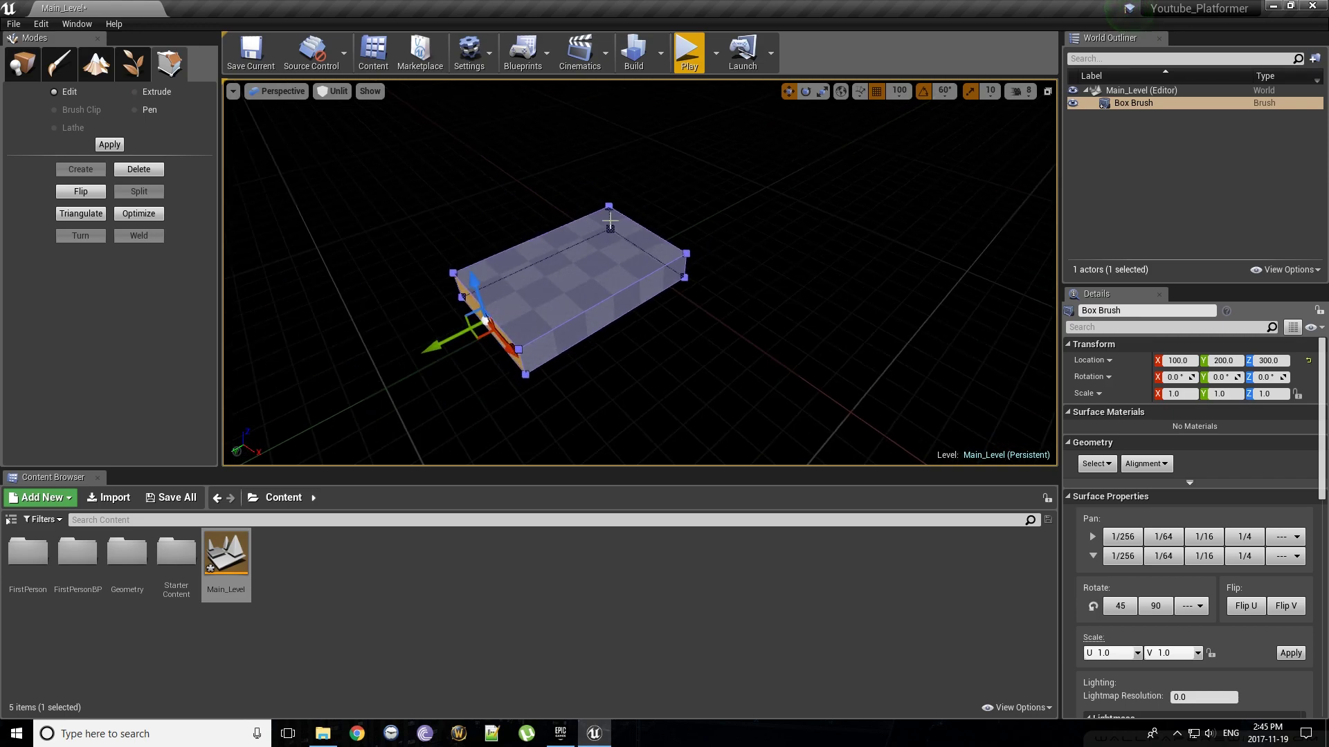
Step: Pull the box brush's negative-X face far outward along the X axis to form a long platform, leaving nothing selected
mouse_move(611, 220)
right_mouse_down()
mouse_move(746, 220)
mouse_move(651, 232)
mouse_move(668, 230)
right_mouse_up()
key("a")
key("s")
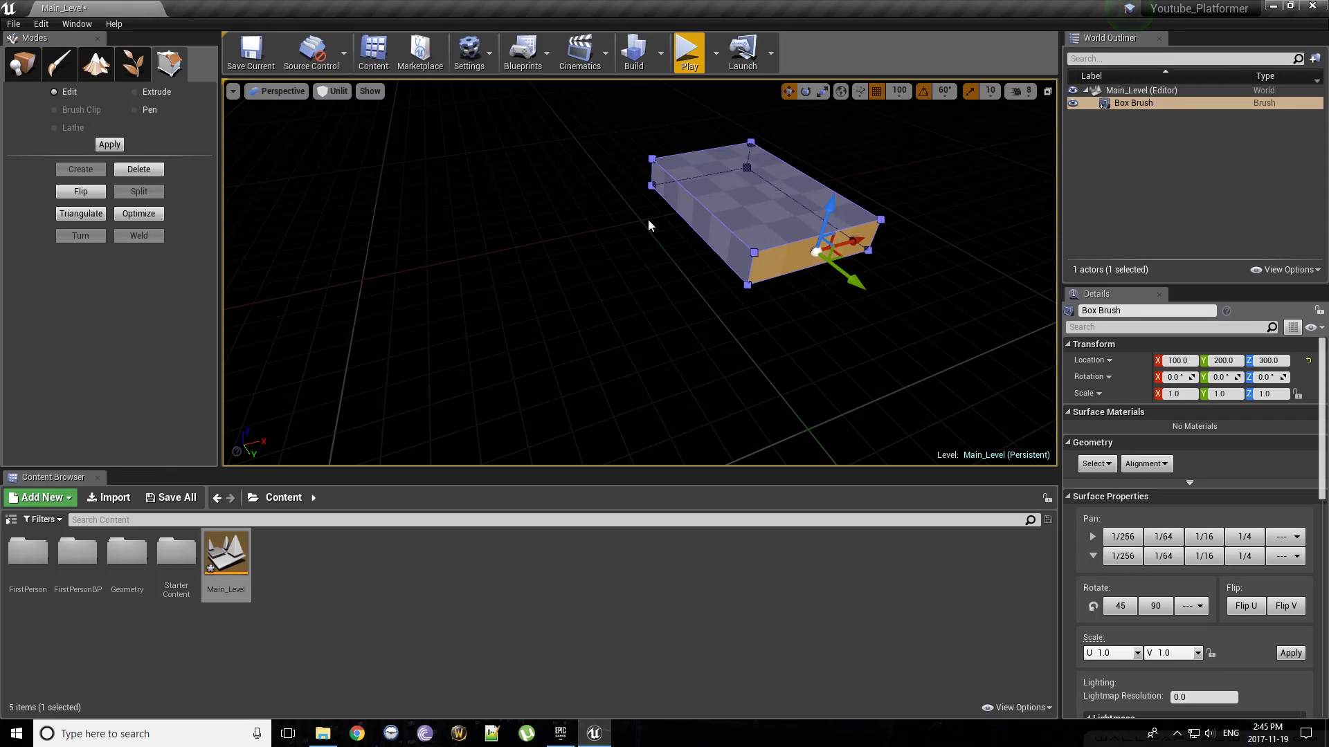
left_click(701, 211)
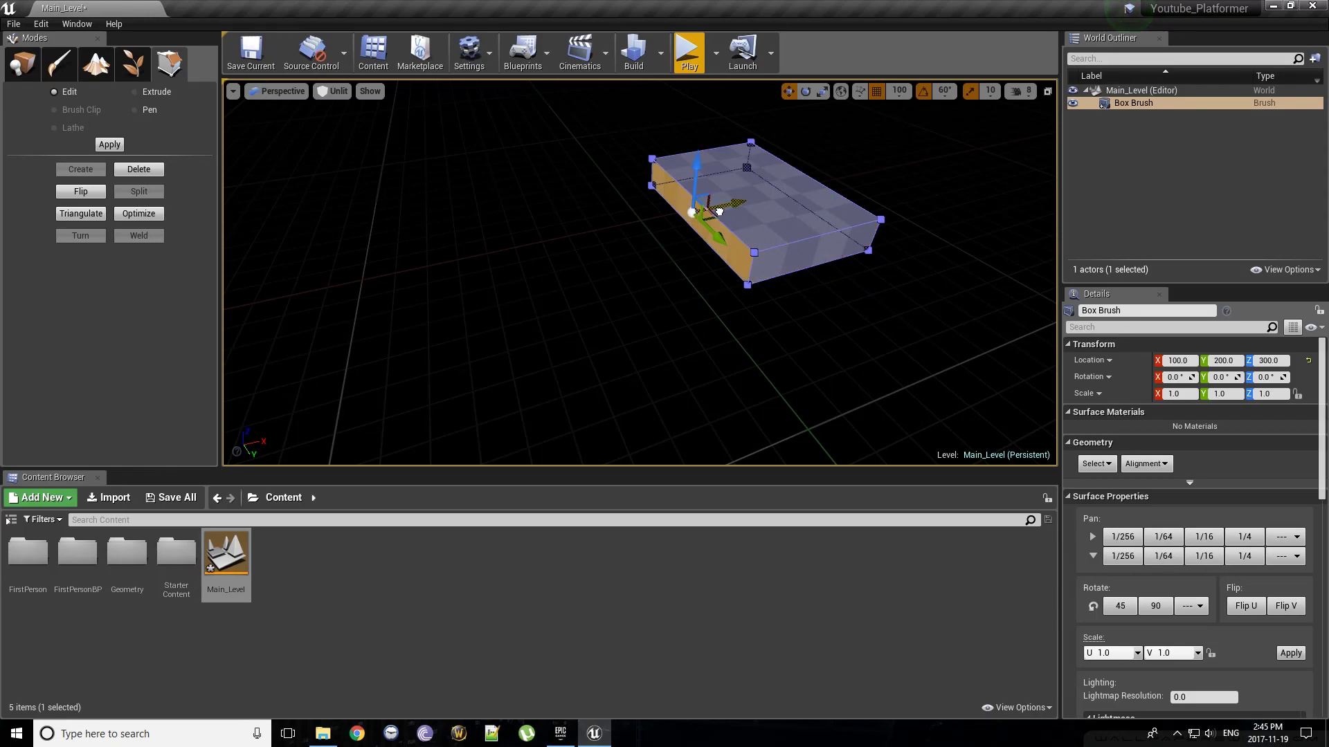
left_click_drag(727, 207, 316, 298)
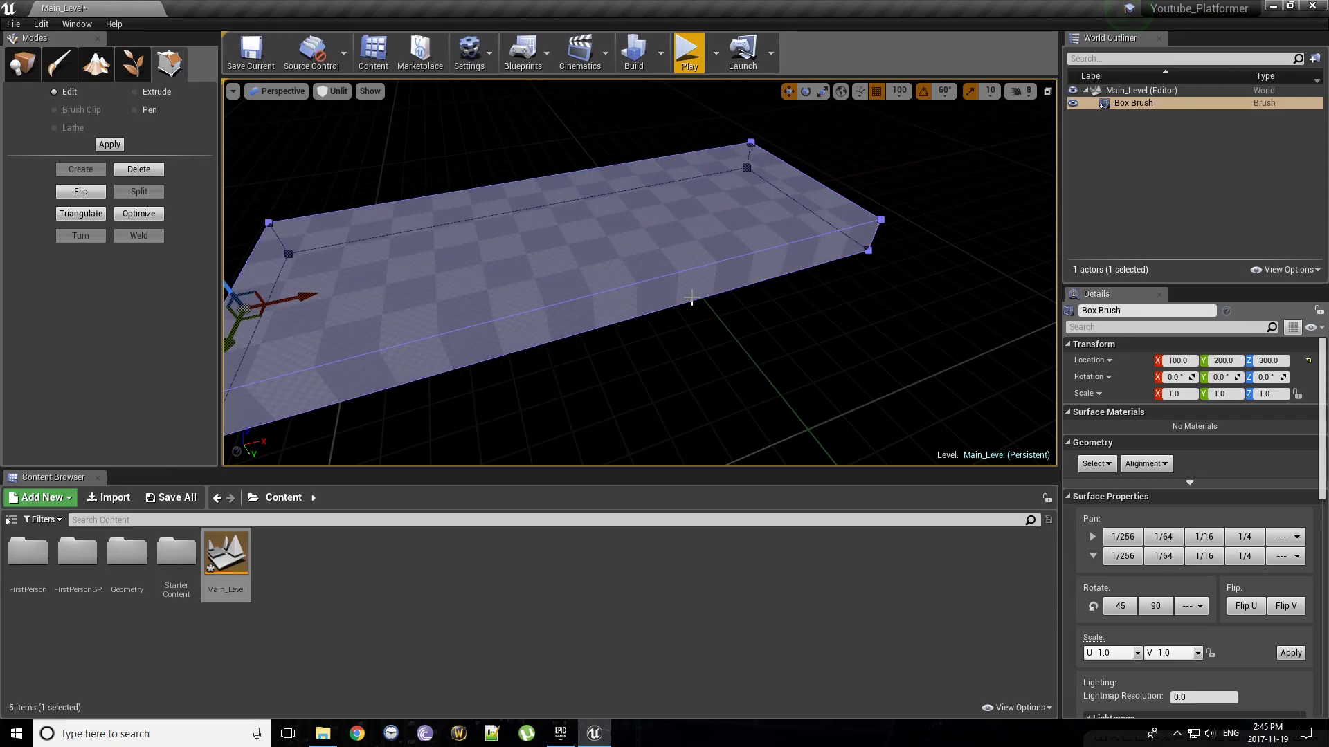
right_click_drag(692, 297, 661, 292)
key("a")
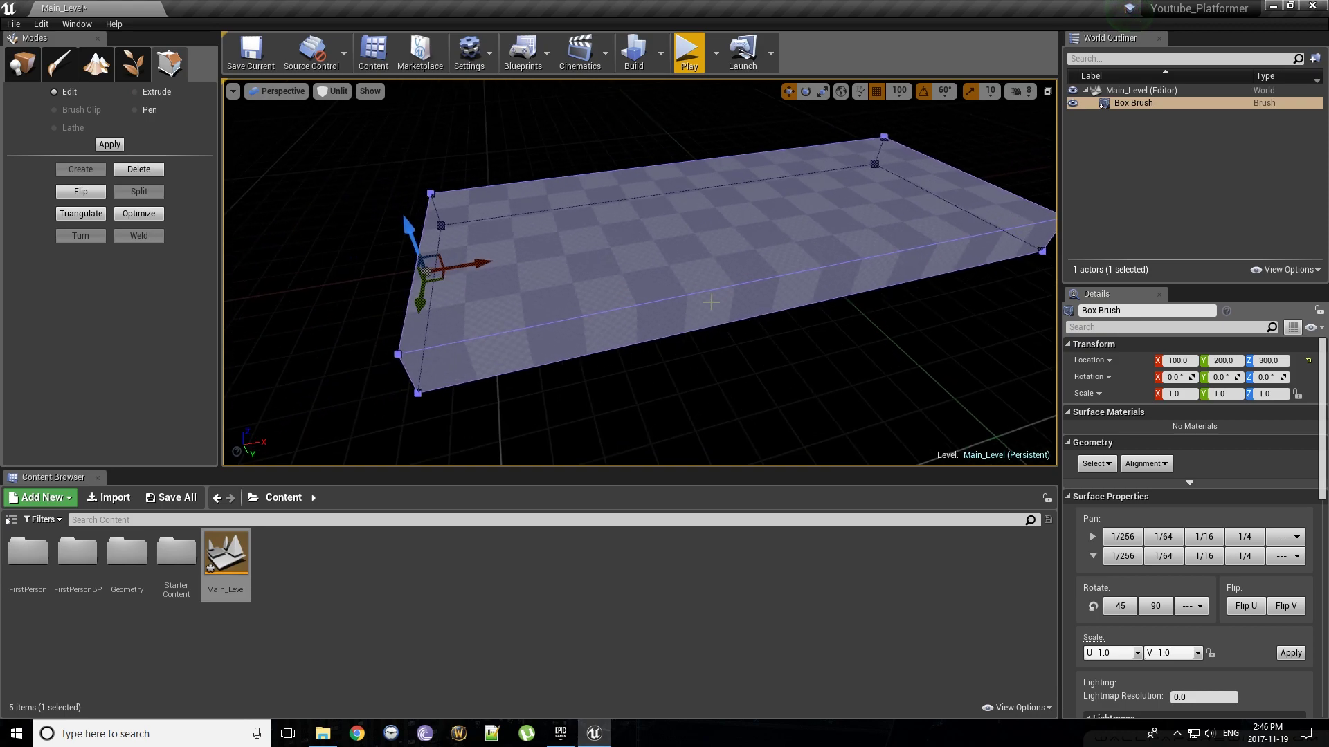
left_click(861, 383)
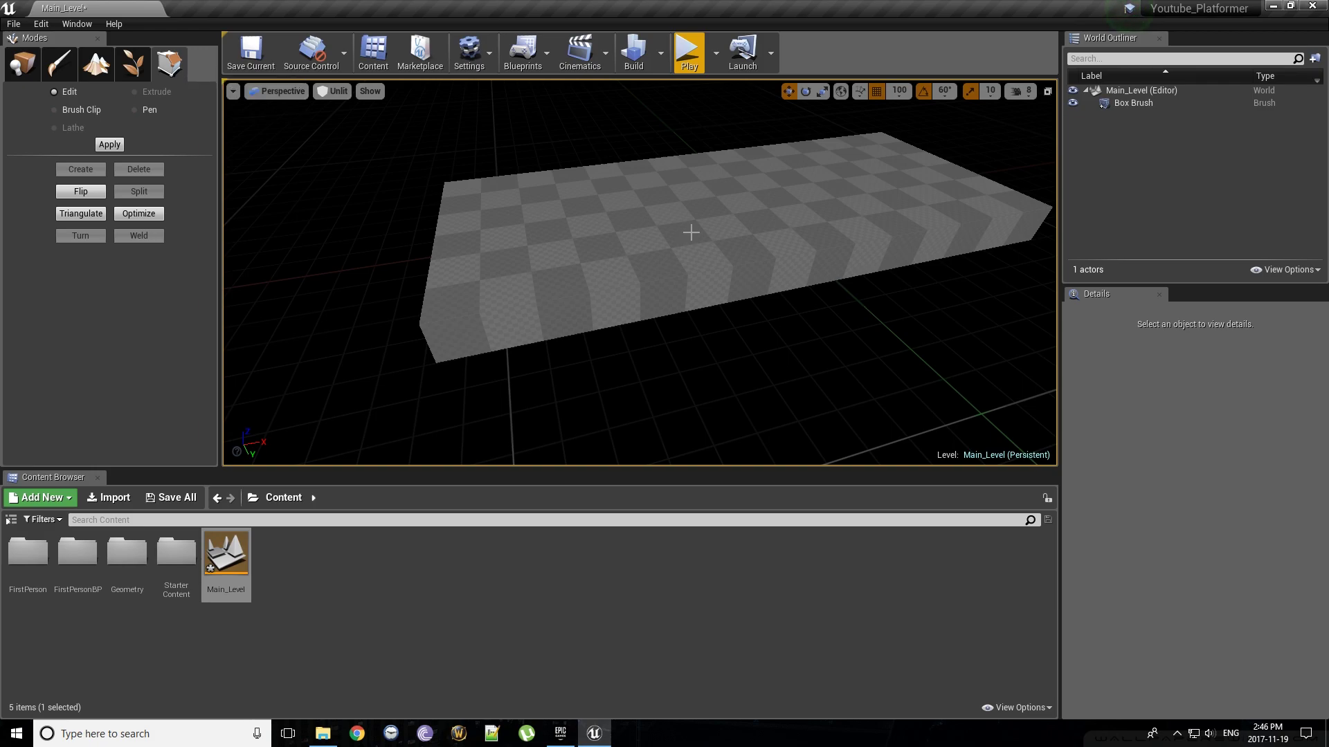
Step: Return to Place mode and switch the viewport's view mode from Unlit to Lit
left_click(21, 69)
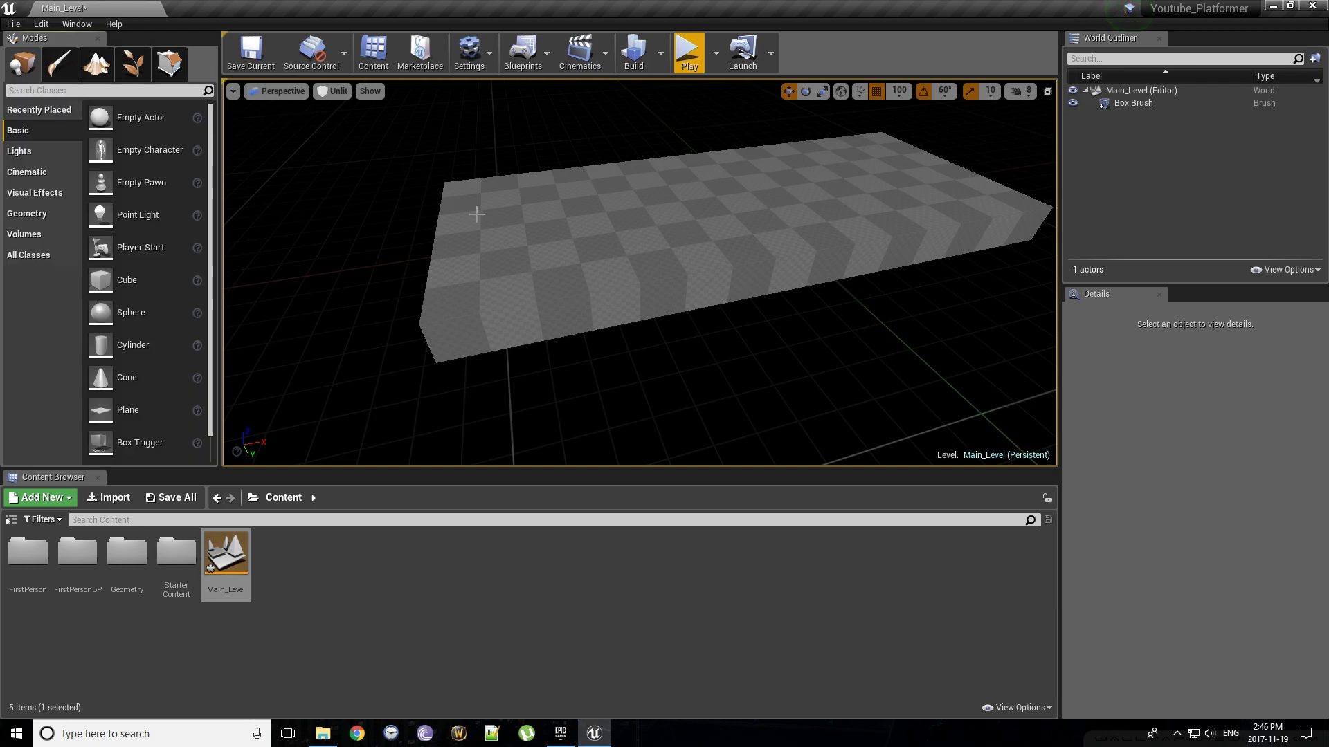
mouse_move(535, 235)
right_mouse_down()
mouse_move(485, 222)
mouse_move(584, 247)
right_mouse_up()
key("d")
key("a")
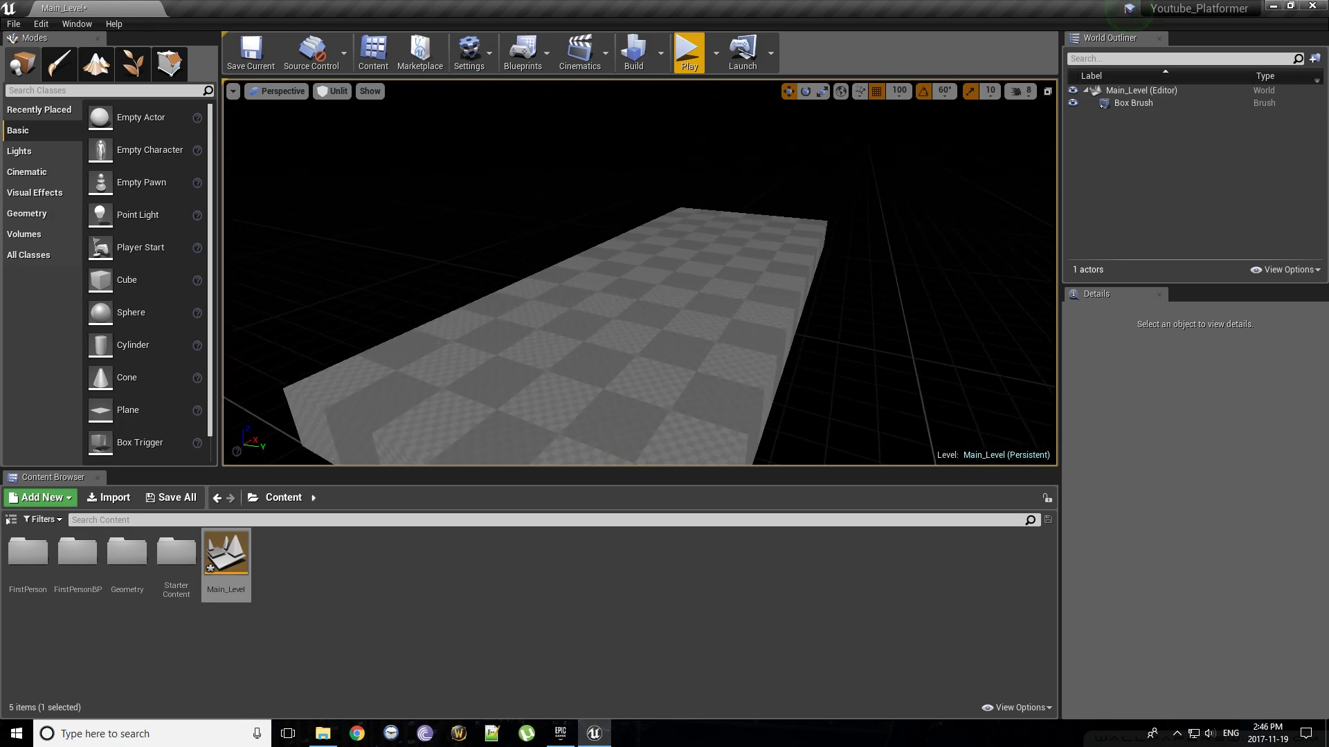
left_click(342, 101)
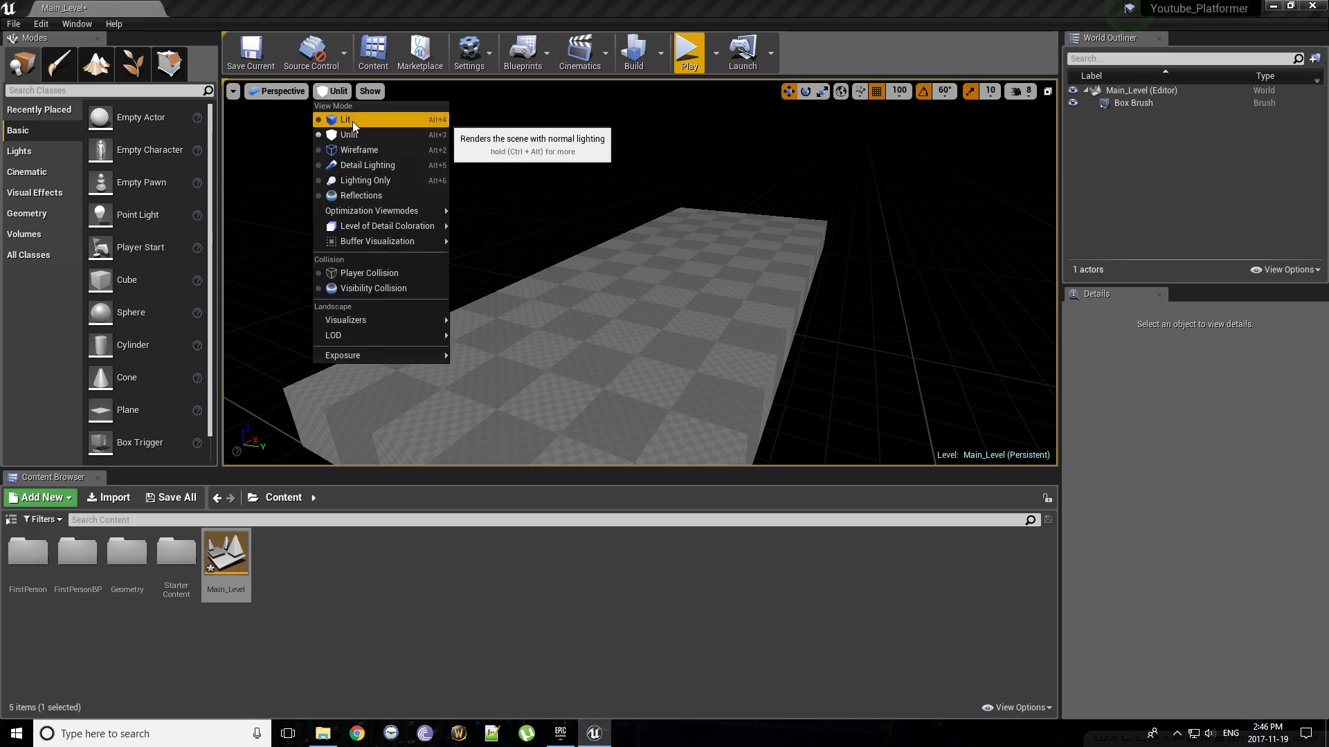
left_click(352, 122)
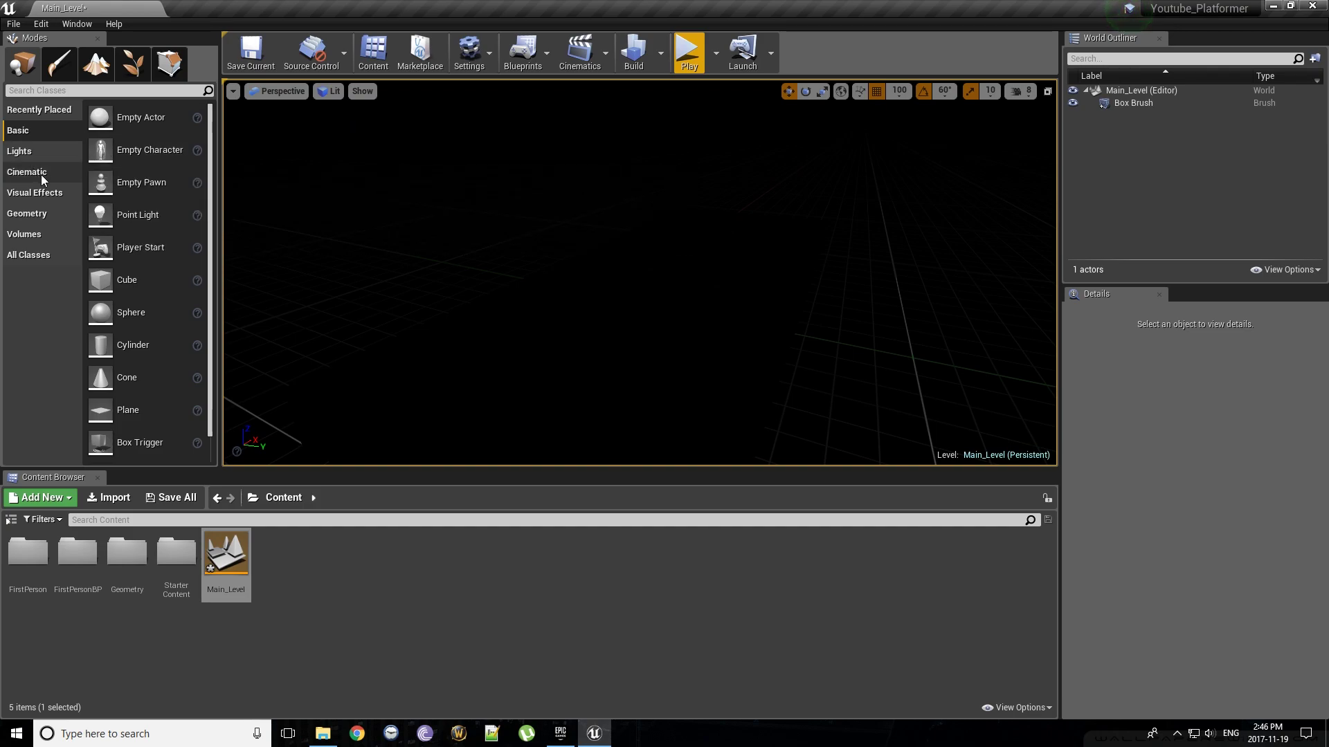
Step: Place a Point Light over the platform and raise it above the surface to X -600, Y 200, Z 450
left_click(40, 152)
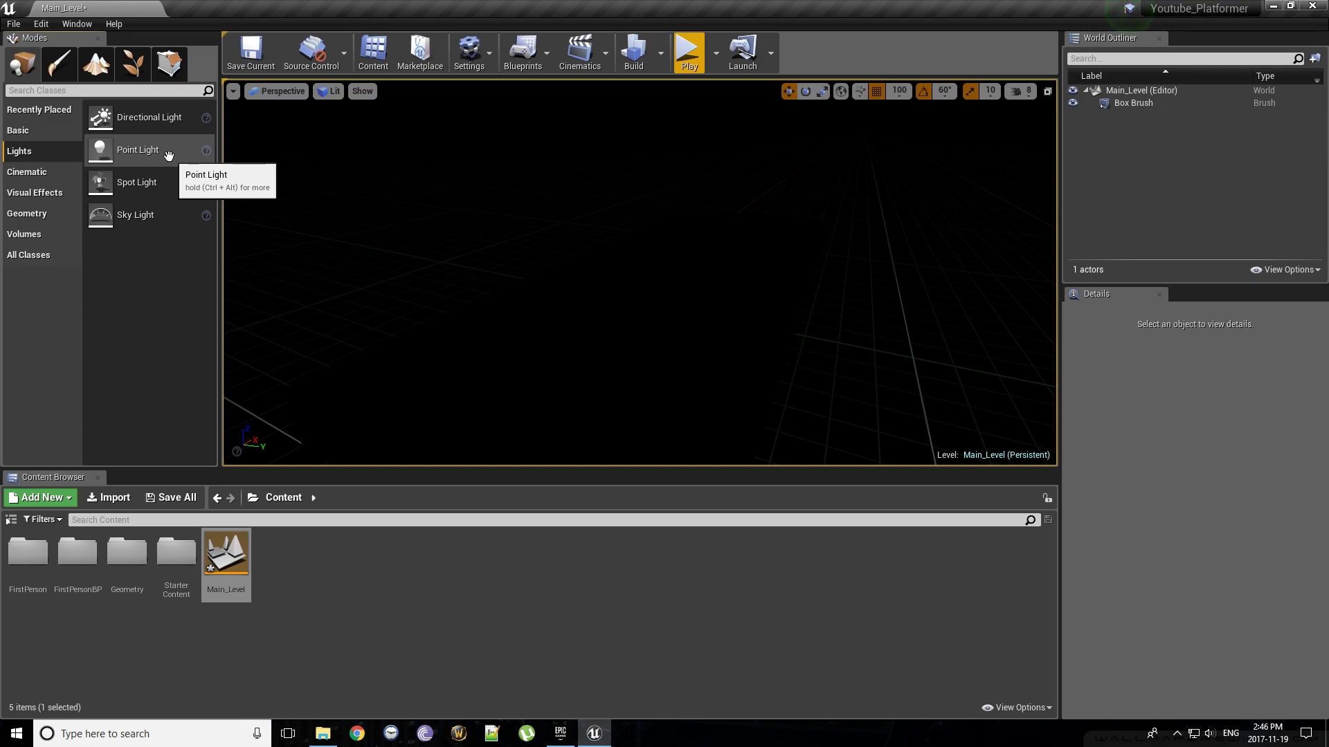
left_click_drag(169, 155, 566, 291)
left_click_drag(564, 221, 553, 169)
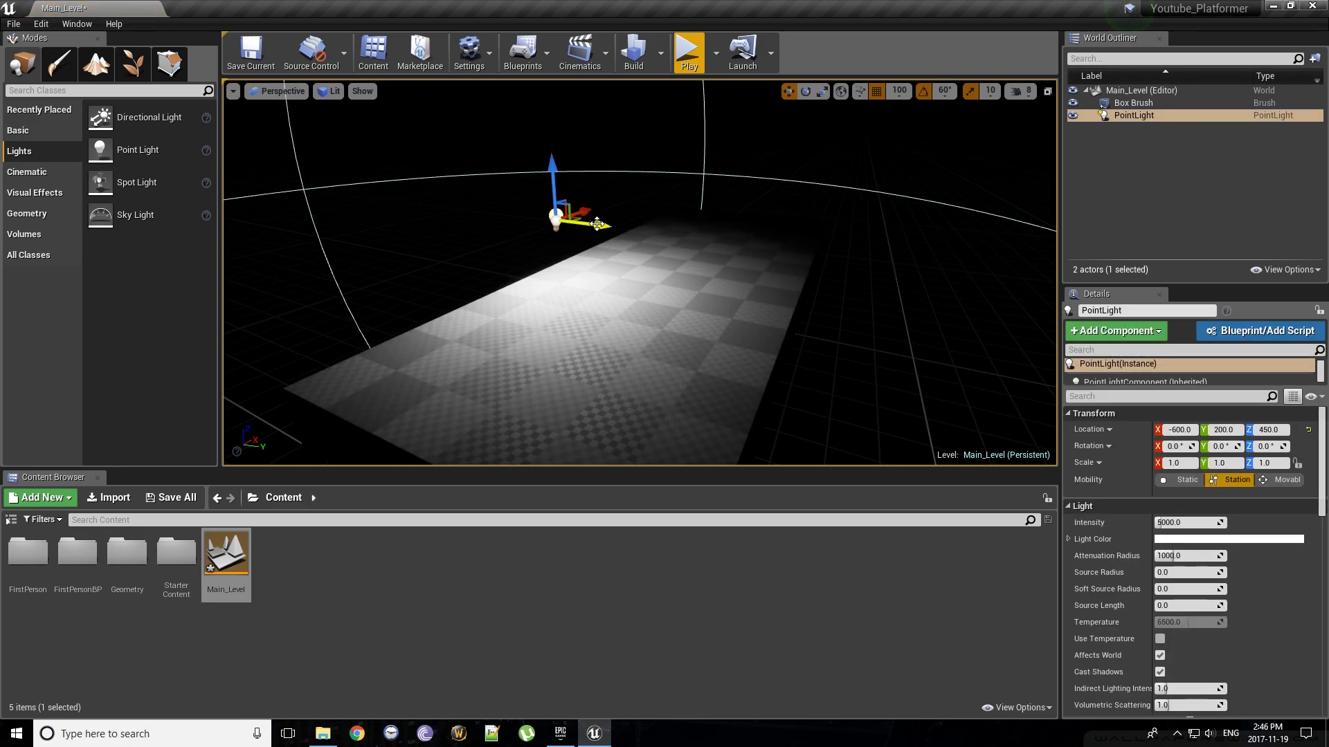
scroll(597, 224, "down", 6)
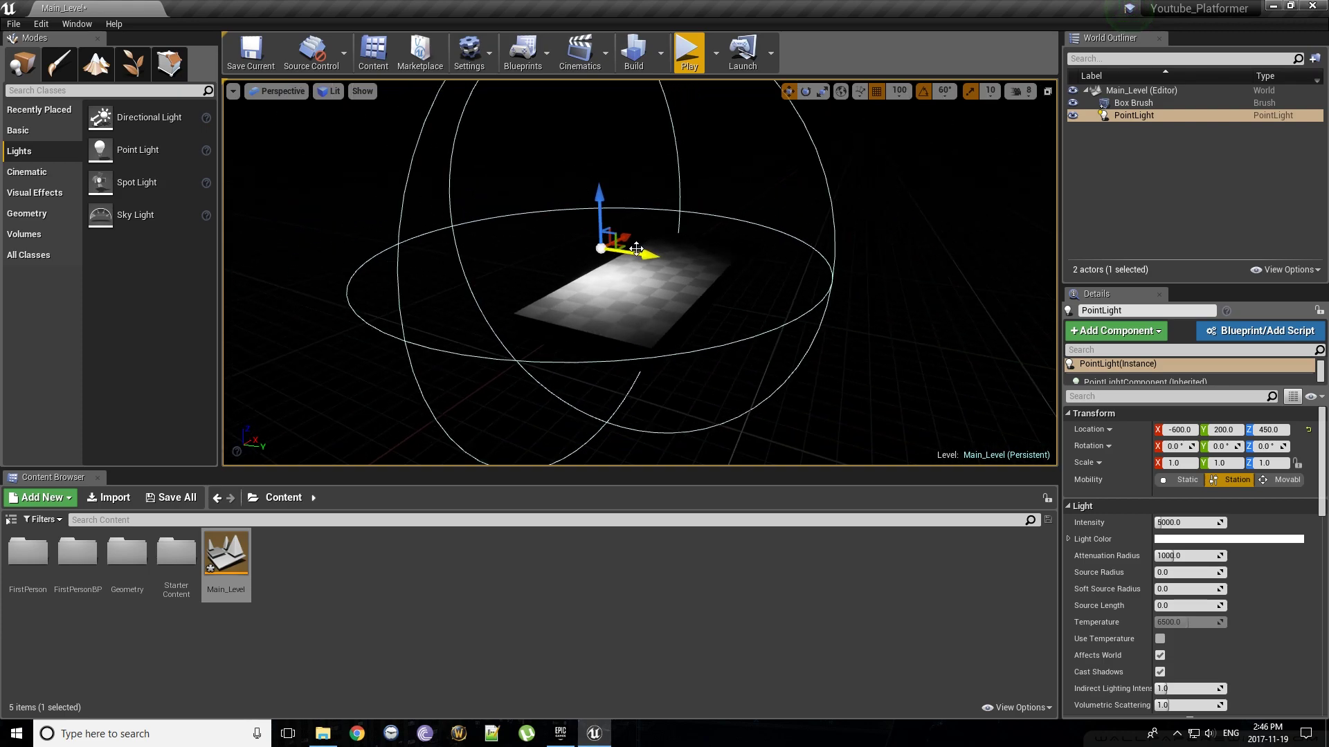
scroll(636, 249, "down", 2)
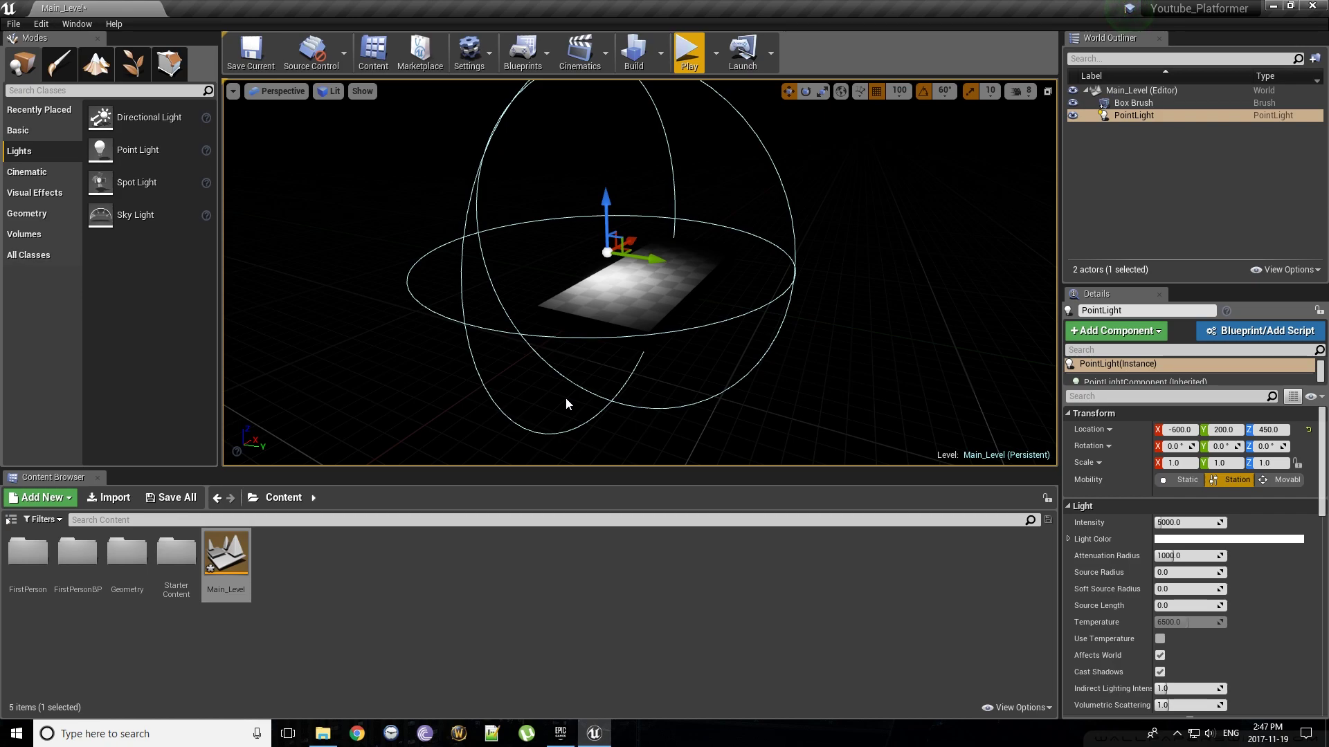
Step: Move the point light to X 100, Y 400, and duplicate it along the X axis to X -1000
right_click_drag(653, 371, 655, 381)
left_click_drag(652, 371, 647, 284)
left_click_drag(604, 376, 768, 309)
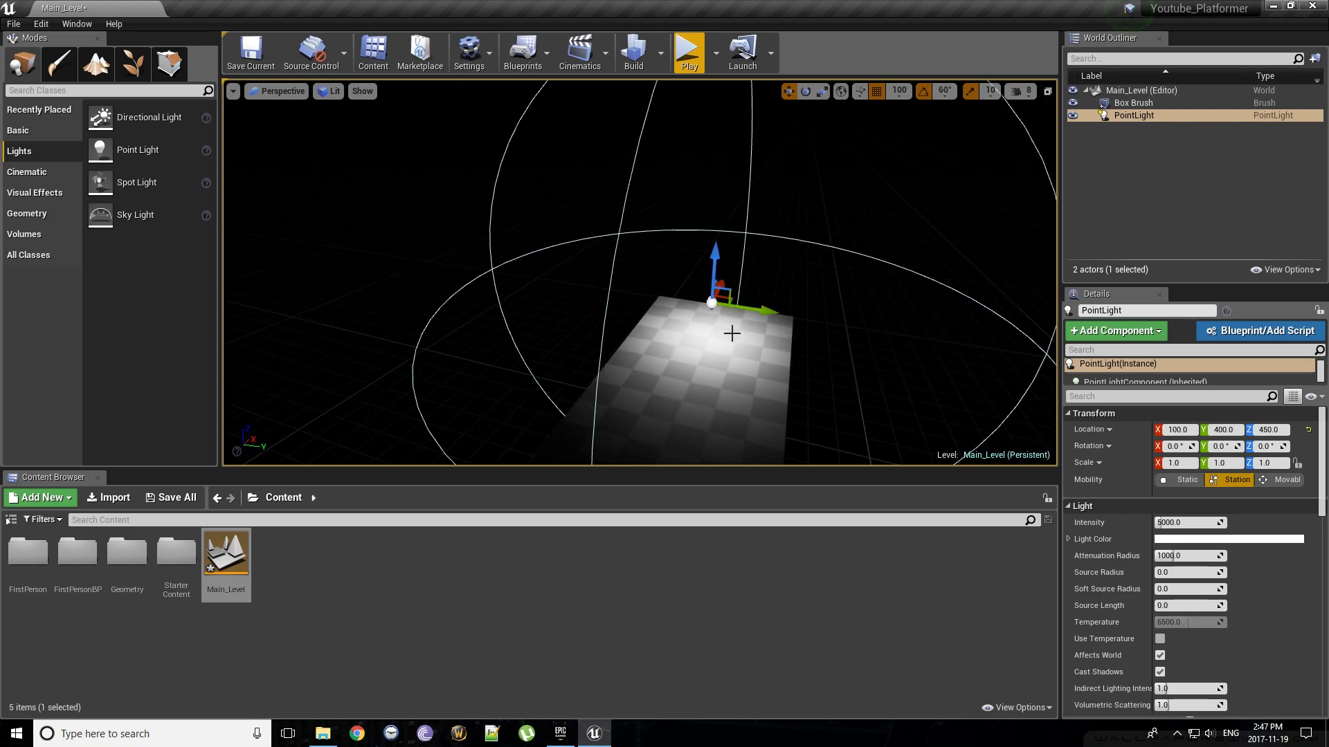
right_click_drag(732, 333, 735, 380)
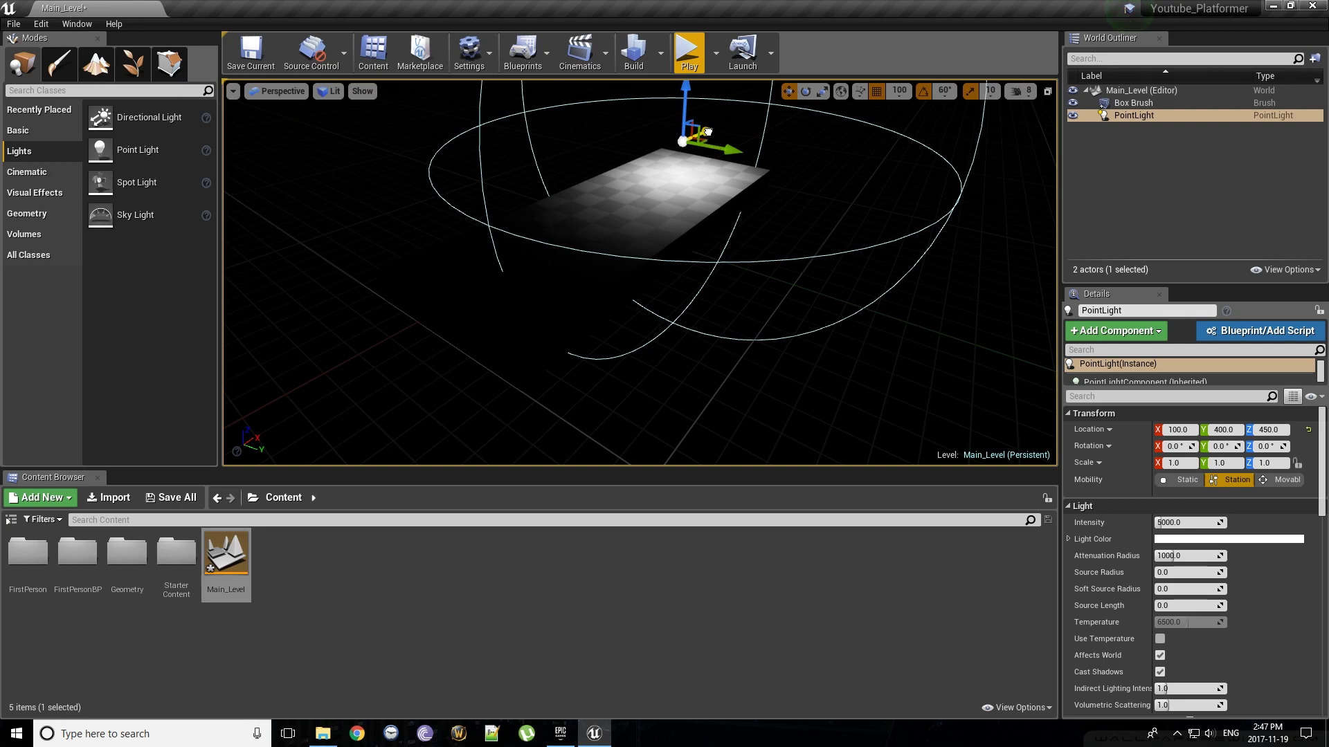
left_click_drag(711, 132, 546, 219, "alt")
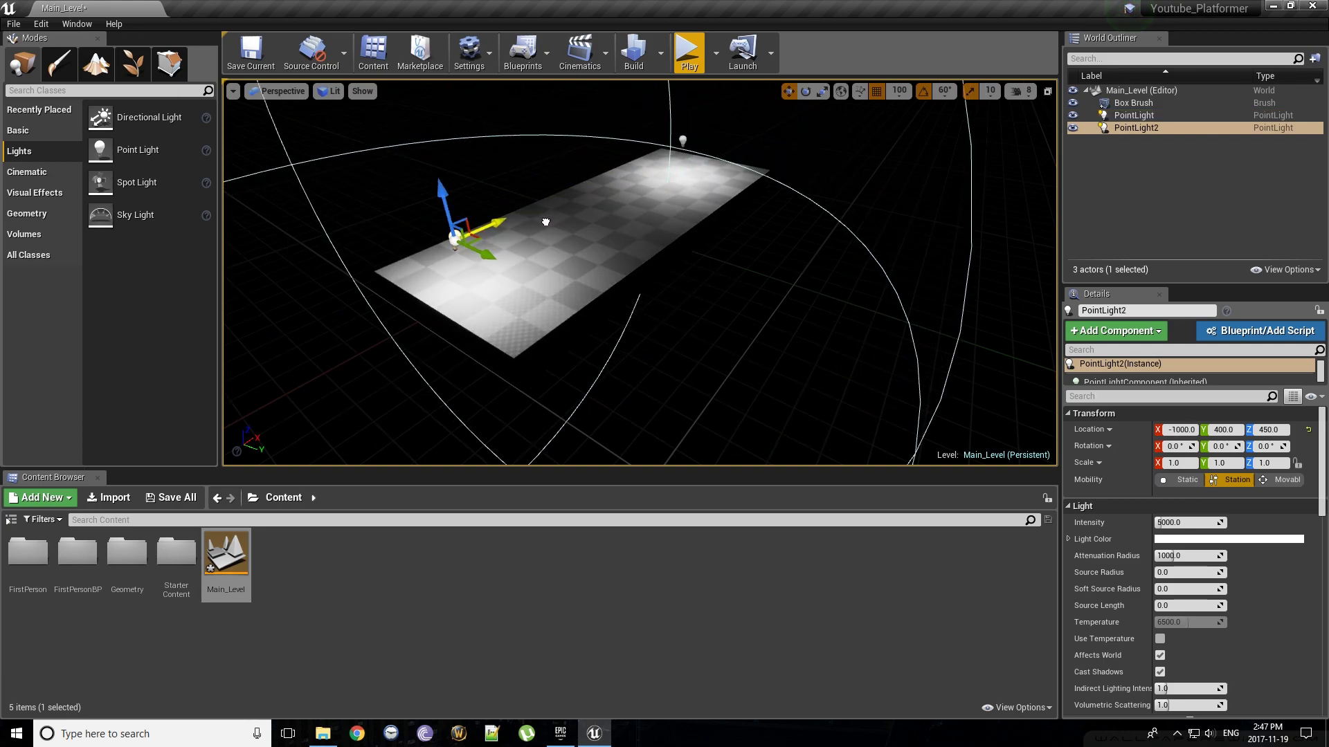
Step: Preview the level with a brief play session and stop it
mouse_move(757, 291)
right_mouse_down()
mouse_move(745, 262)
mouse_move(768, 296)
right_mouse_up()
key("a")
key("d")
key("w")
key("s")
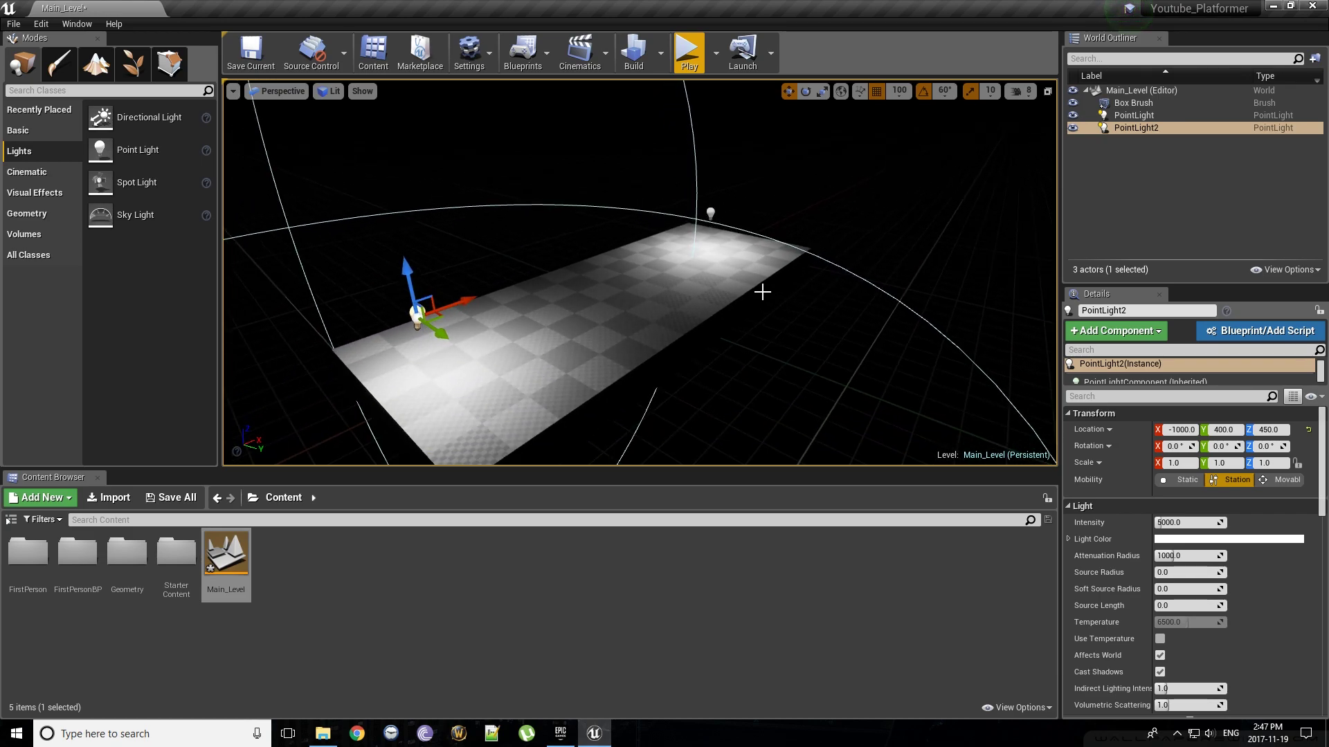
left_click(690, 56)
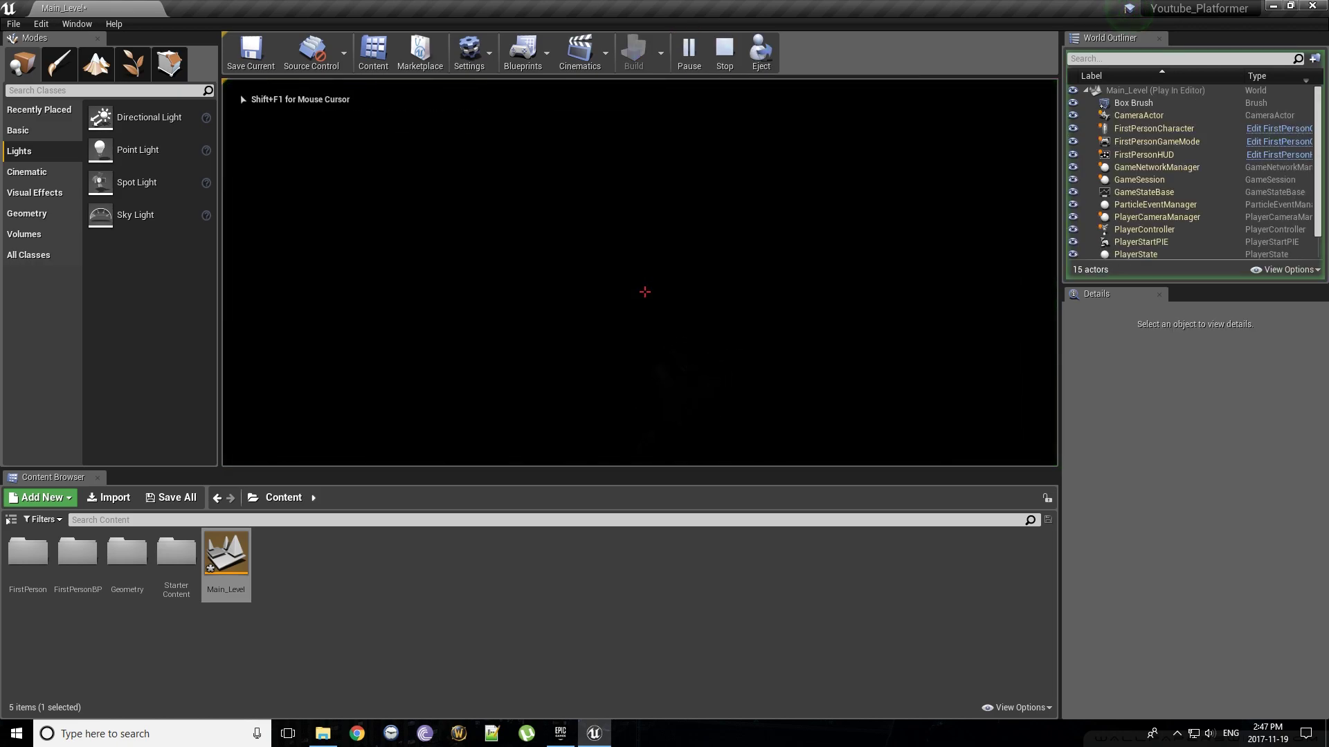
key("Escape")
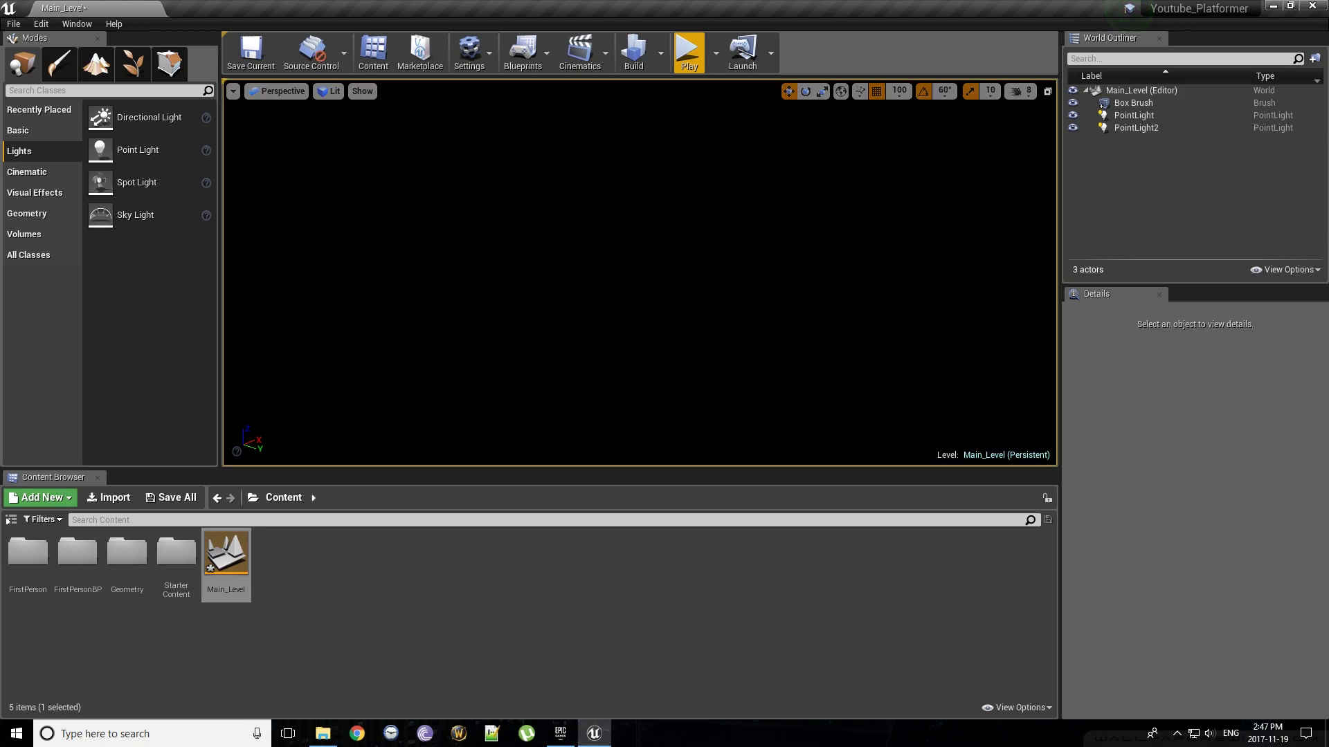
Step: Start a play session with the character spawning over the platform and walk along its lit surface
right_click_drag(640, 273, 609, 322)
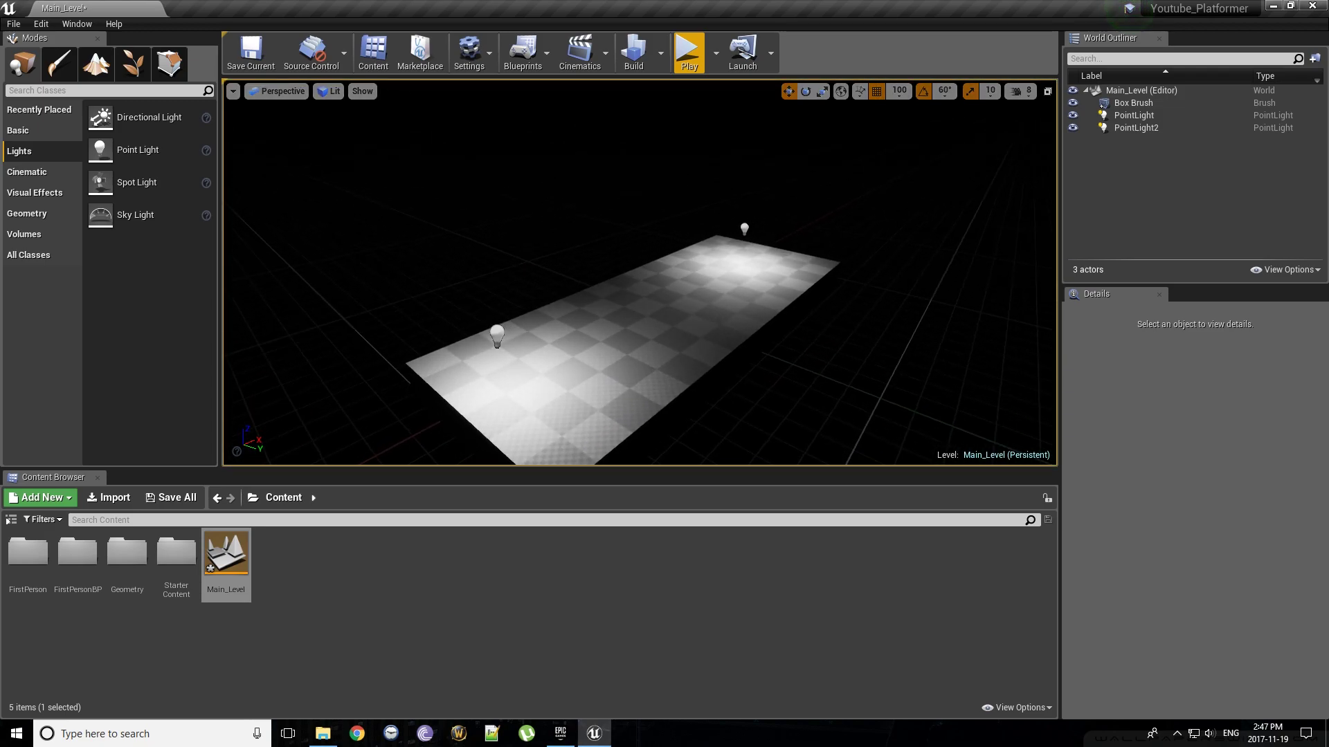
left_click_drag(609, 322, 609, 346)
left_click_drag(692, 233, 722, 132)
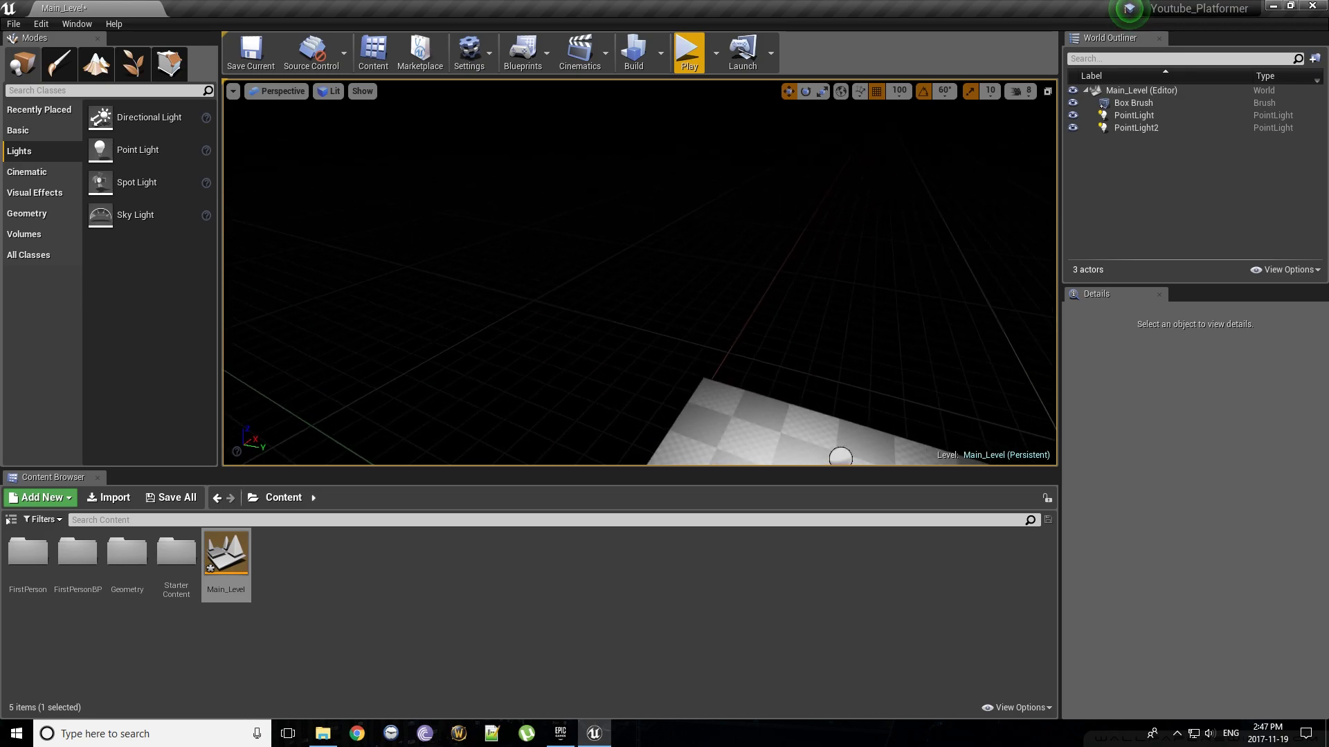
left_click(682, 59)
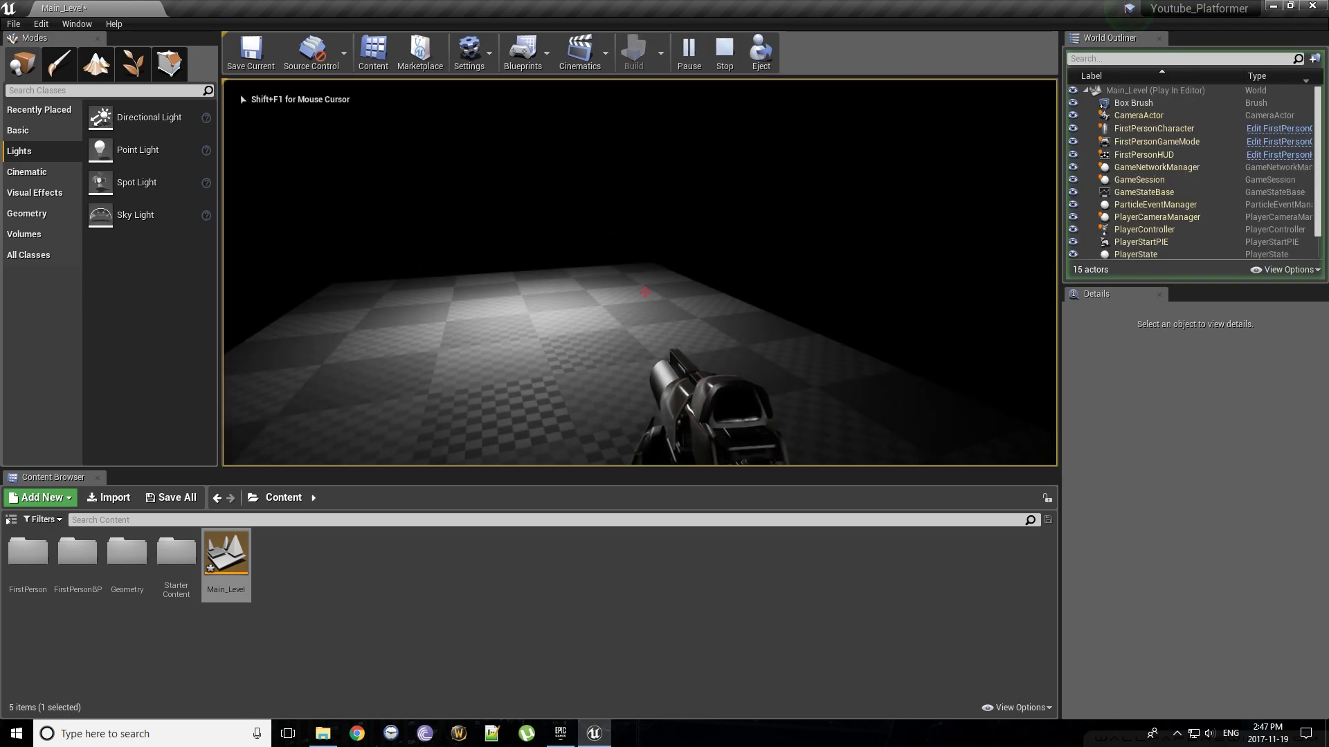
key("w")
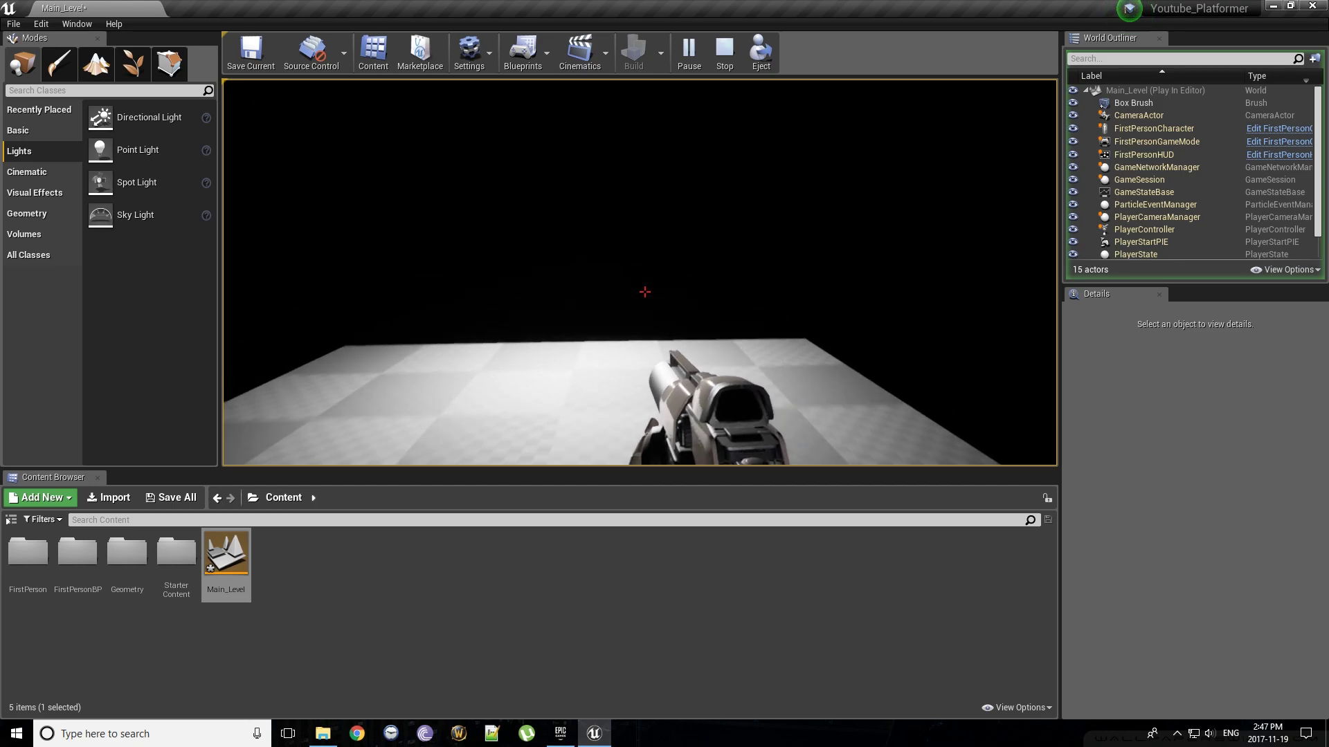
key("w")
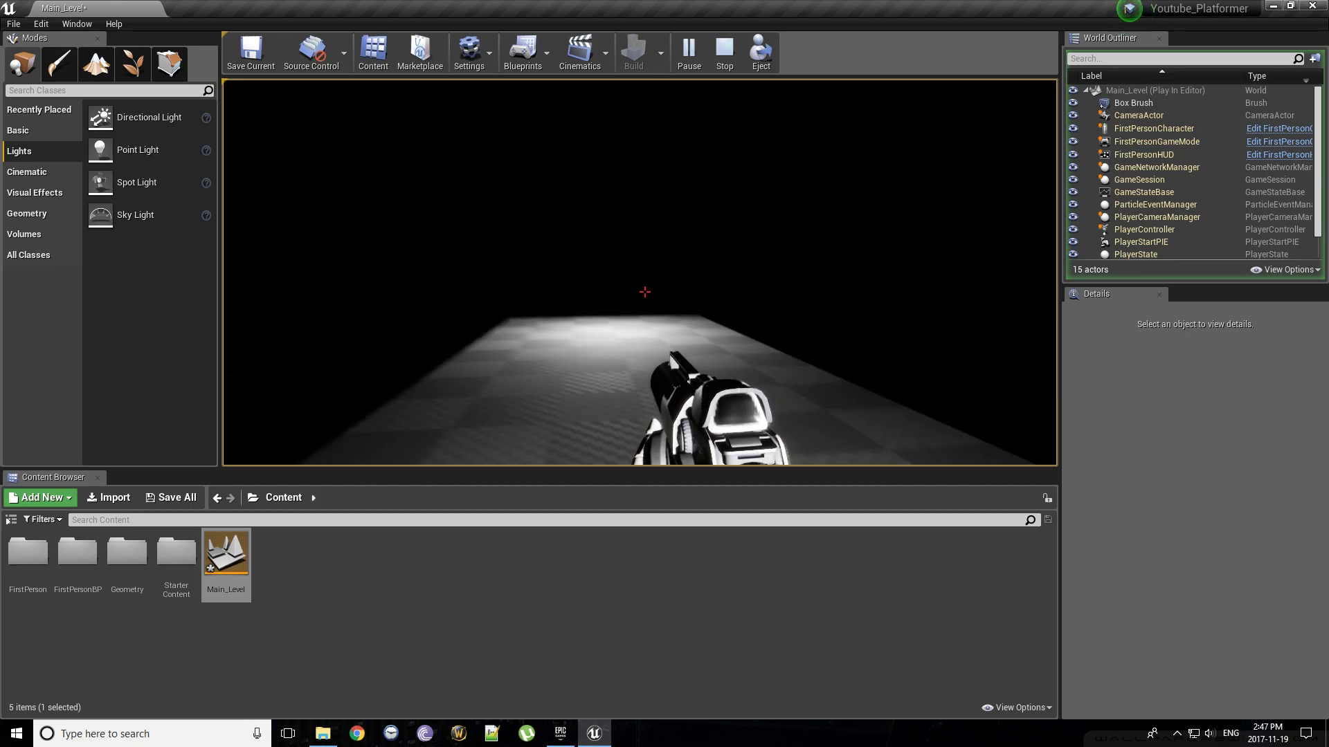
key("w")
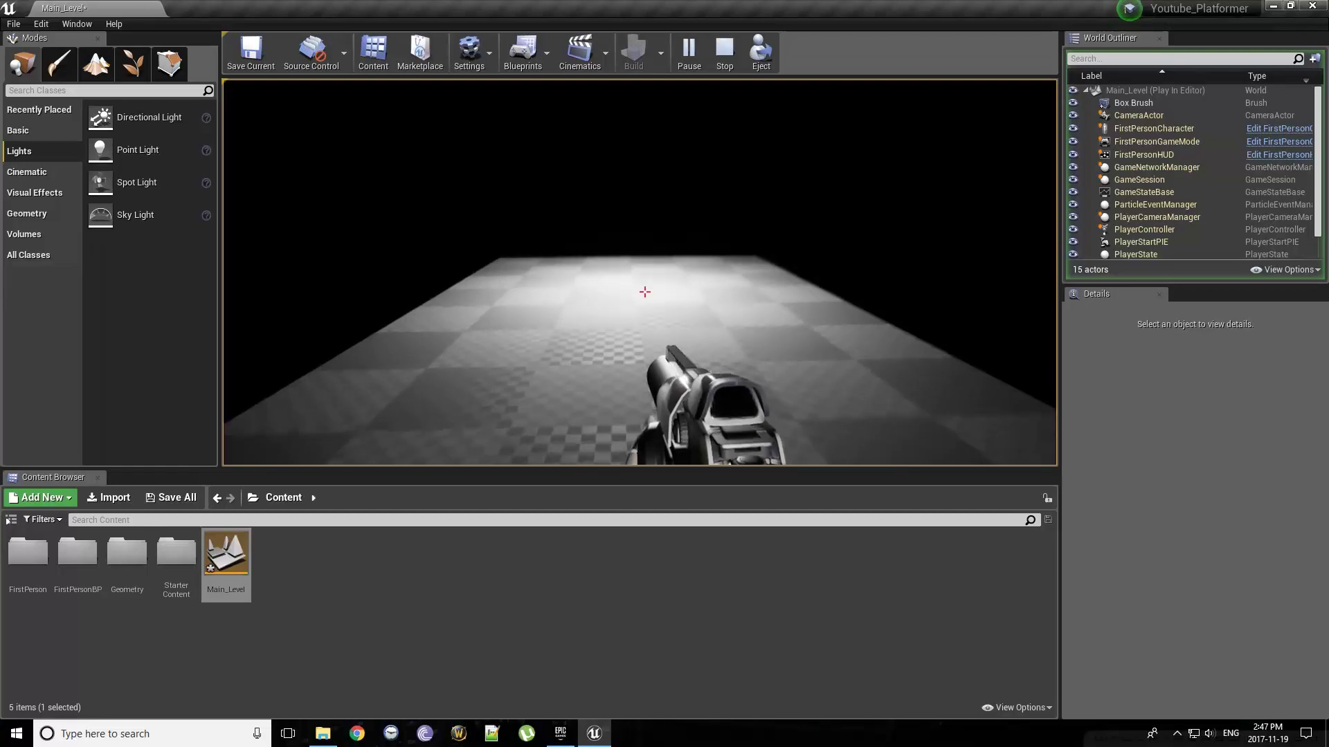
key("w")
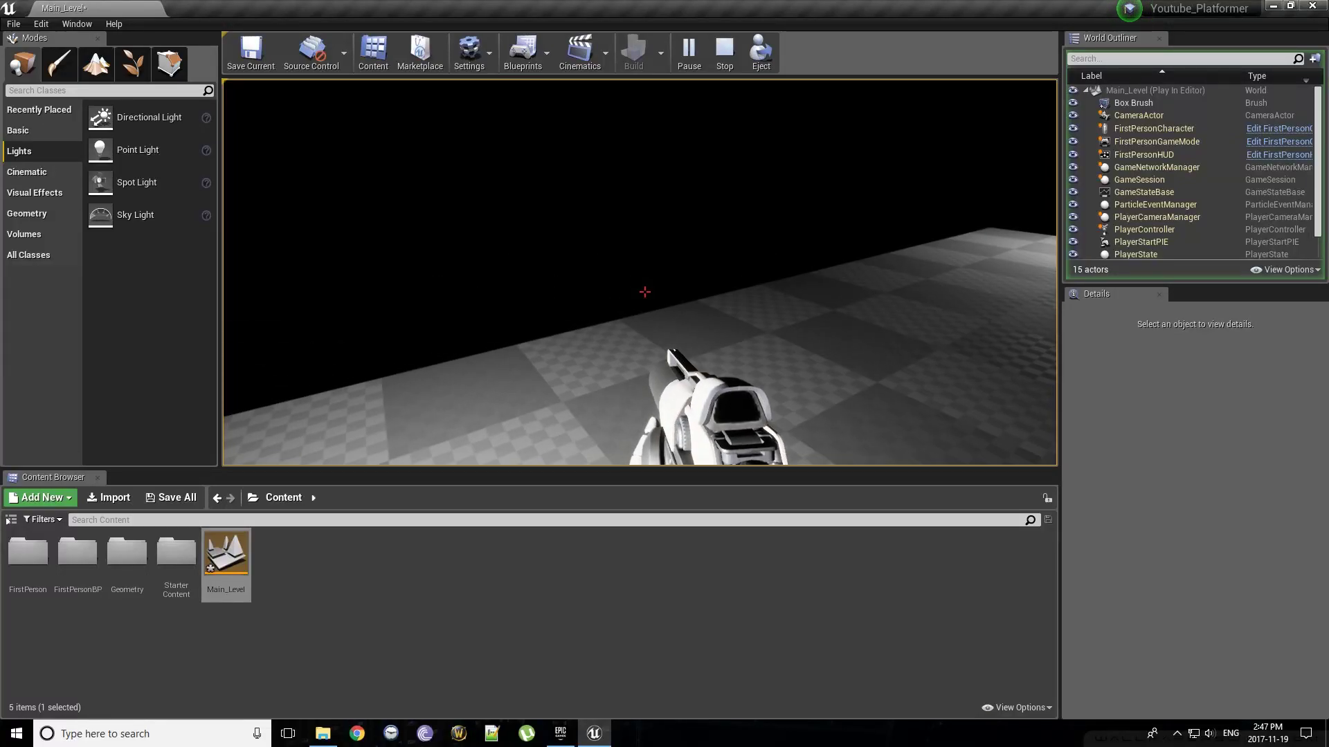
key("w")
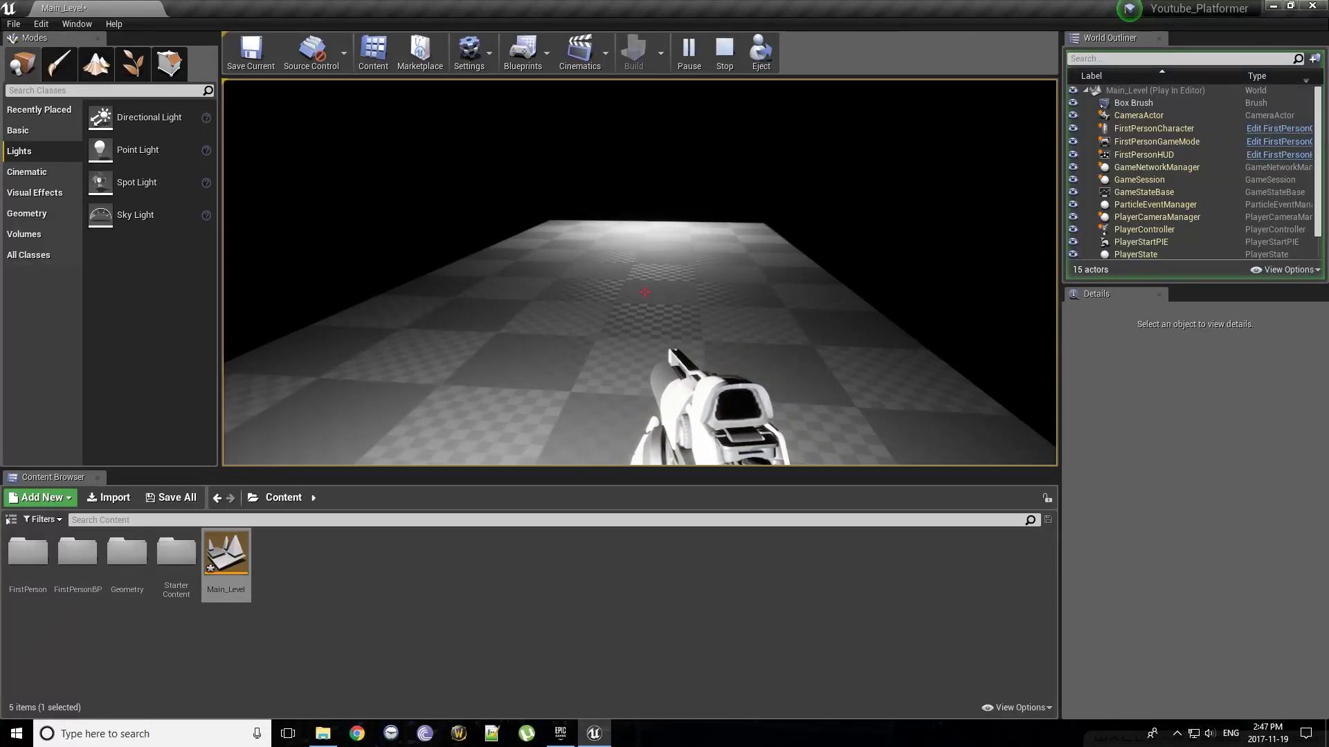
Step: Test the character's gun by firing four projectiles over the platform
left_click(645, 292)
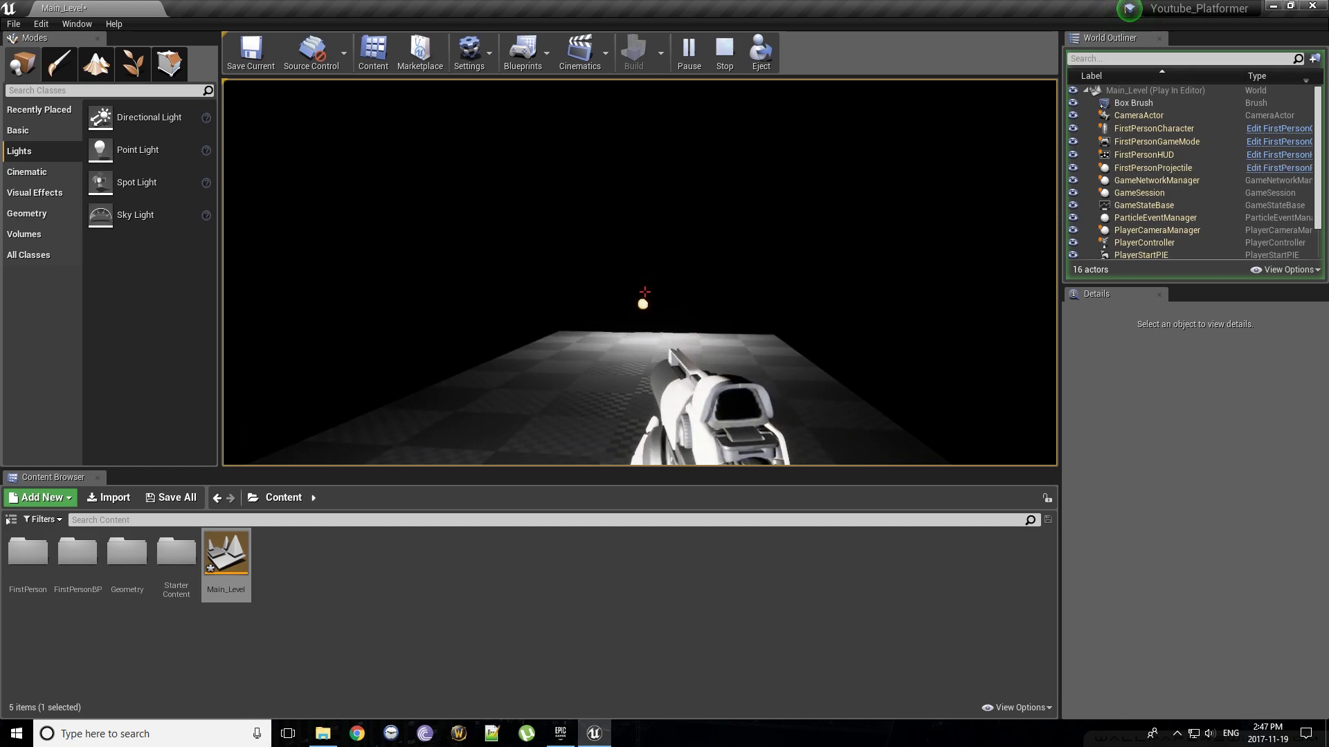
left_click(644, 291)
left_click(644, 291)
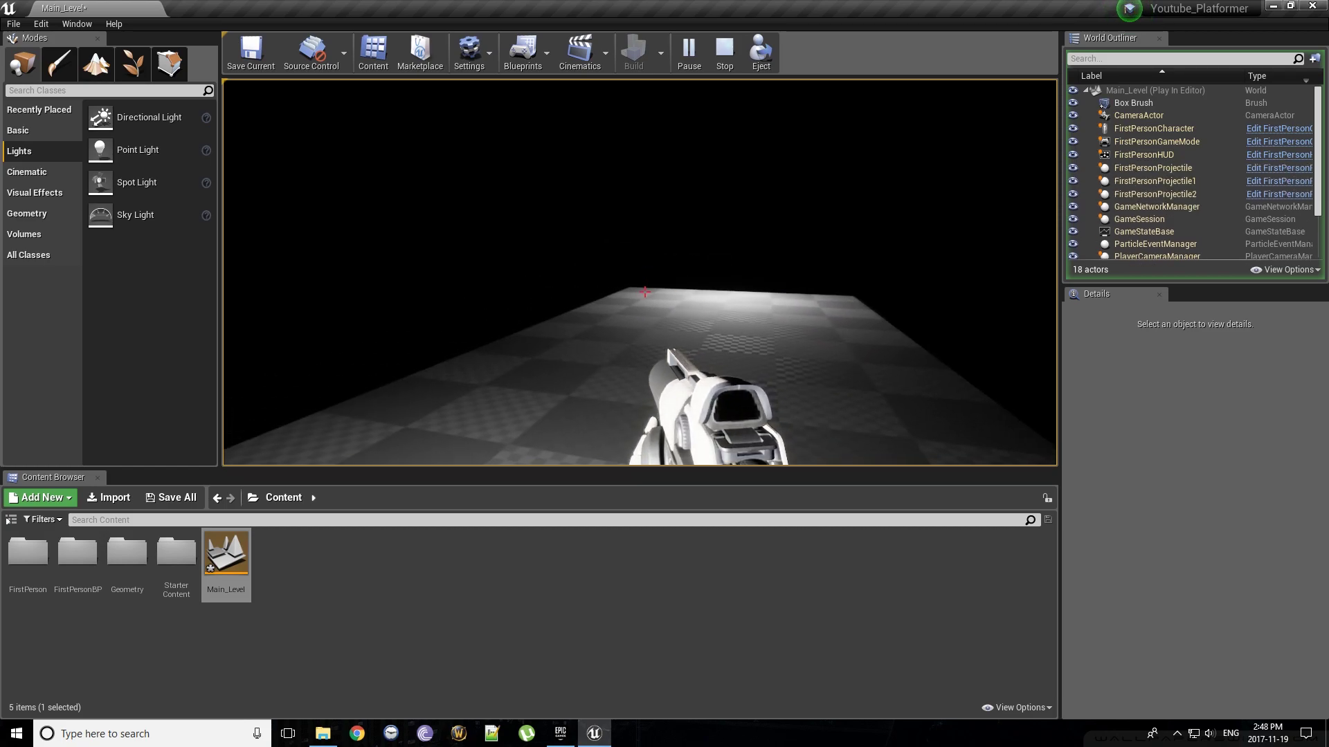
left_click(644, 292)
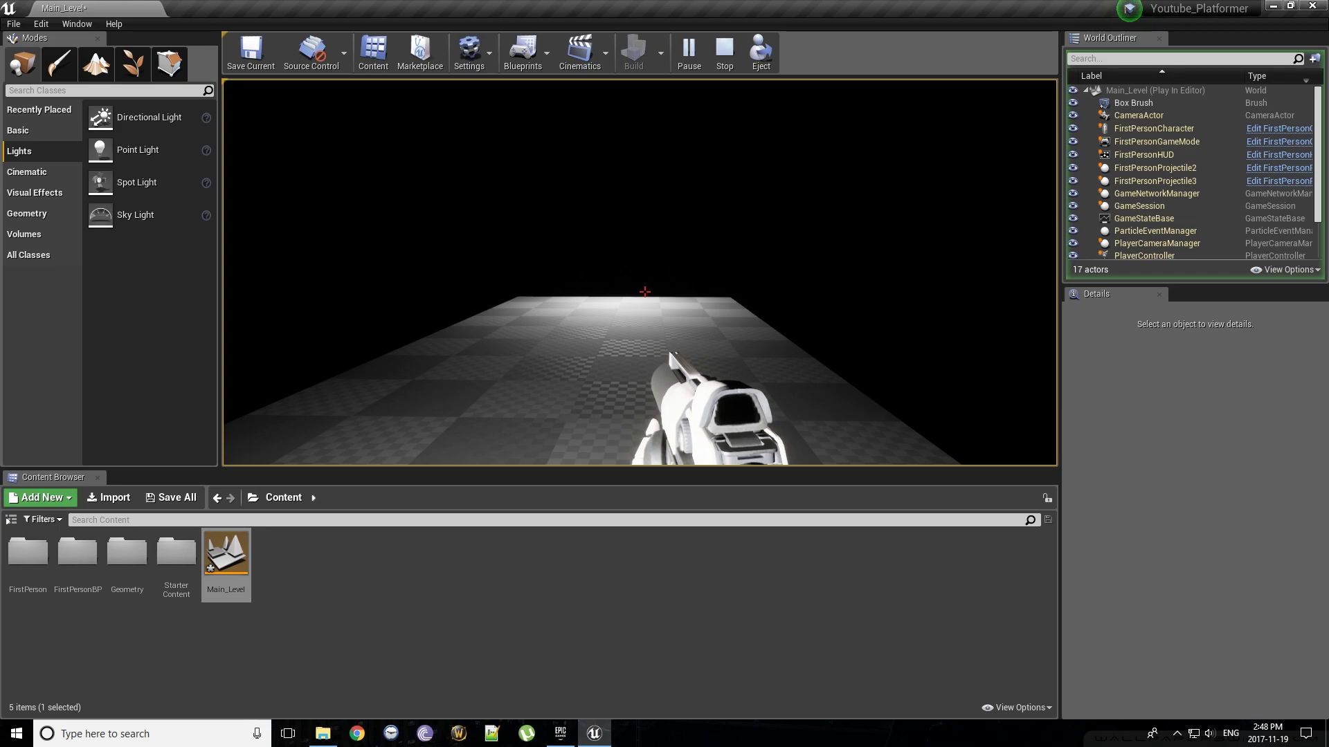
Step: Test the character's movement by walking sideways, backward and forward on the platform and jumping once
key("d")
key("a")
key("s")
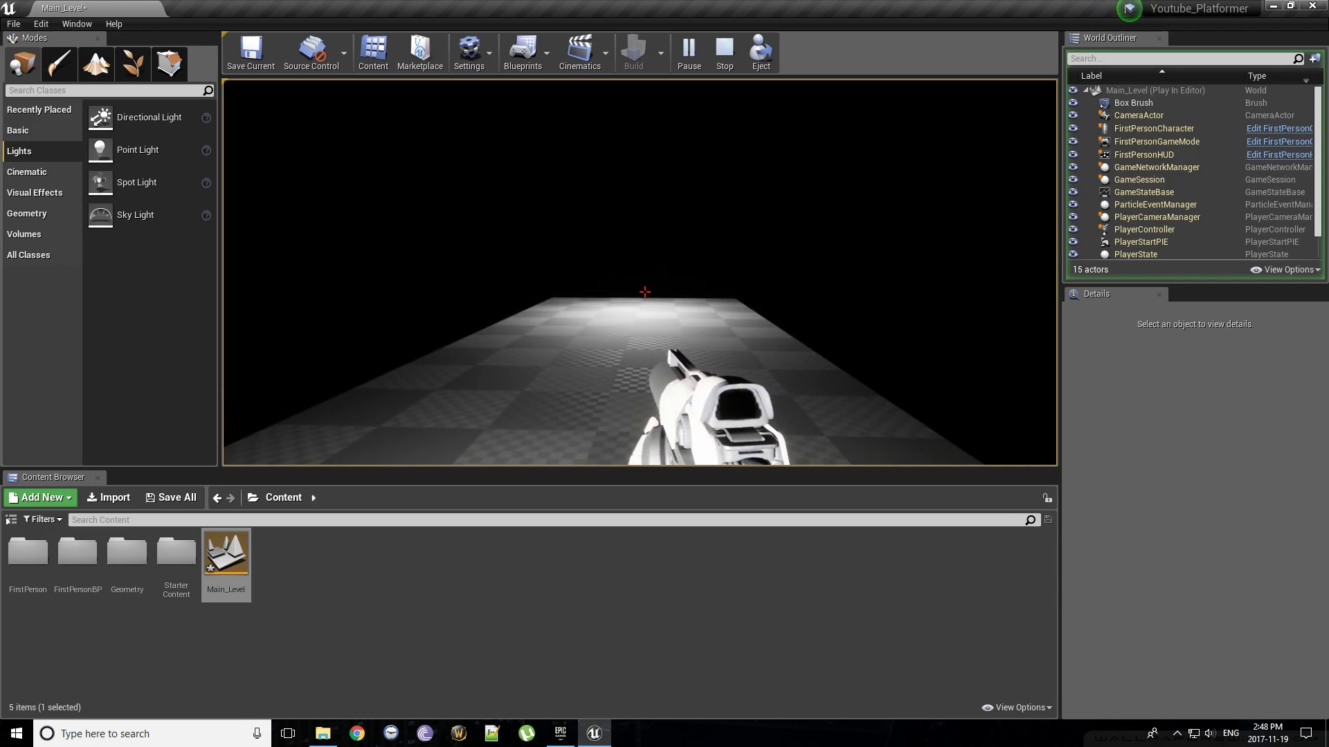
key("w")
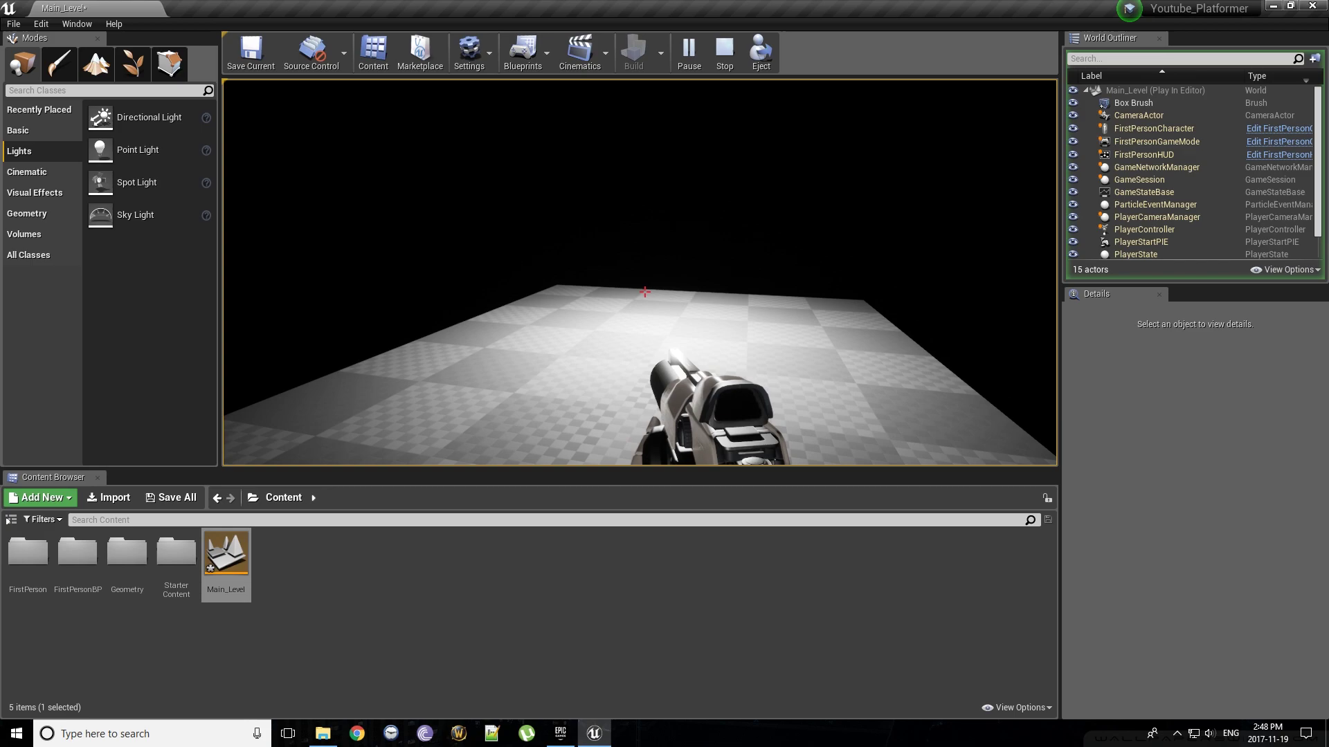
key("space")
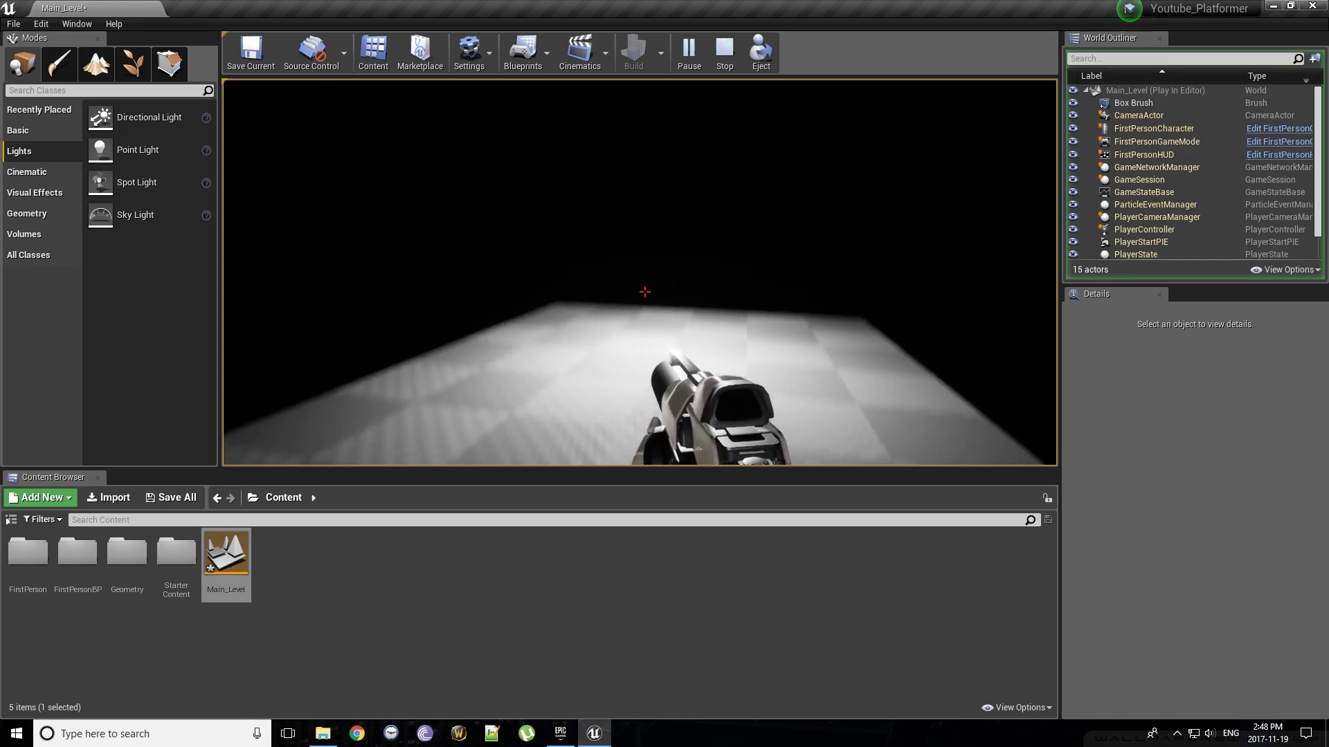
key("w")
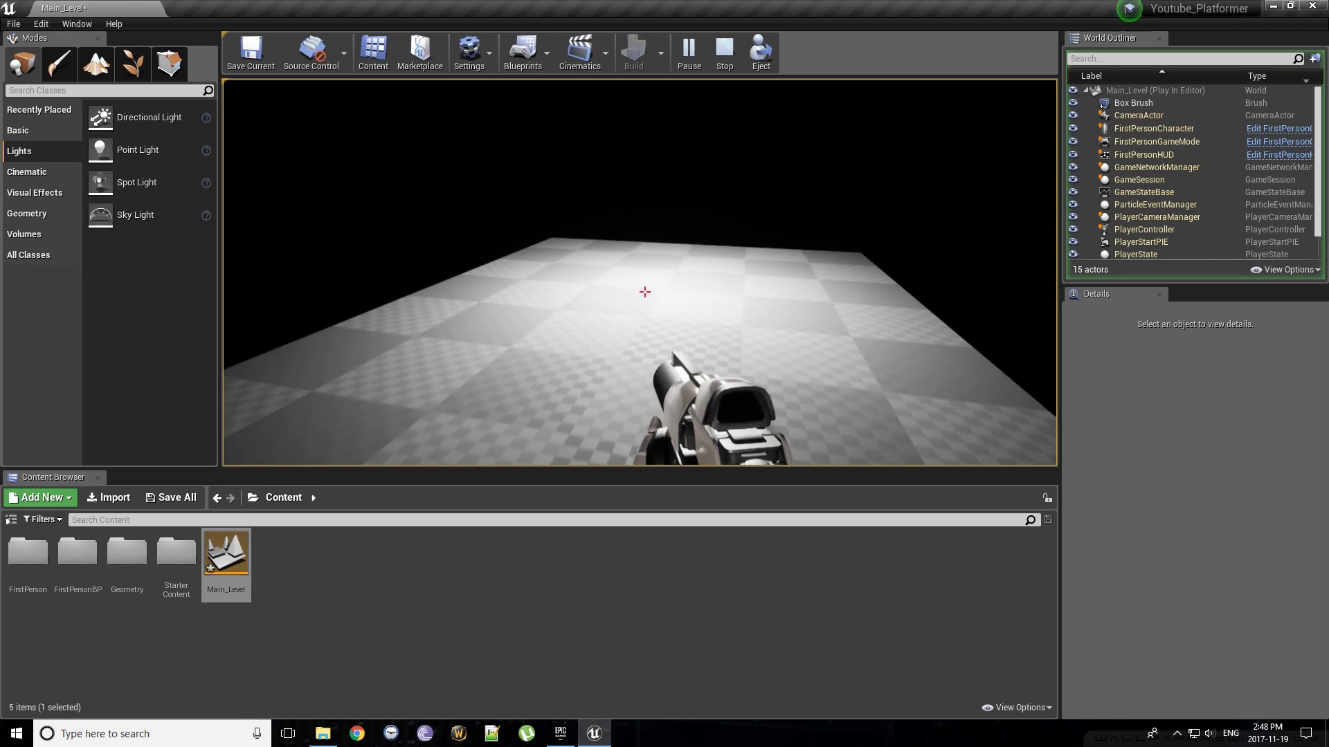
key("w")
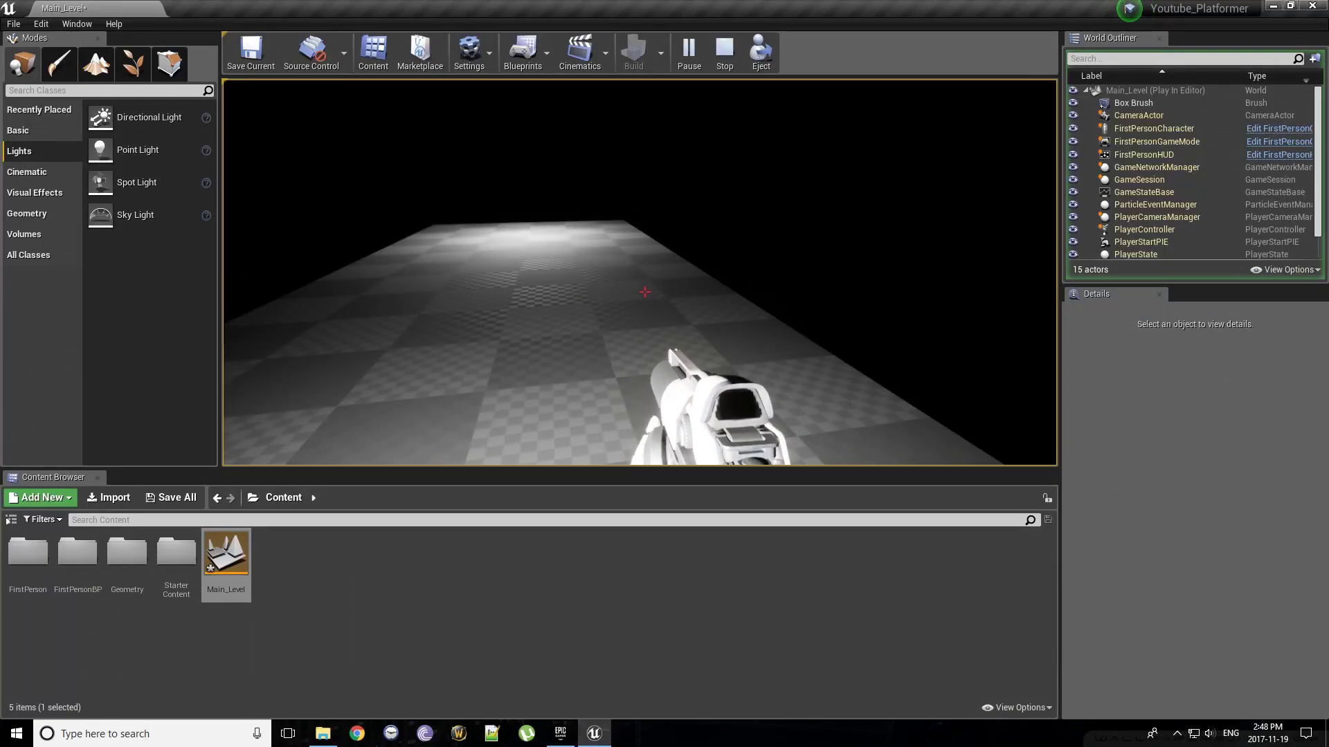
Step: Walk the character forward along the platform and stop the play session
key("w")
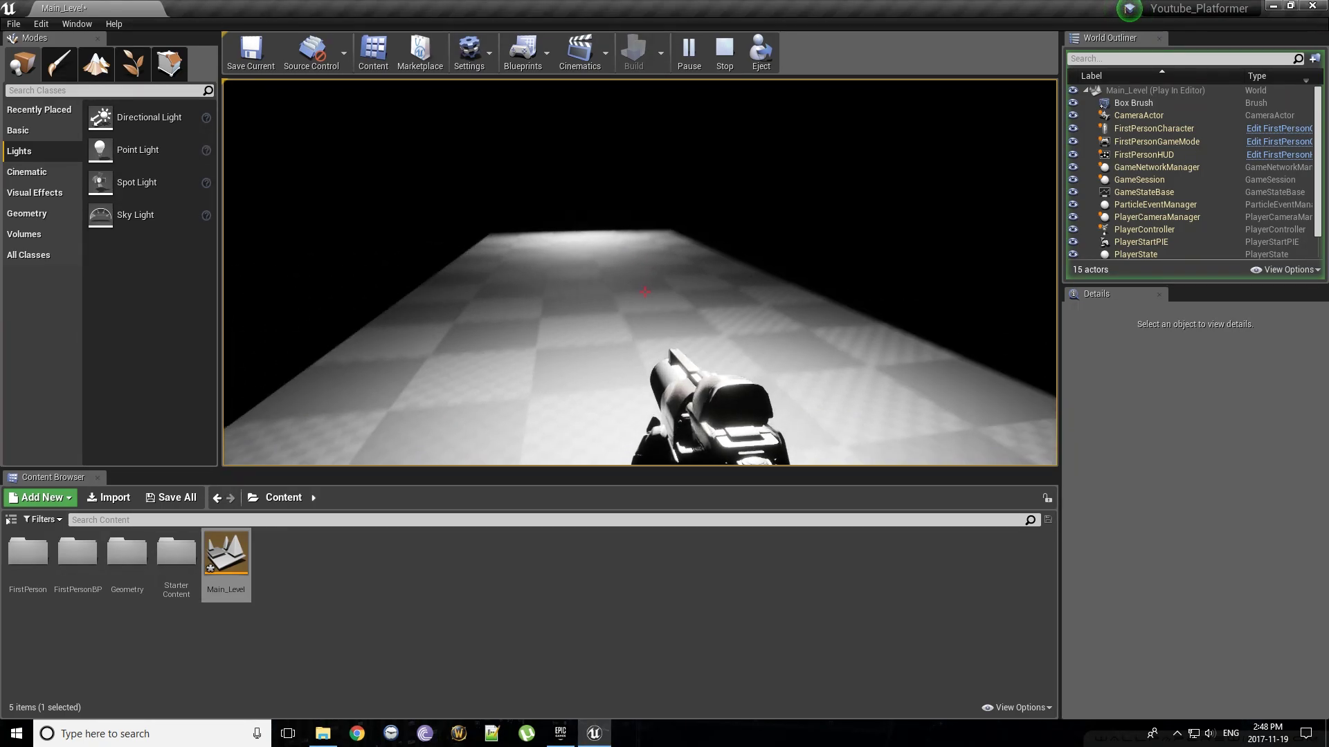
key("Escape")
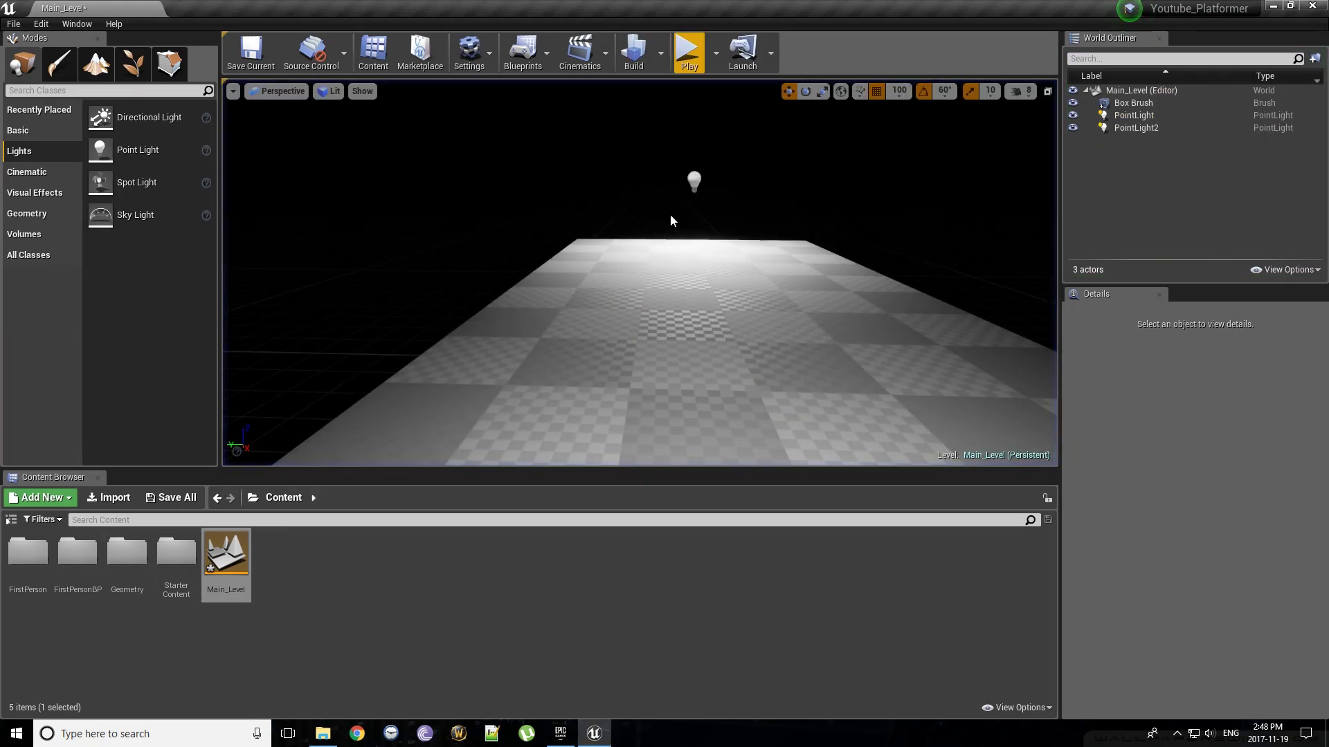
Step: Place a basic Cube mesh on the checkered platform
mouse_move(634, 226)
right_mouse_down()
mouse_move(683, 246)
mouse_move(636, 228)
right_mouse_up()
key("s")
key("s")
key("a")
key("w")
key("w")
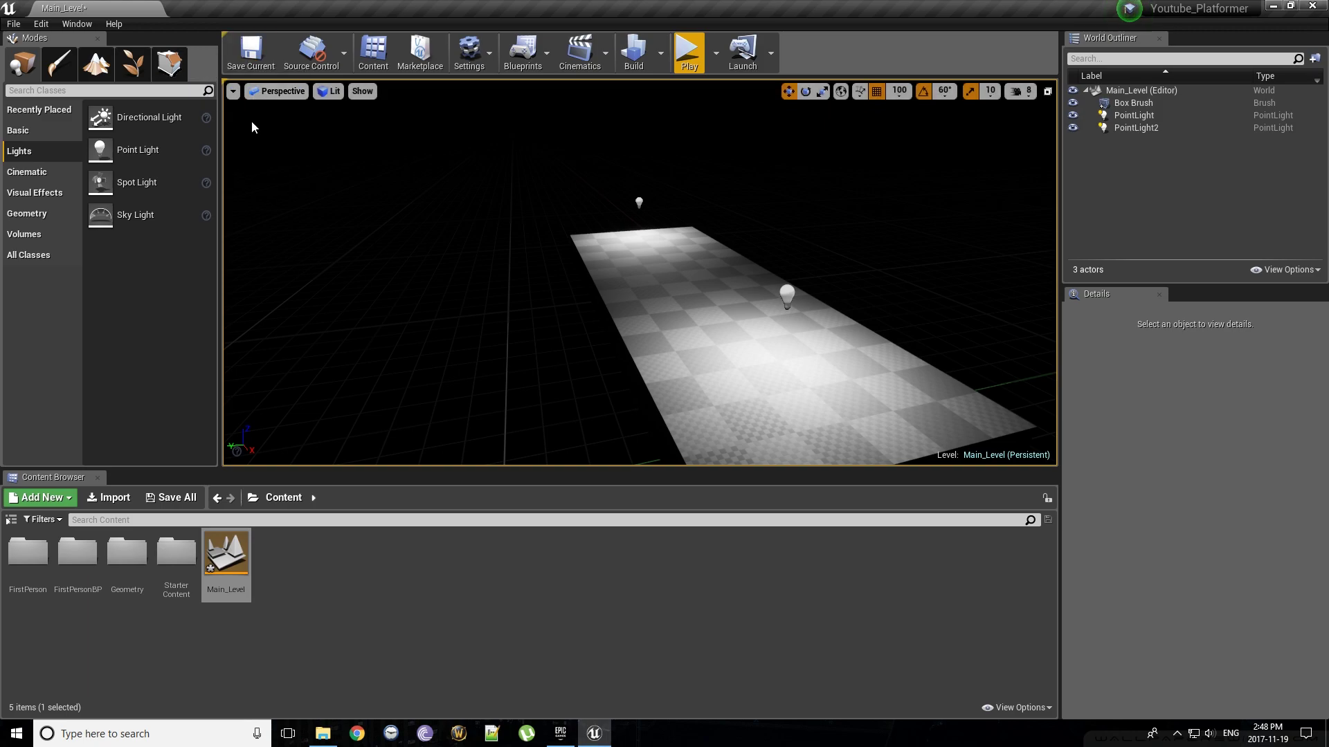
left_click(35, 133)
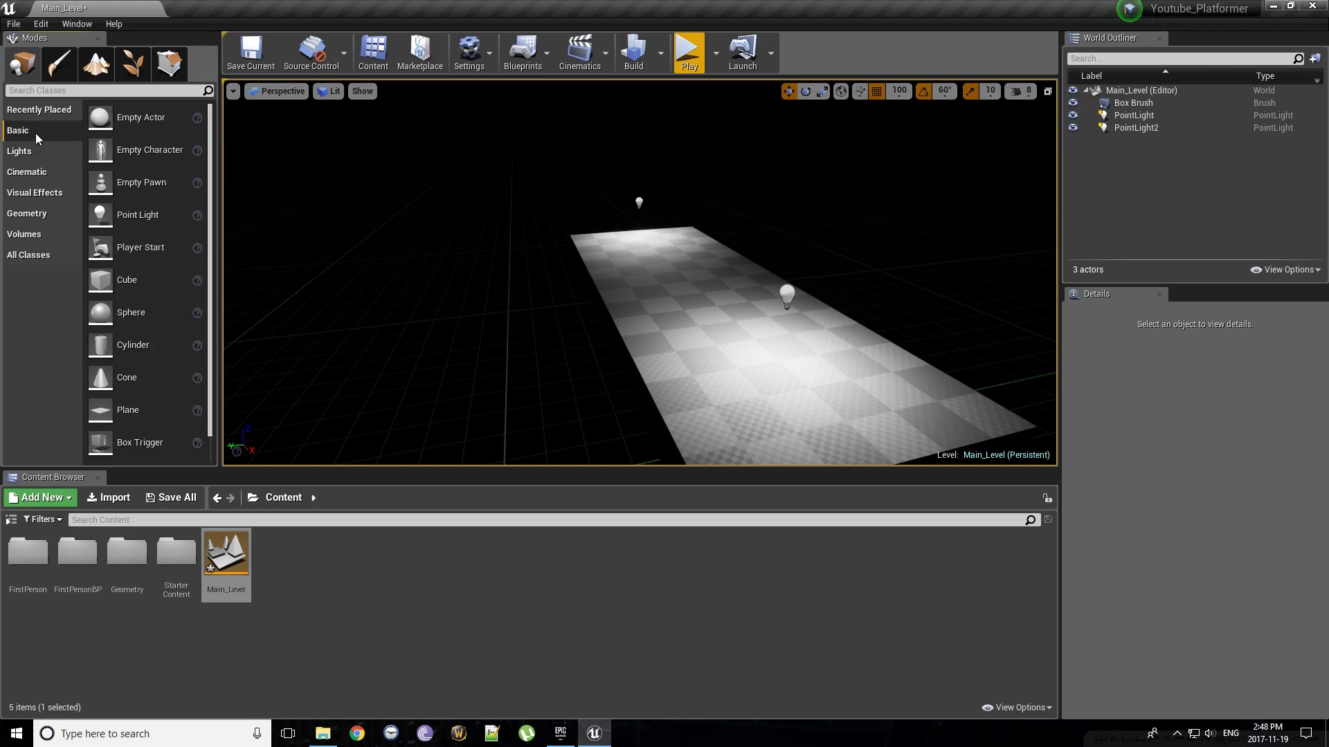
scroll(152, 242, "down", 1)
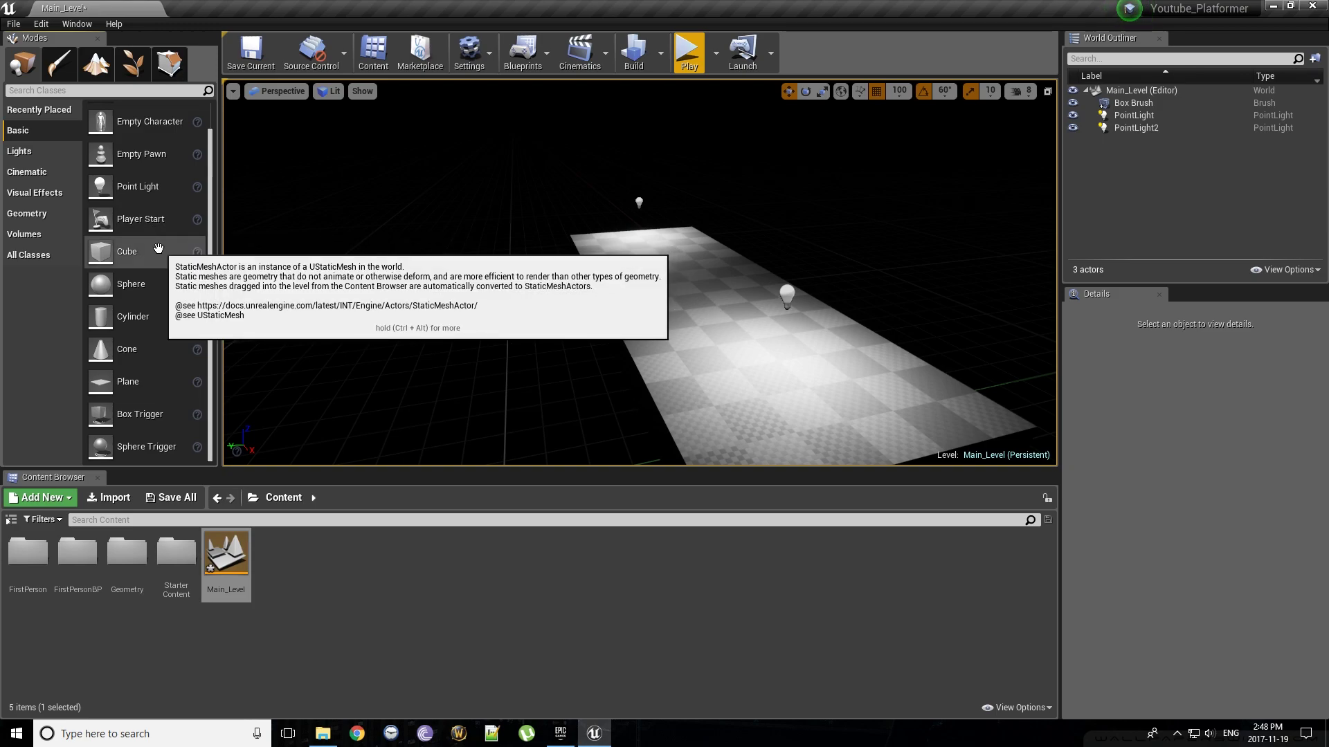
left_click_drag(159, 248, 635, 316)
Step: Raise the cube above the platform to Z 400
right_click_drag(601, 325, 460, 355)
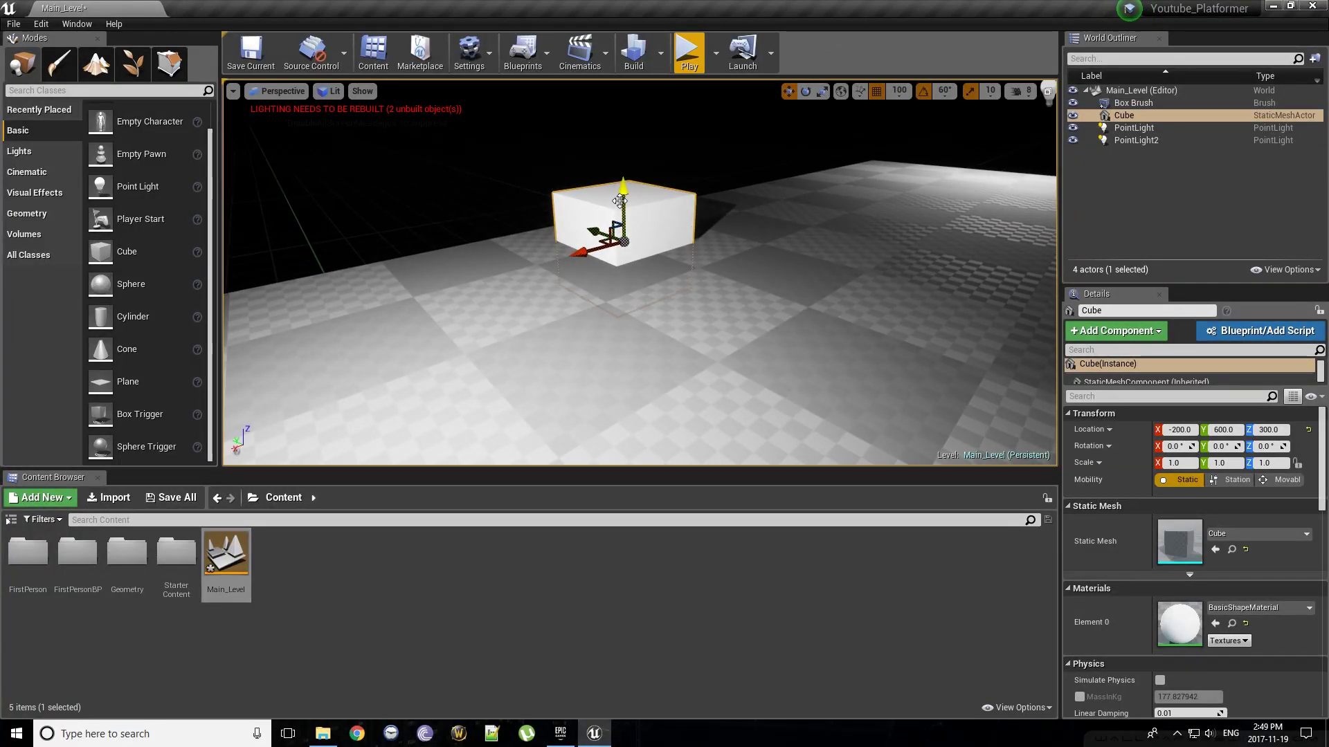
left_click_drag(615, 146, 617, 136)
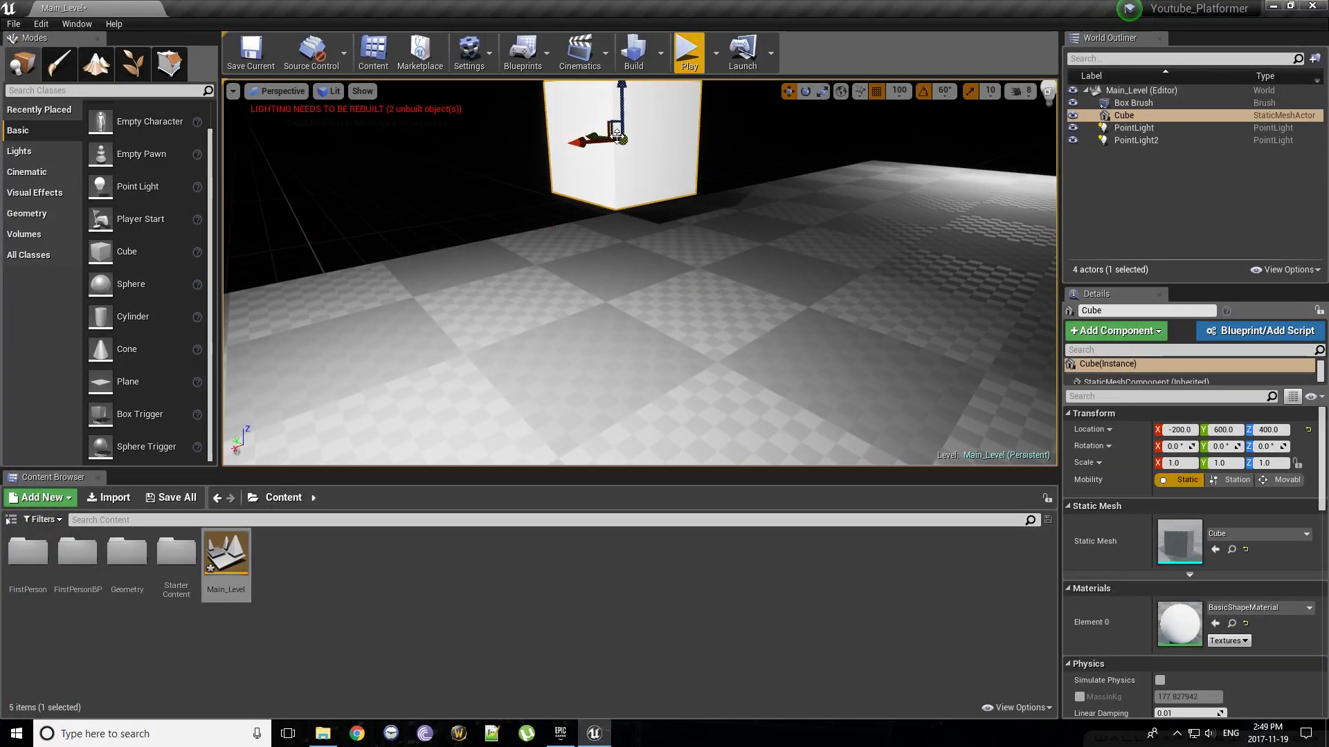
middle_click_drag(618, 153, 664, 246)
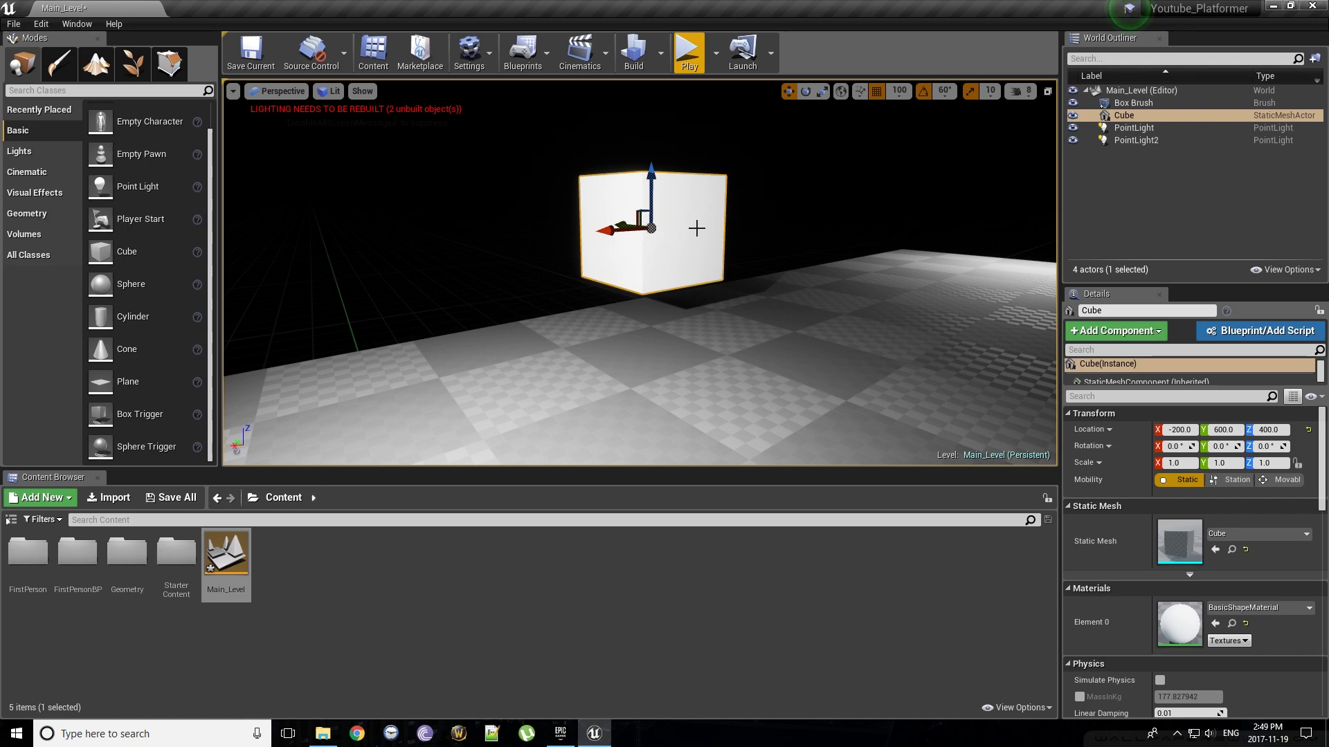
mouse_move(645, 184)
left_mouse_down()
mouse_move(645, 197)
mouse_move(645, 149)
mouse_move(645, 183)
left_mouse_up()
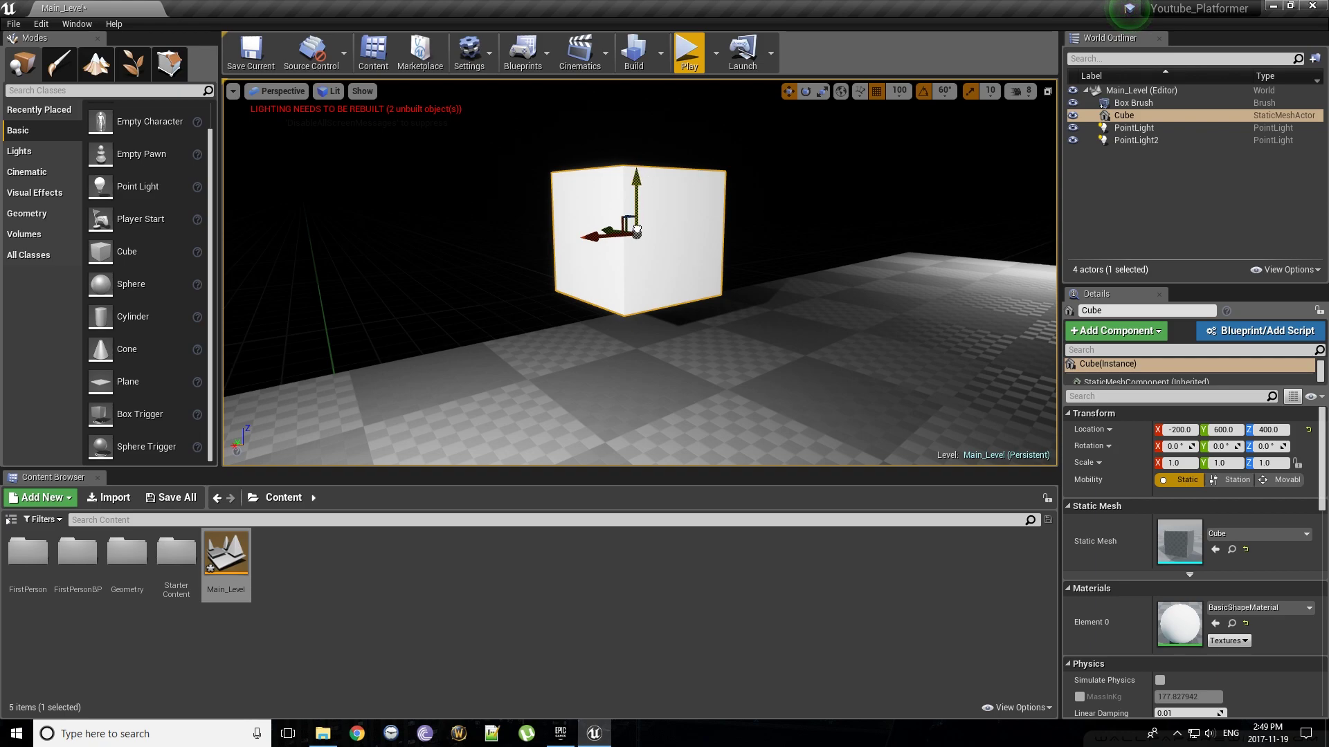
mouse_move(637, 229)
left_mouse_down()
mouse_move(635, 268)
mouse_move(628, 229)
left_mouse_up()
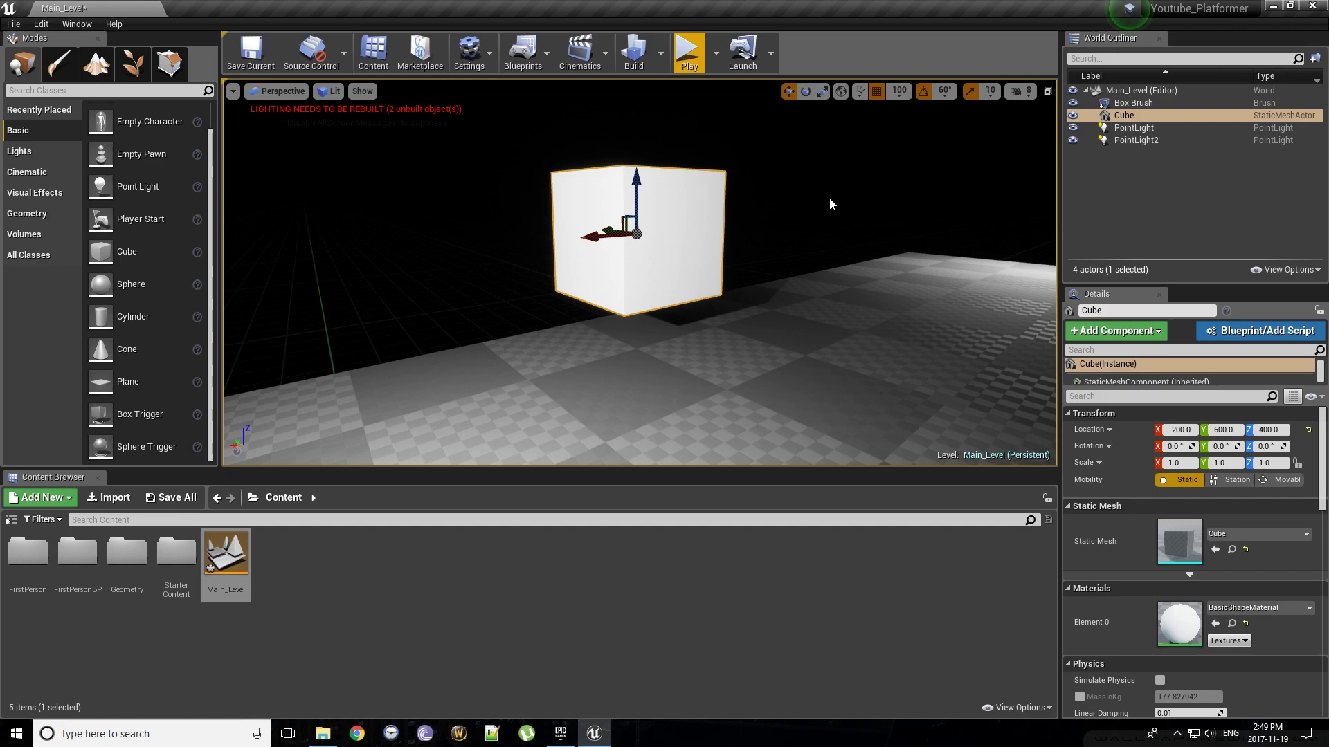
Step: Set the position grid snap to 10 and lower the cube to Z 350
left_click(900, 90)
left_click(908, 147)
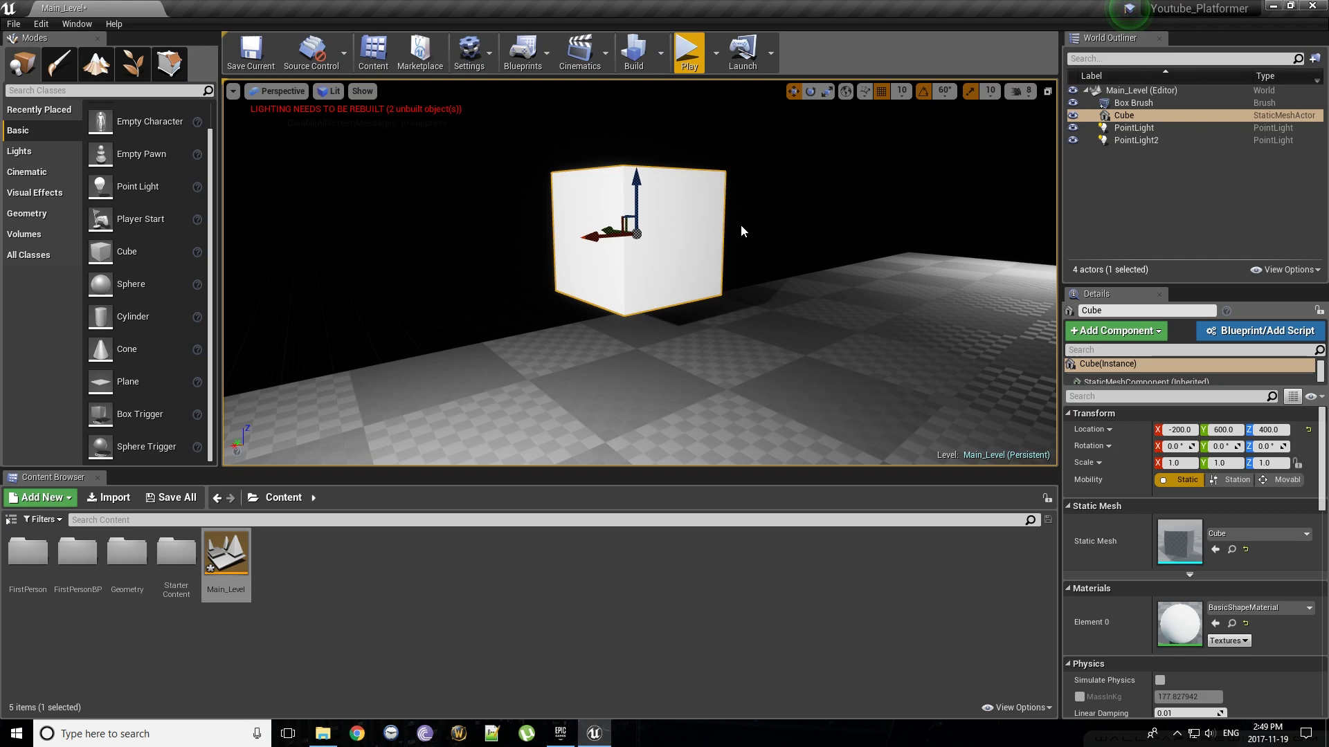
left_click_drag(640, 183, 638, 239)
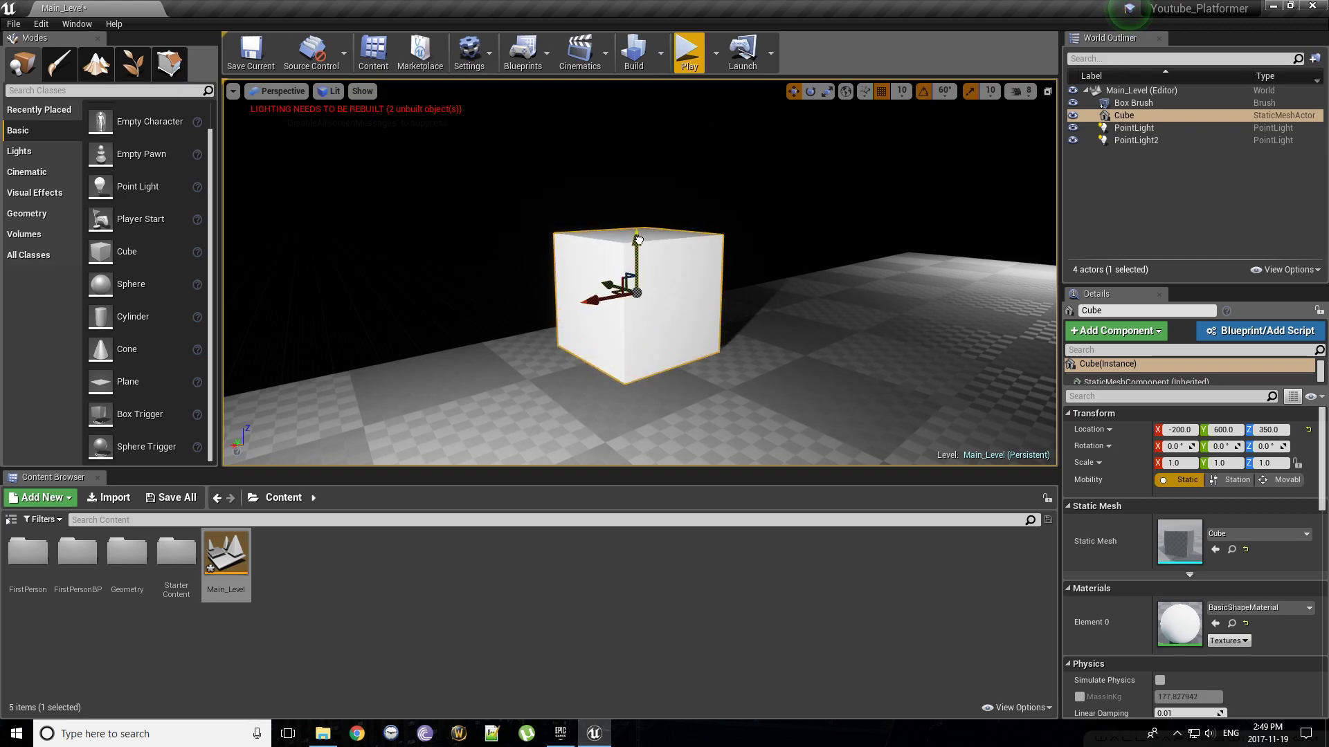
Step: Reduce the viewport camera speed to 4
right_click_drag(621, 297, 670, 288)
right_click_drag(748, 258, 739, 264)
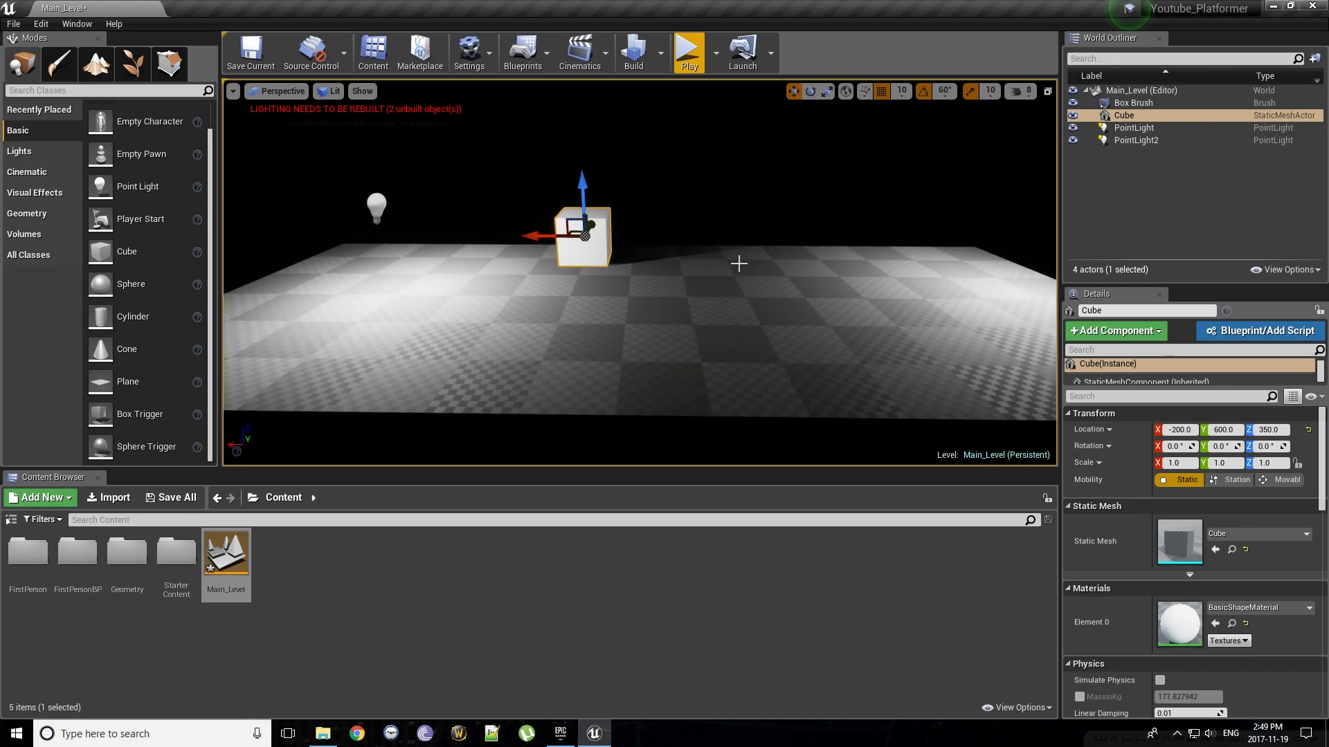
left_click(1021, 91)
left_click_drag(1082, 126, 1048, 126)
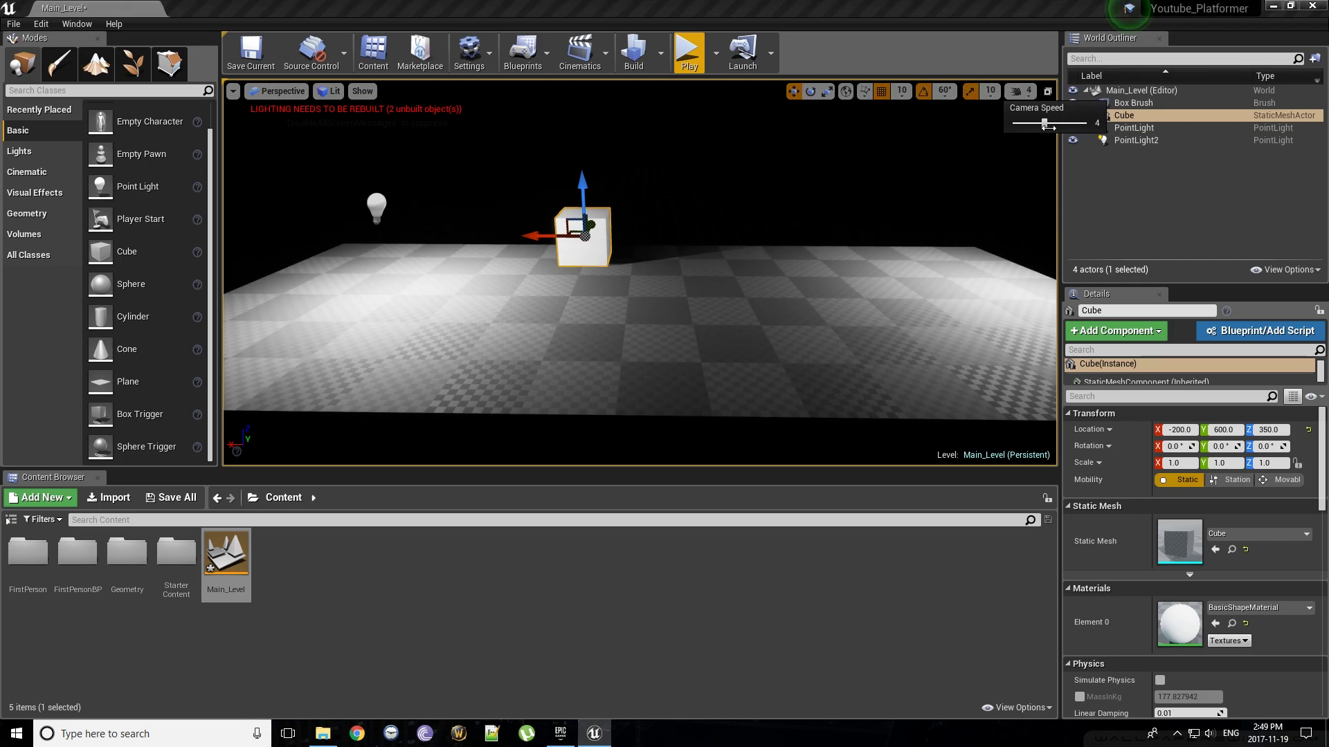
Step: Stretch the cube along X to a scale of 15 with a 0.25 scale snap and shift it to X -340
right_click_drag(769, 251, 760, 246)
key("r")
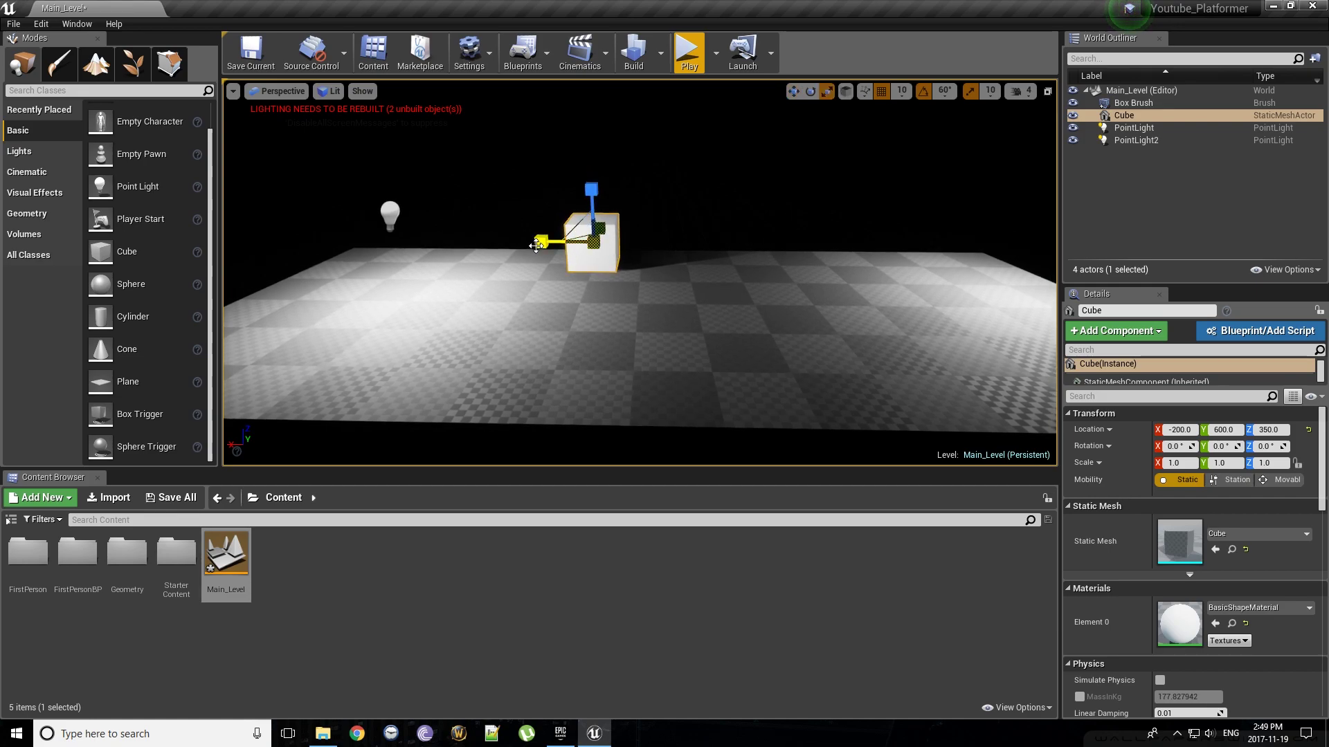
left_click_drag(542, 241, 607, 248)
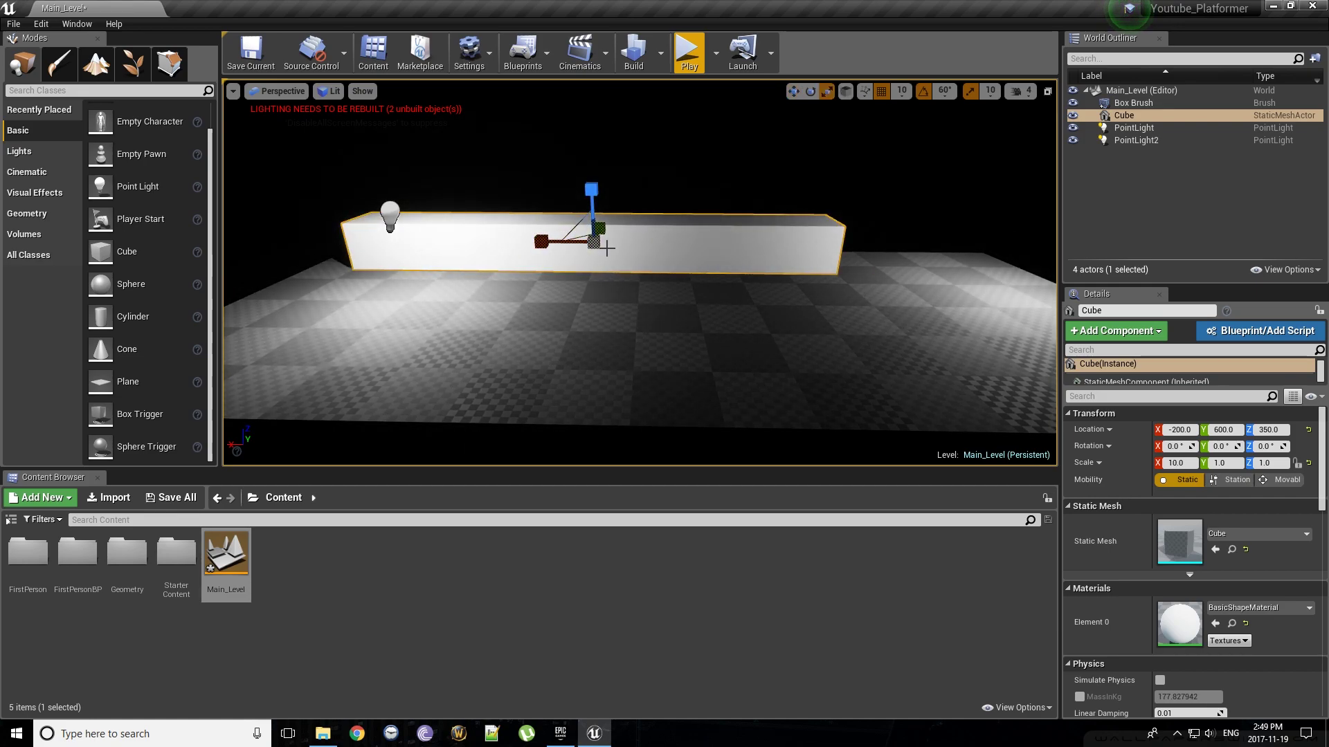
left_click(992, 94)
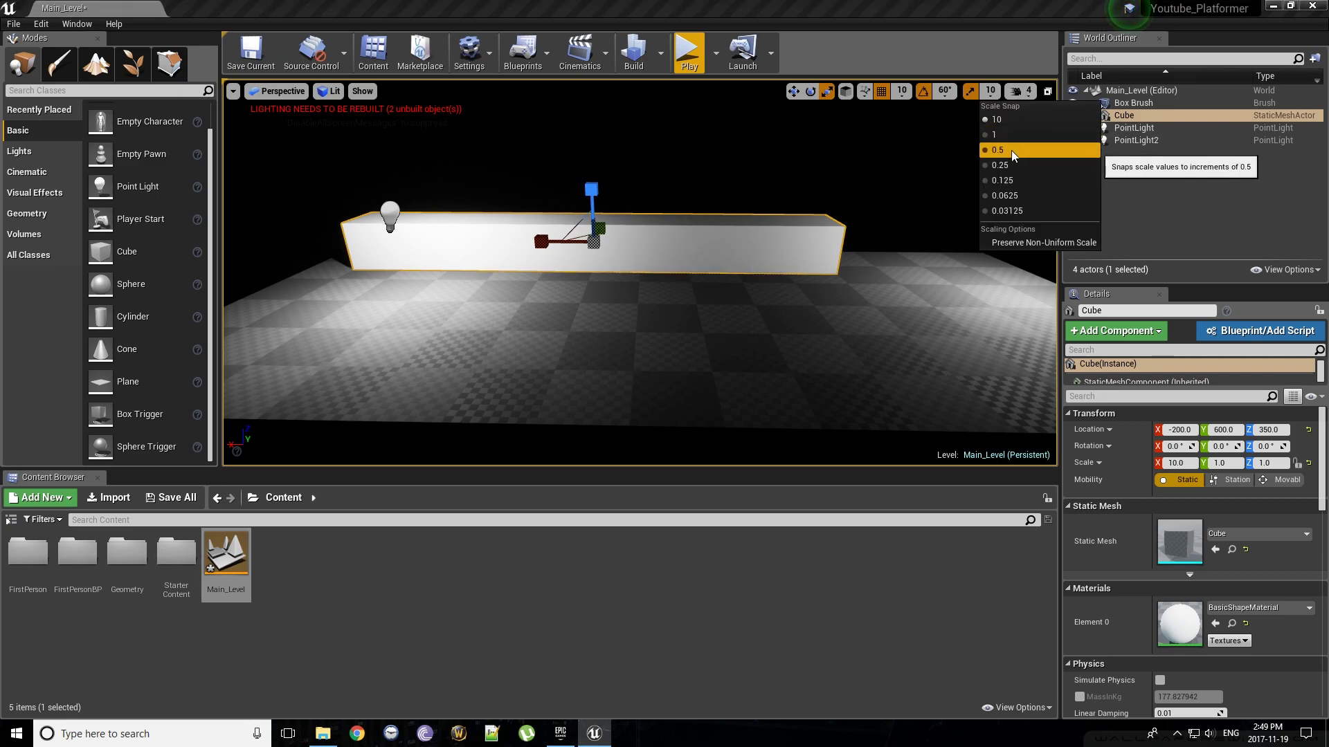
left_click(1000, 166)
left_click_drag(542, 242, 604, 250)
key("w")
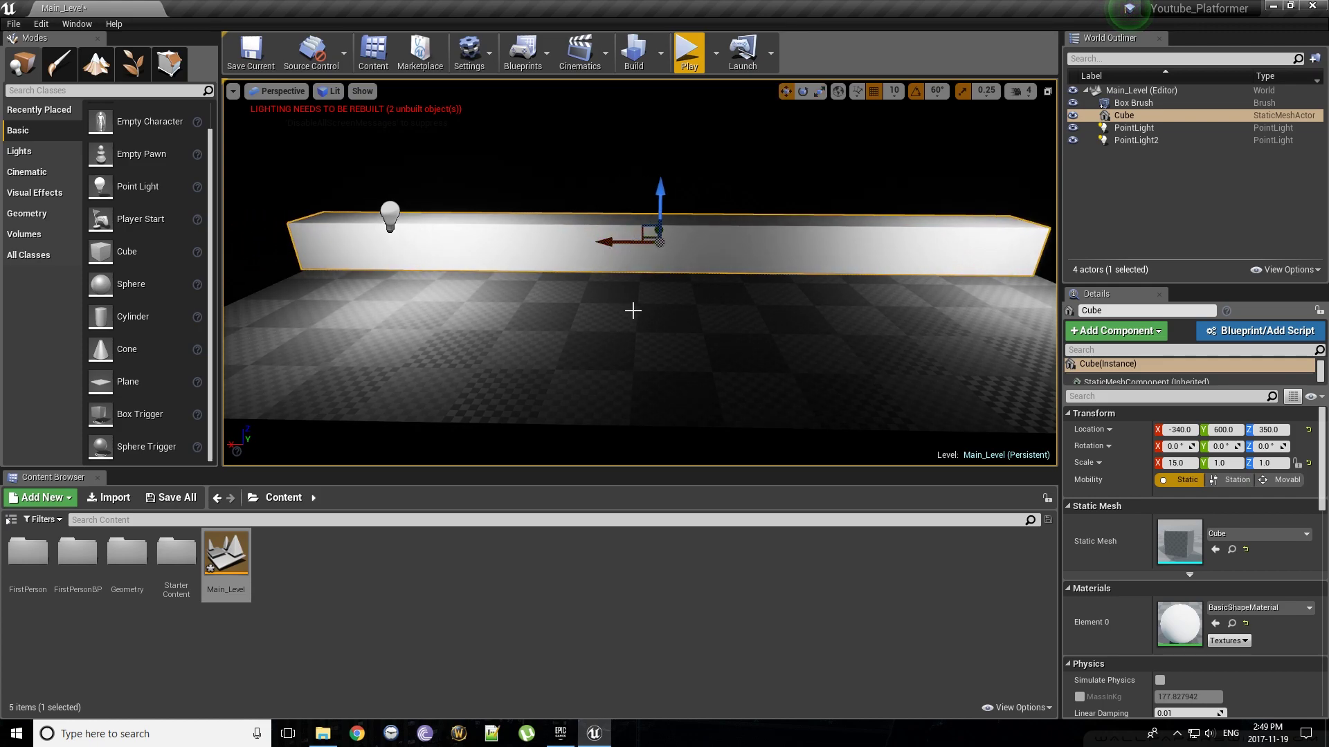
Step: Thin the long cube to a Y scale of 0.25 and align it with the platform's edge at Y 610
mouse_move(633, 310)
right_mouse_down()
mouse_move(817, 332)
mouse_move(734, 353)
mouse_move(685, 346)
mouse_move(643, 314)
right_mouse_up()
key("r")
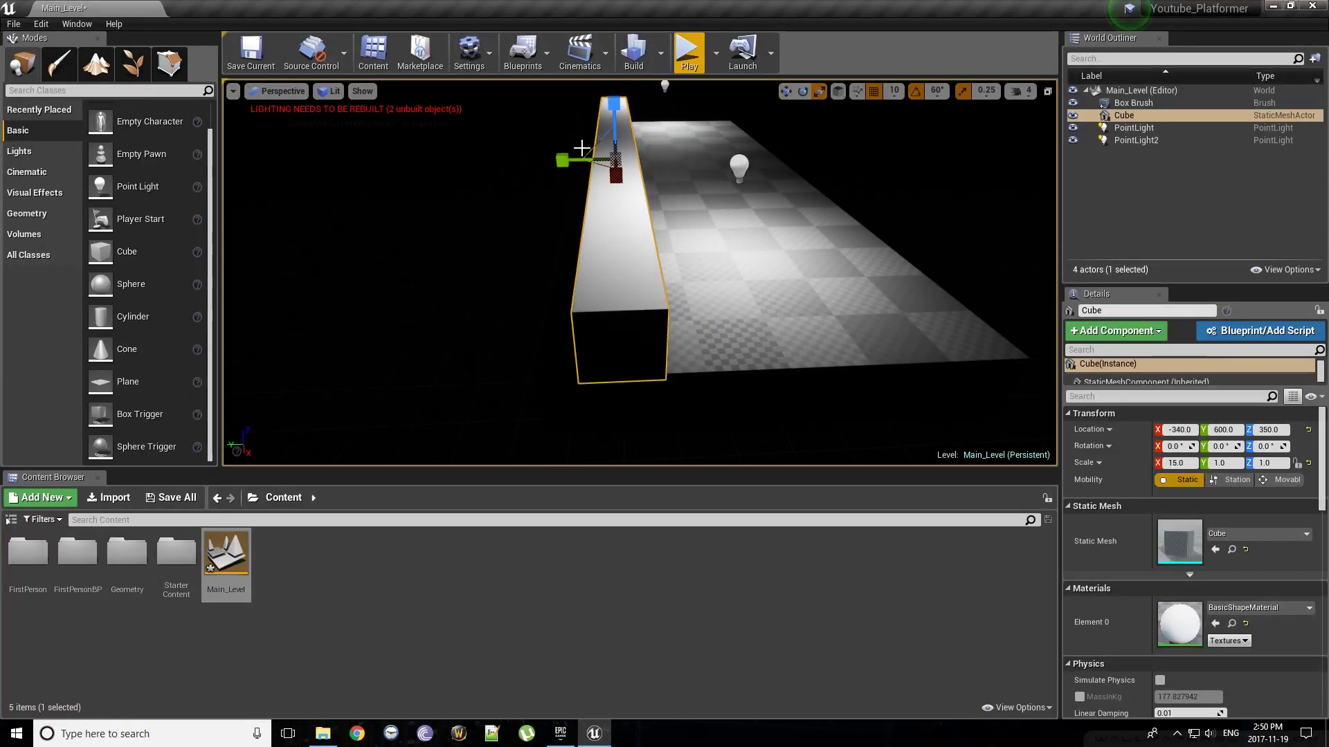
mouse_move(563, 160)
left_mouse_down()
mouse_move(582, 160)
mouse_move(560, 161)
left_mouse_up()
key("w")
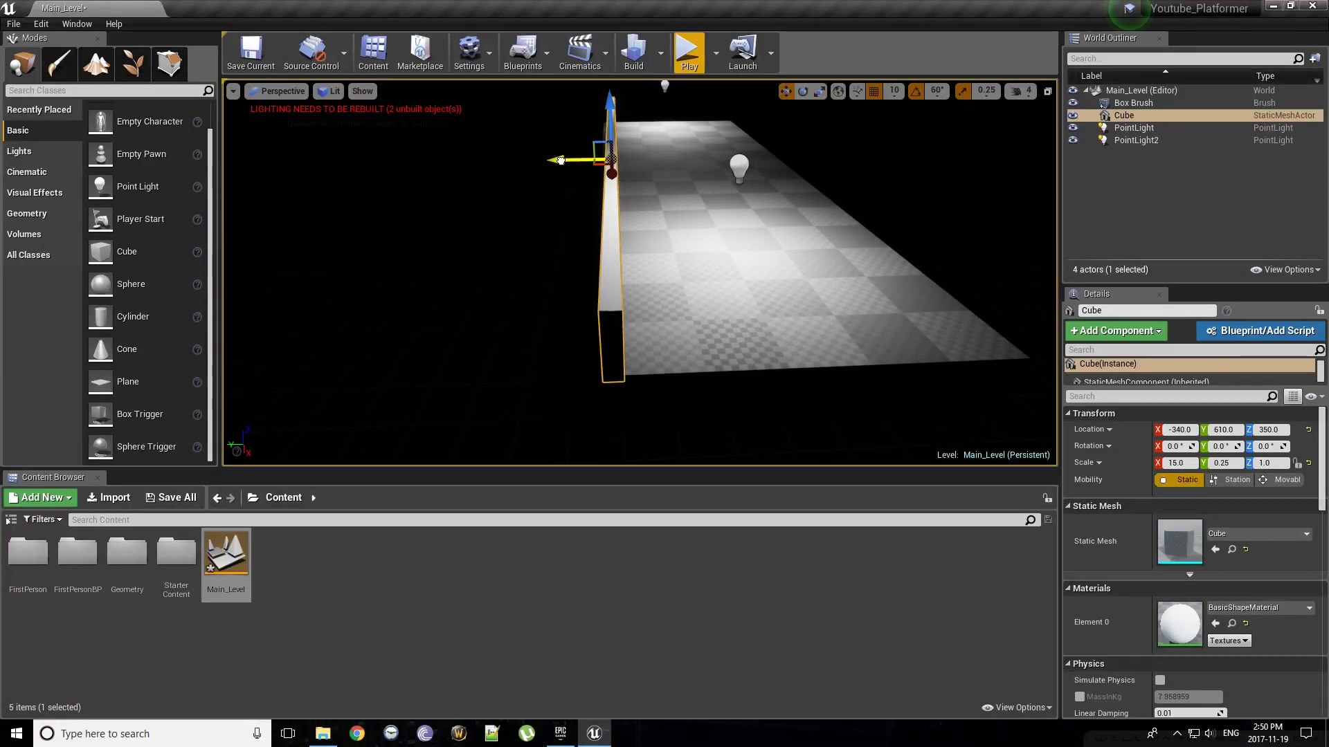
Step: Turn the thin cube into a wall by scaling Z to 4.75 and raising it to Z 520
key("r")
left_click_drag(609, 103, 610, 42)
right_click_drag(605, 104, 540, 62)
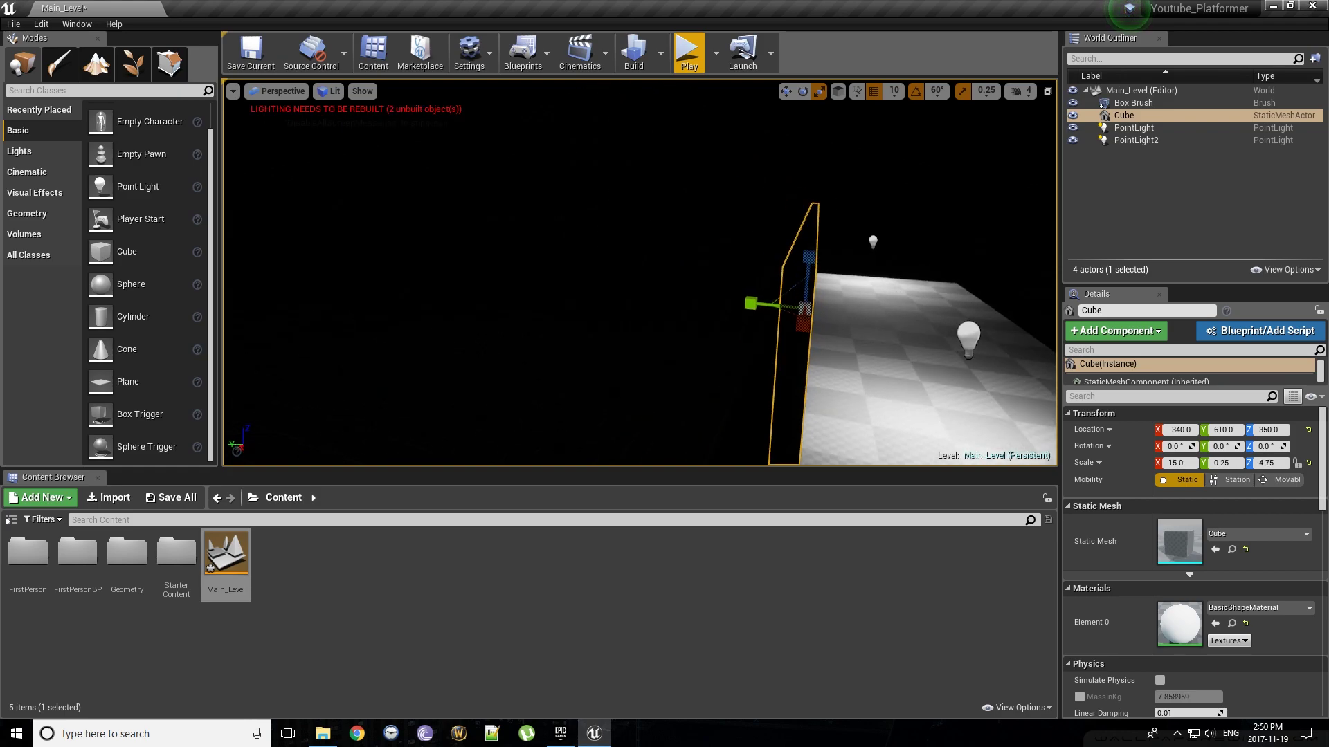
right_click_drag(651, 208, 721, 254)
key("w")
left_click_drag(651, 173, 649, 99)
Step: Duplicate the wall onto the platform's opposite long edge at Y 100
right_click_drag(649, 99, 676, 249)
key("s")
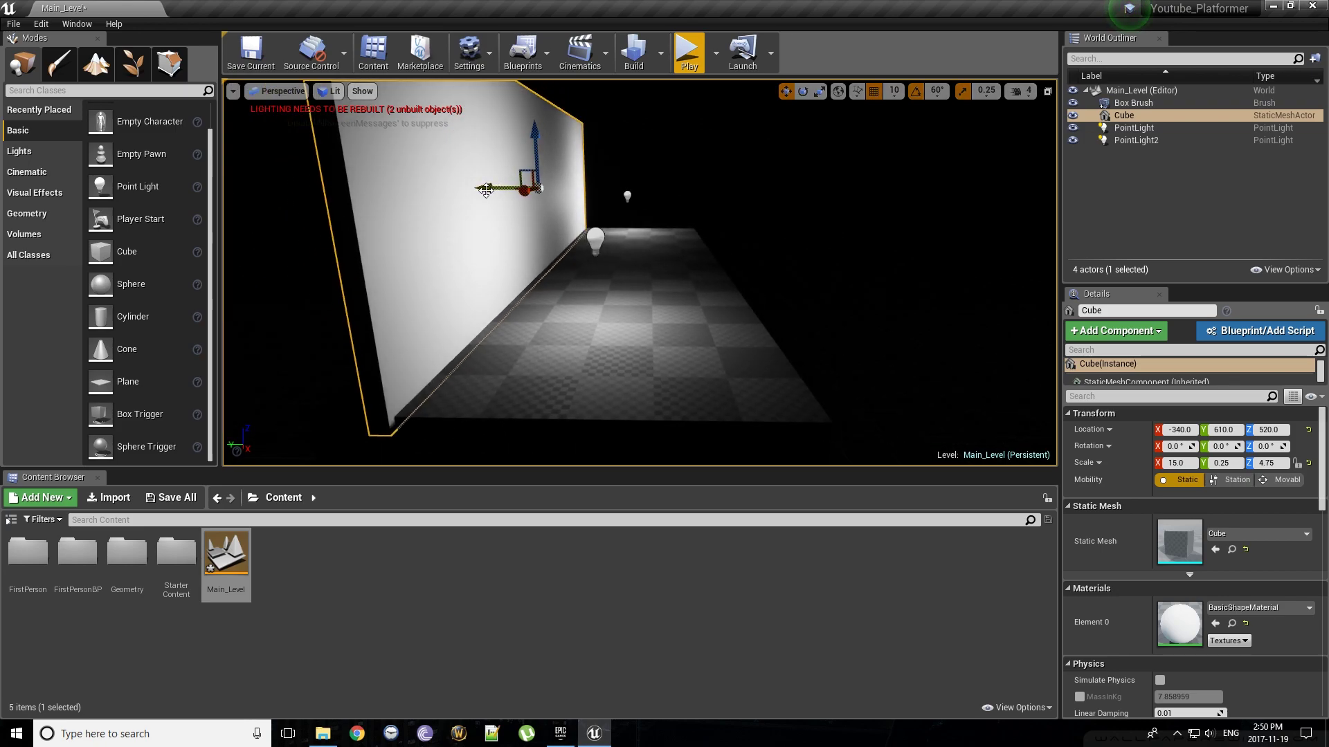
left_click_drag(486, 190, 671, 208, "alt")
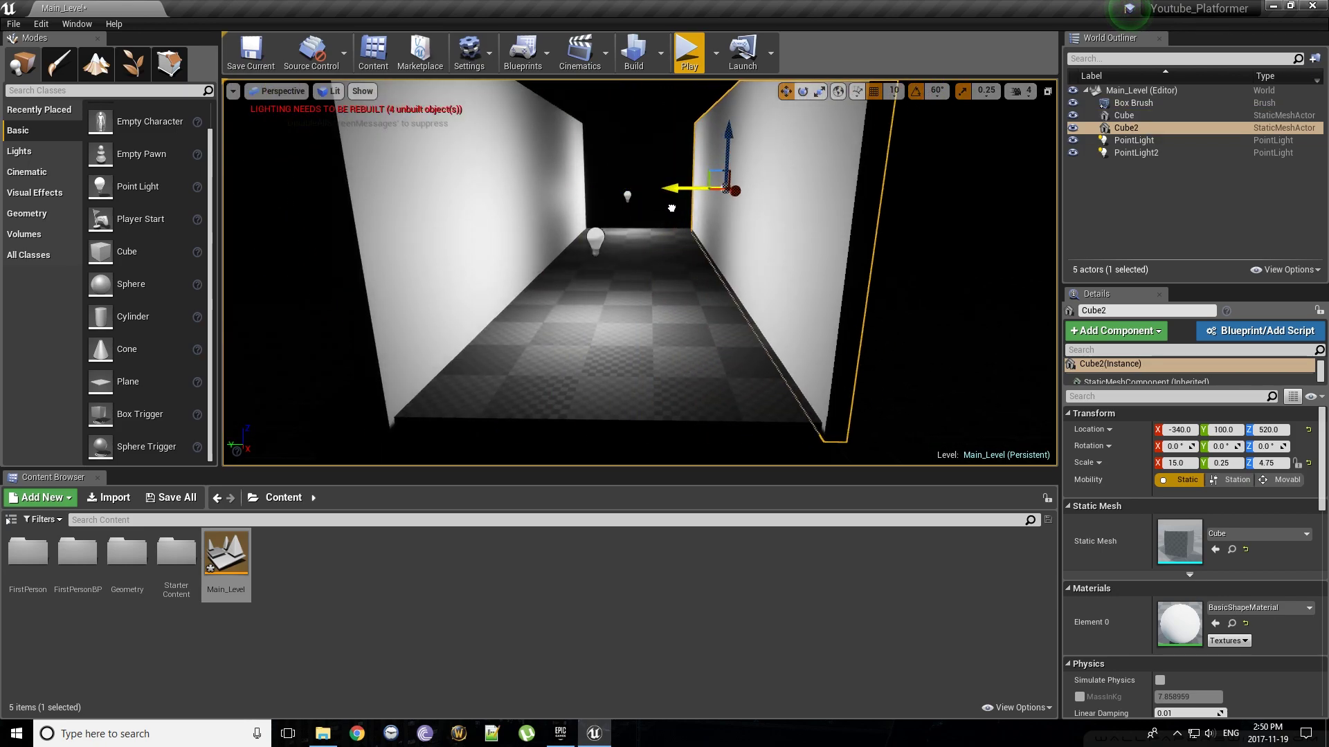
Step: Duplicate the second wall to X -1420 and rotate the copy to about -90° around Z with a 30° rotation snap
mouse_move(656, 258)
right_mouse_down()
mouse_move(665, 266)
mouse_move(639, 260)
right_mouse_up()
mouse_move(638, 317)
right_mouse_down()
mouse_move(754, 336)
mouse_move(662, 312)
mouse_move(656, 326)
right_mouse_up()
left_click_drag(798, 348, 528, 216, "alt")
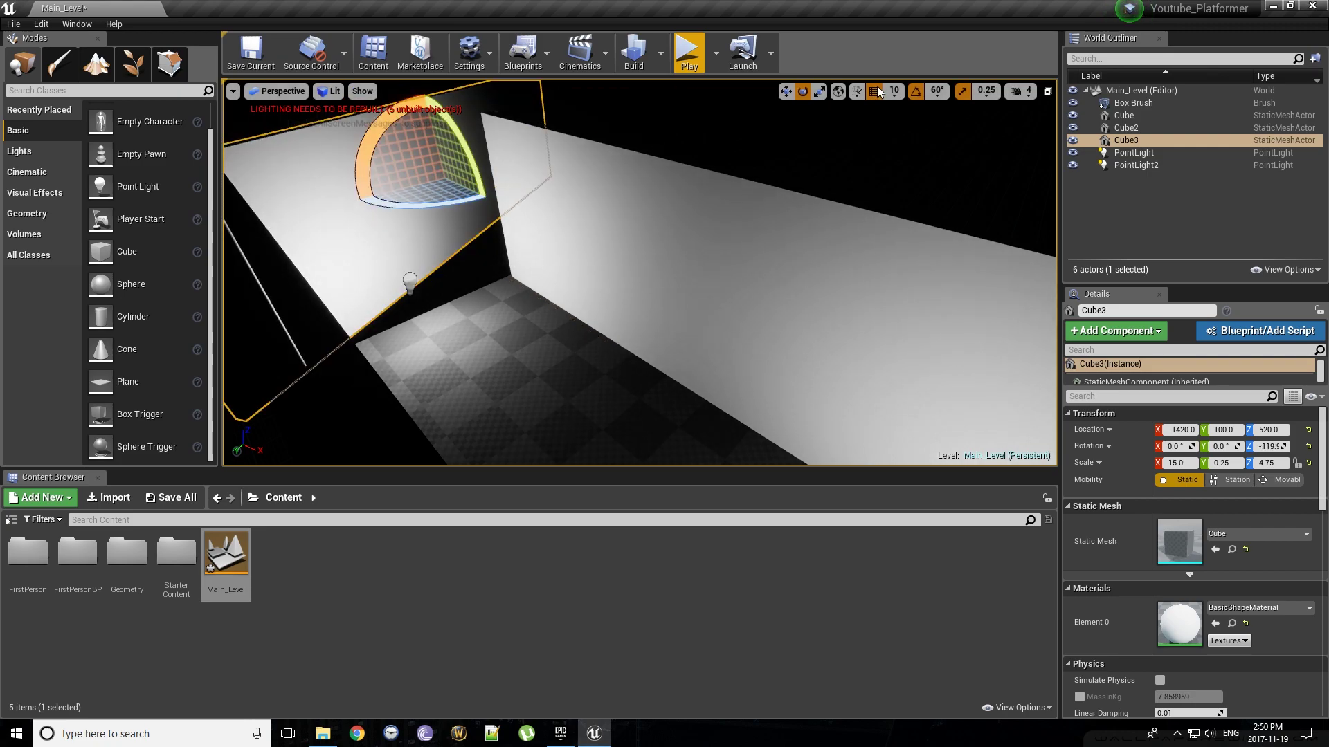
left_click(937, 90)
left_click(943, 165)
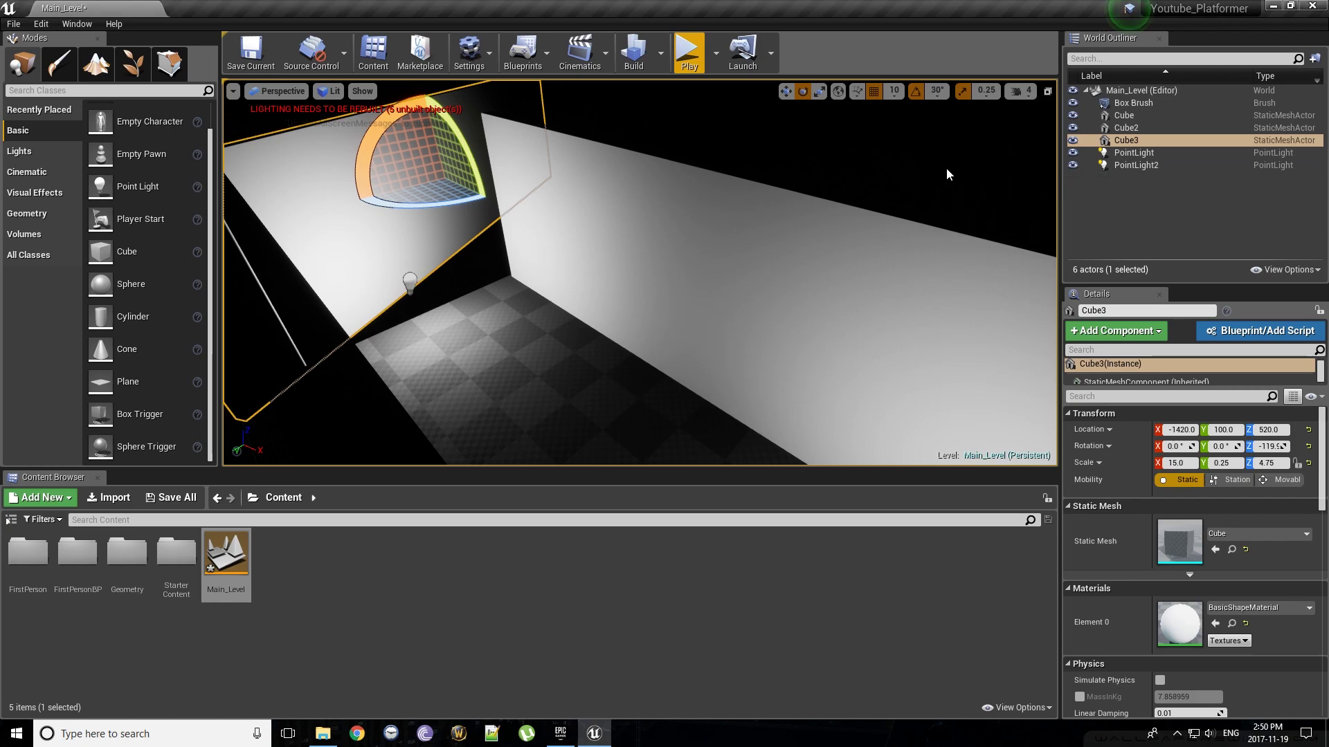
left_click_drag(415, 204, 526, 211)
Step: Move the rotated wall to X -1070, Y 300 so it closes off the platform's end
right_click_drag(577, 251, 744, 237)
key("w")
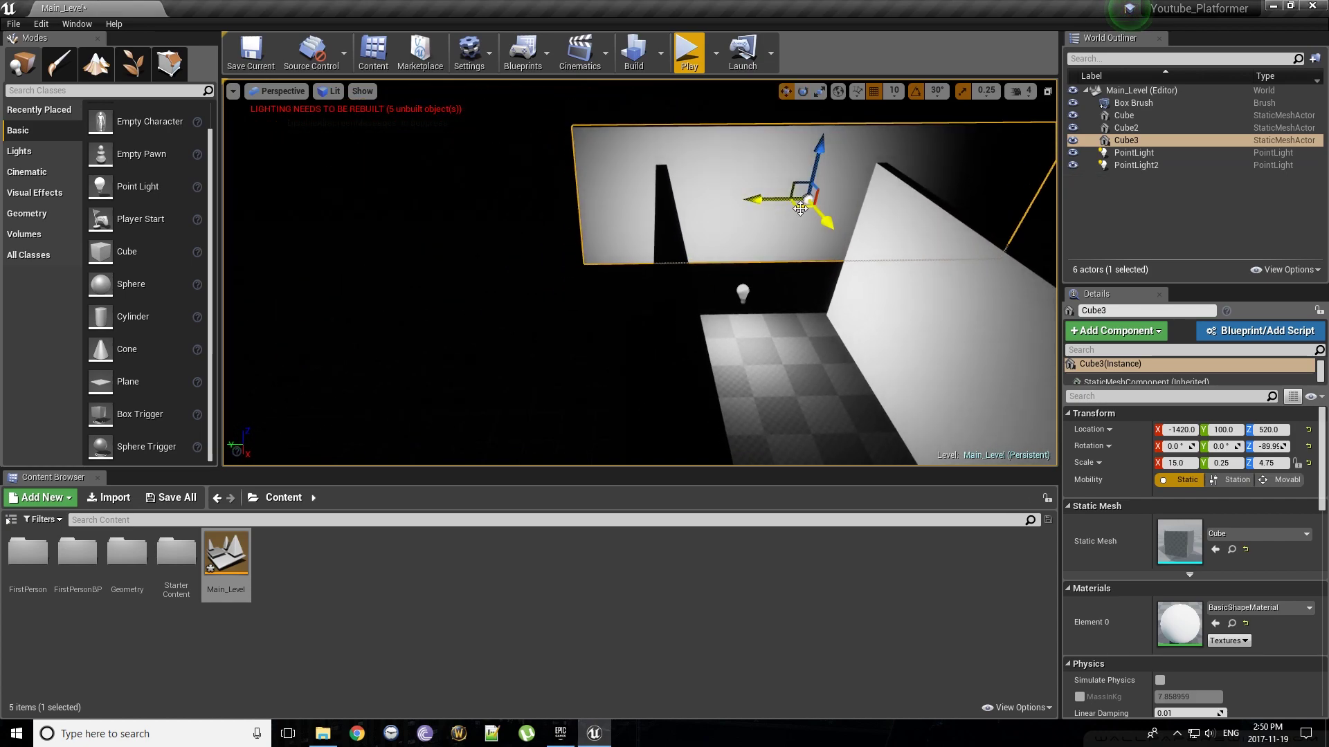
left_click_drag(798, 195, 769, 270)
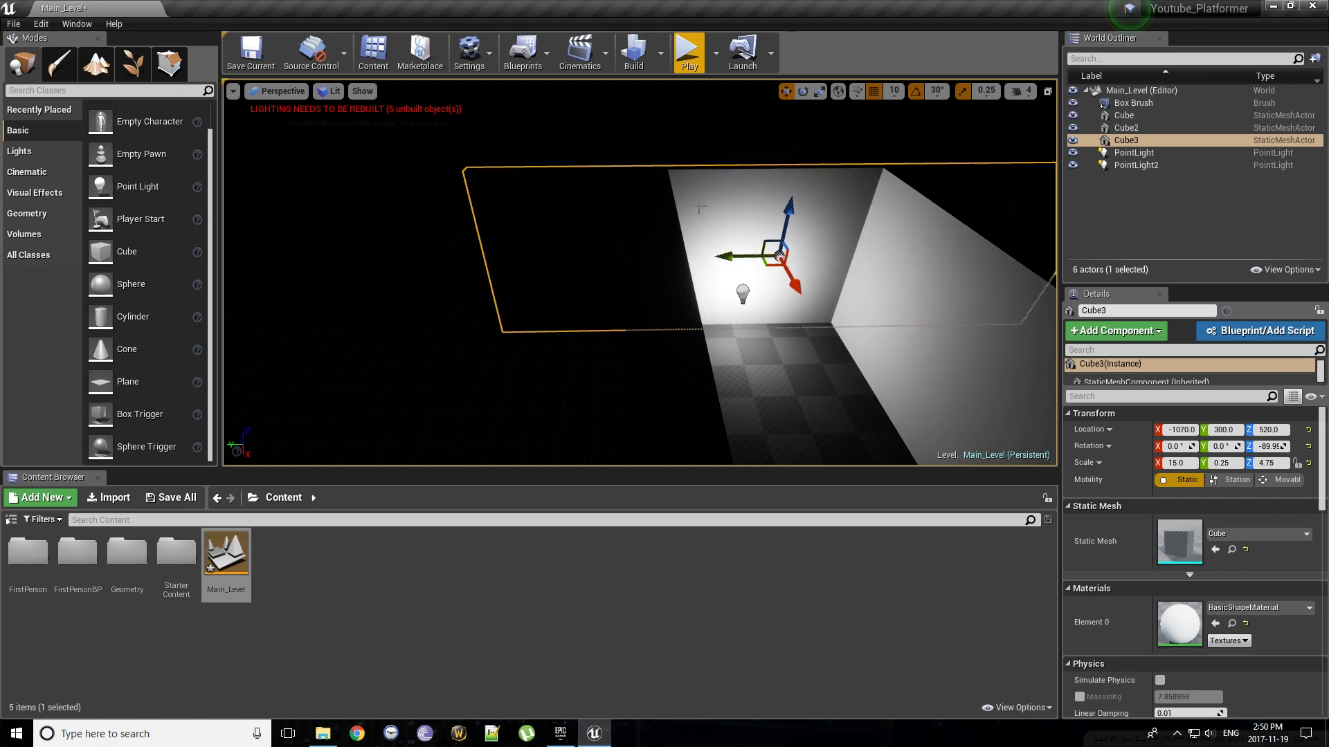
Step: Place a Player Start on the floor near the end wall, at X -880, Y 370
mouse_move(649, 301)
right_mouse_down()
mouse_move(602, 320)
mouse_move(657, 322)
mouse_move(673, 361)
mouse_move(650, 267)
mouse_move(662, 318)
right_mouse_up()
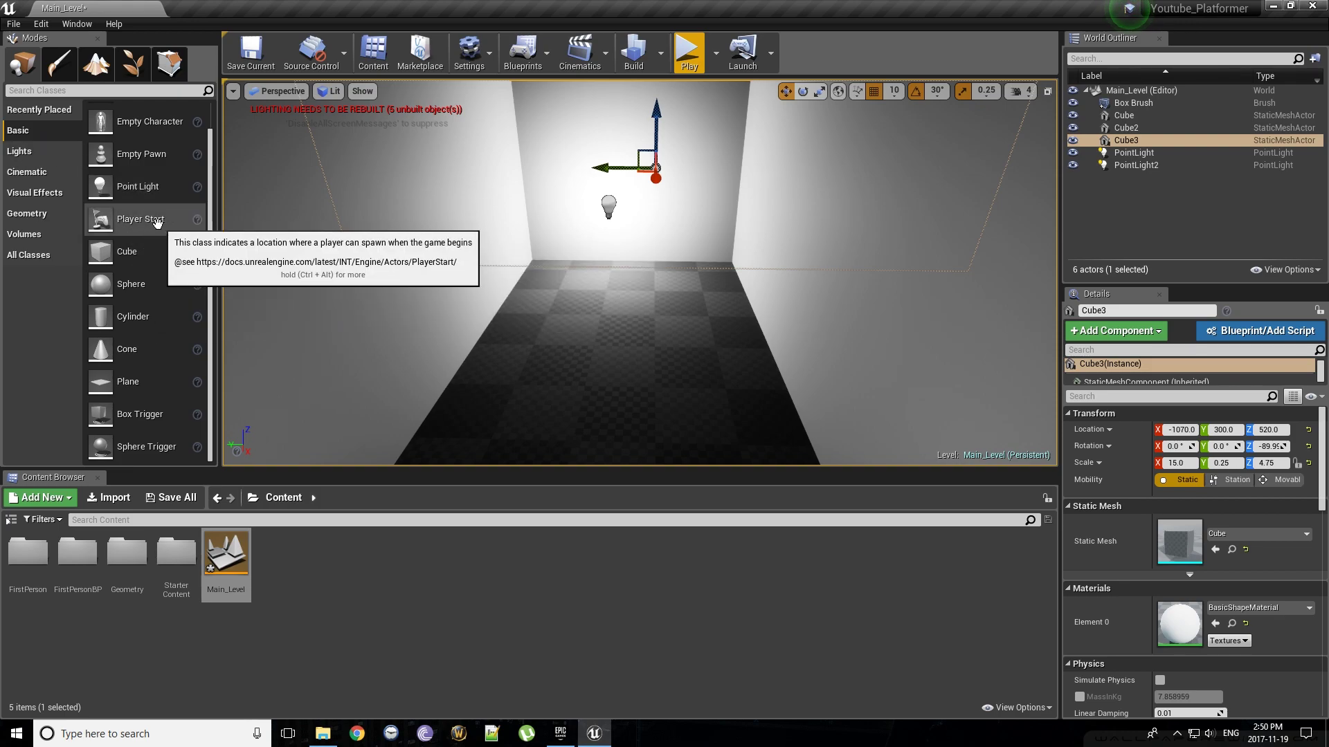
left_click_drag(158, 220, 621, 296)
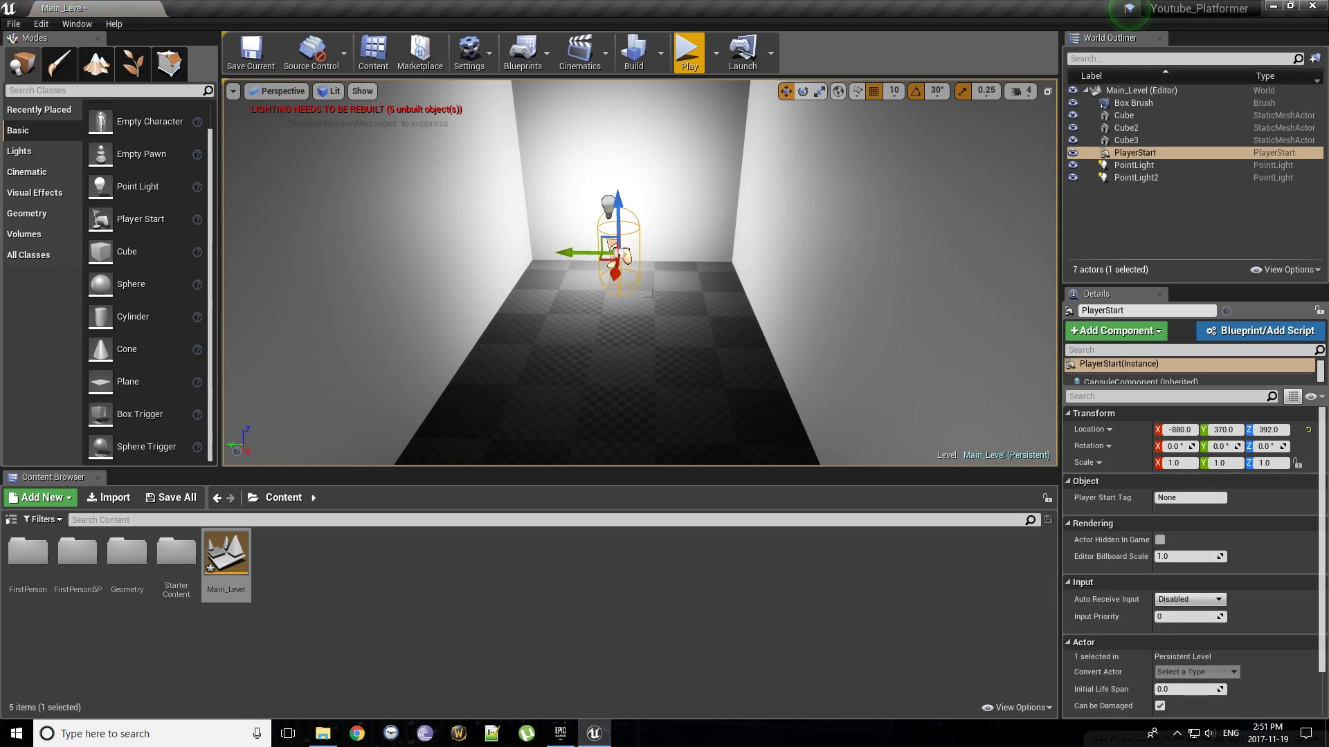
mouse_move(652, 295)
right_mouse_down()
mouse_move(655, 284)
mouse_move(675, 322)
mouse_move(664, 315)
right_mouse_up()
key("w")
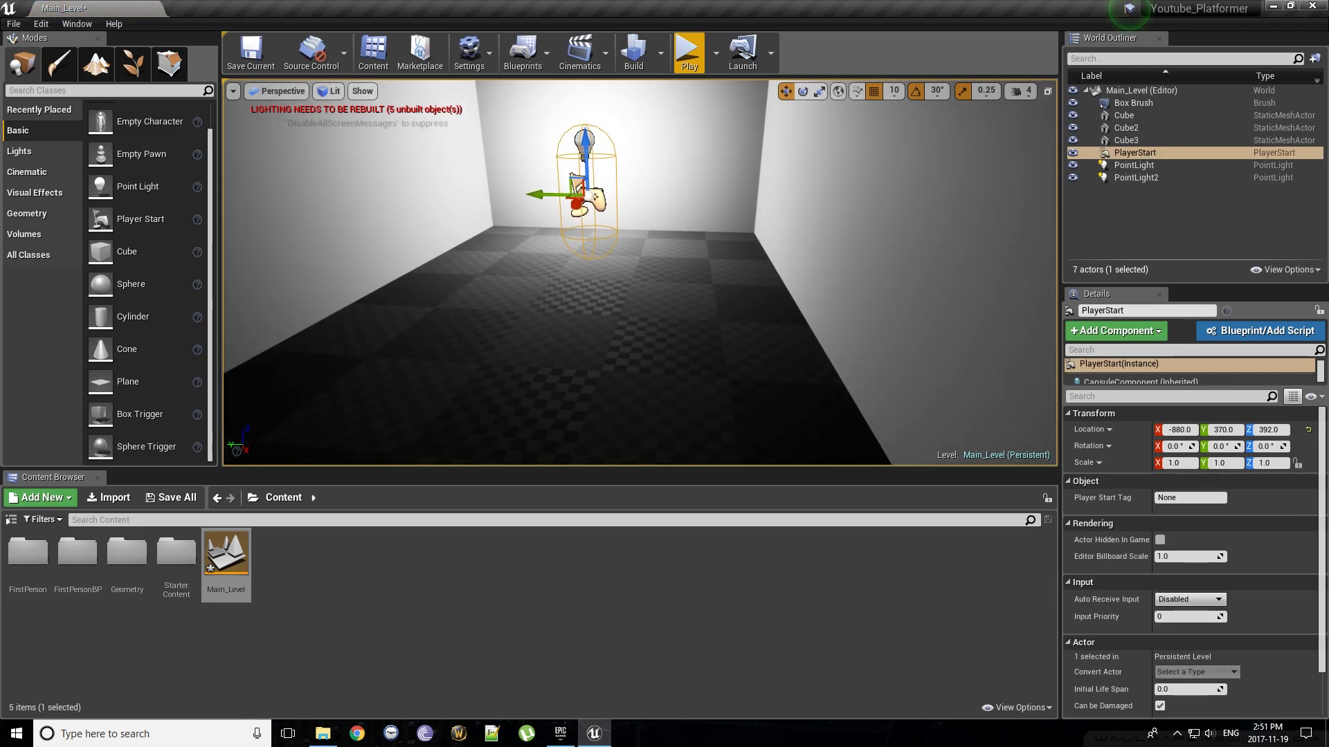
Step: Play-test the walled corridor from the Player Start, fire several projectiles, and stop the session
left_click(689, 52)
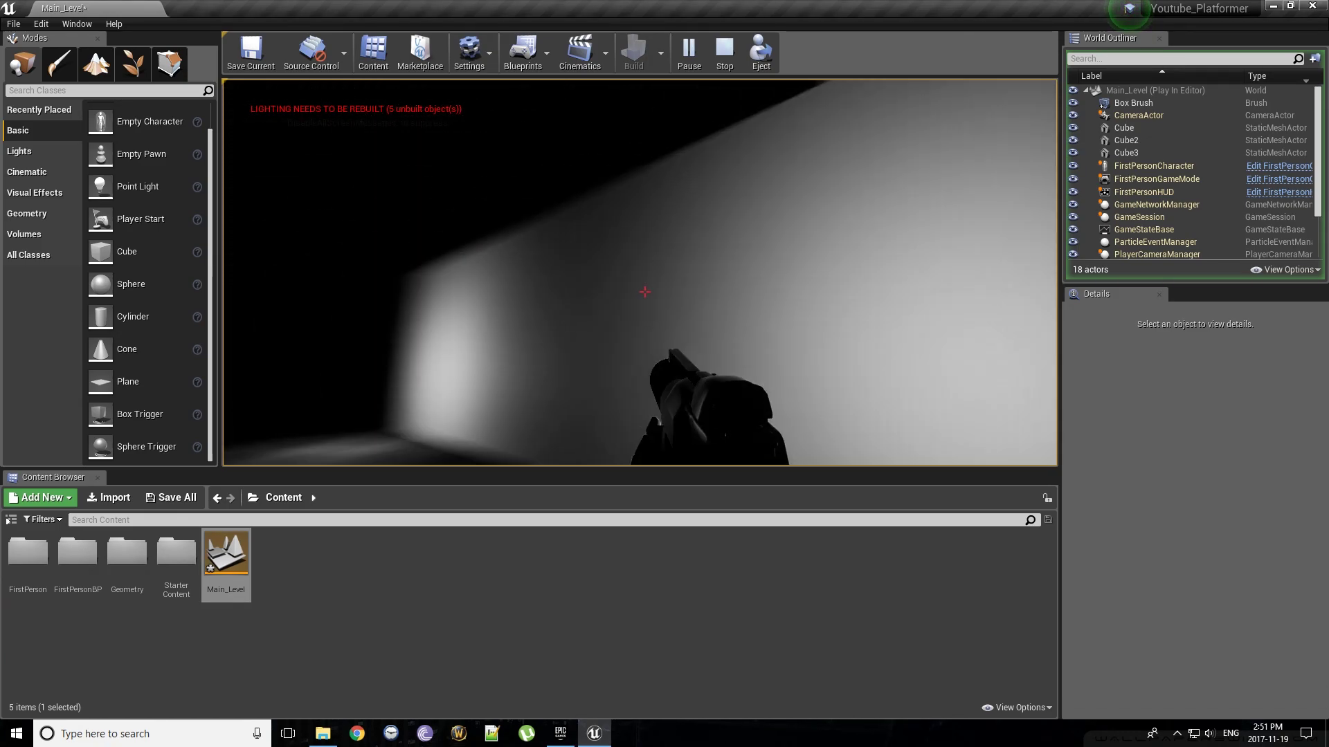
left_click(644, 291)
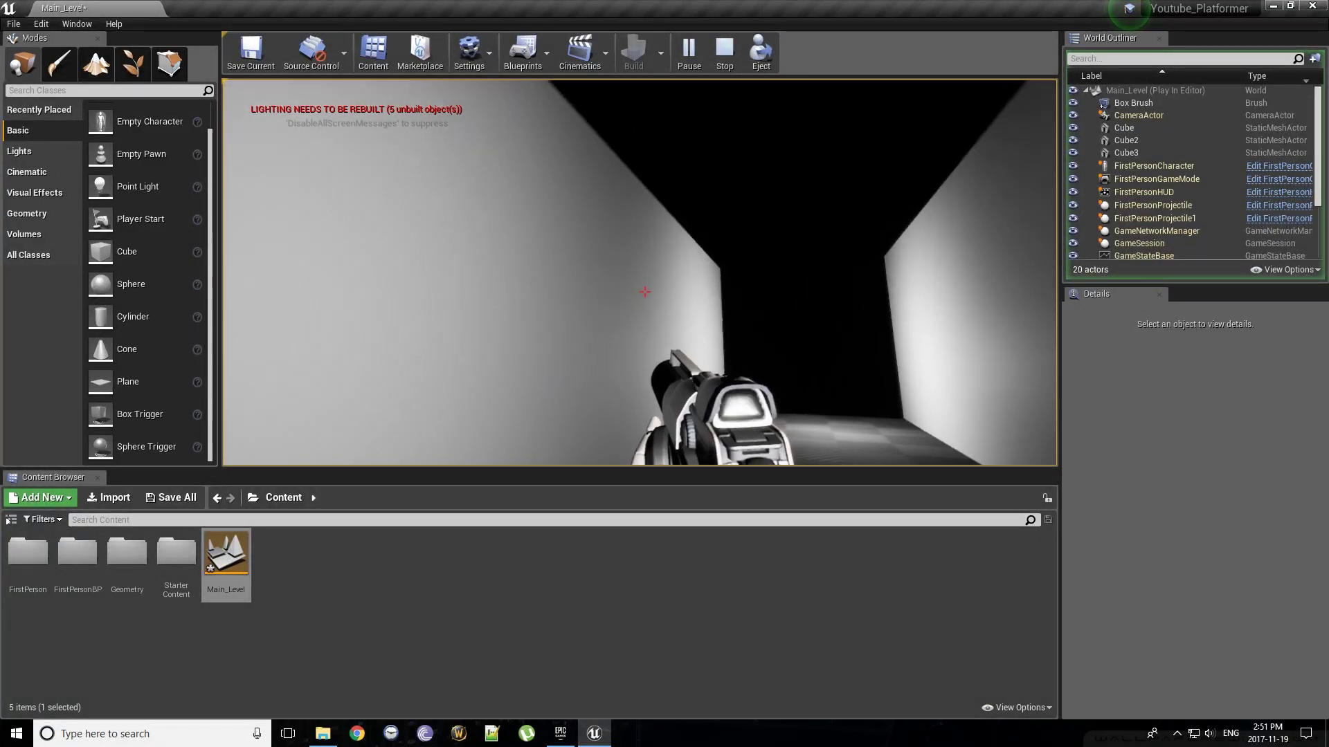
left_click(644, 291)
left_click(645, 292)
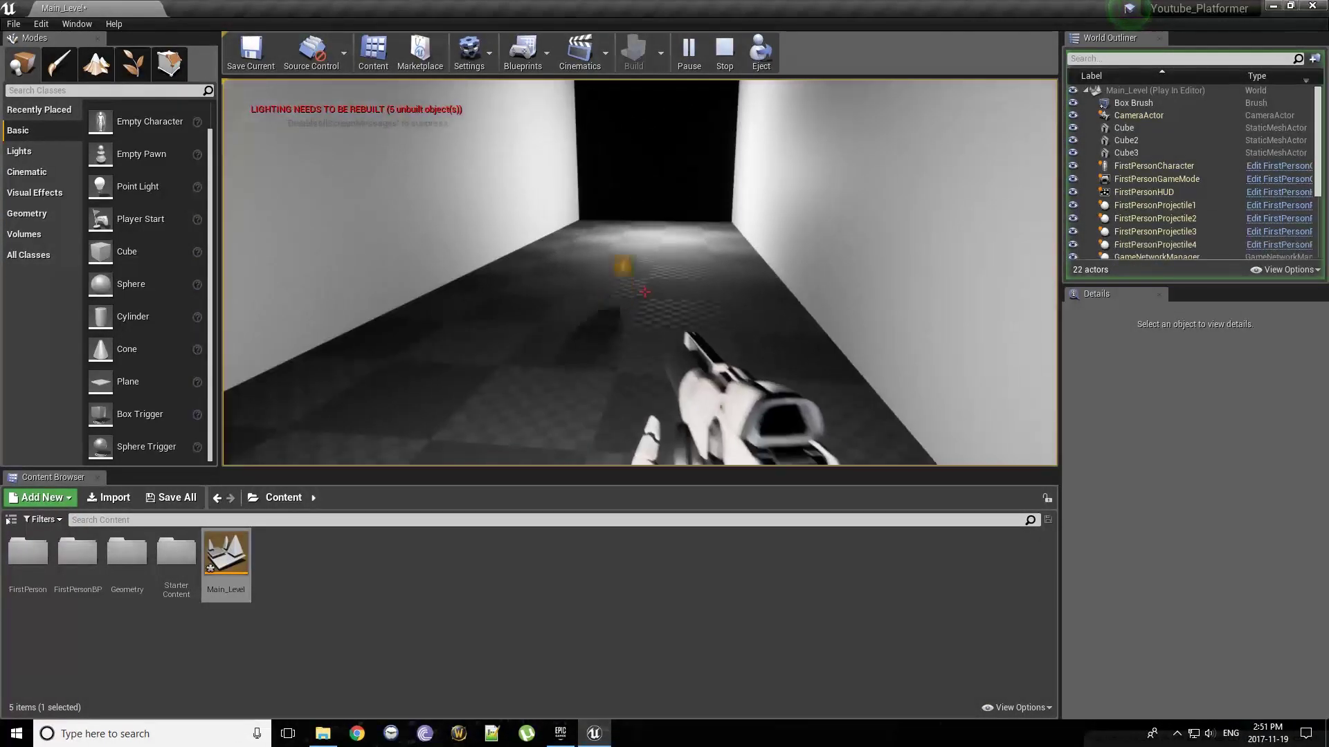
left_click(645, 291)
left_click(645, 291)
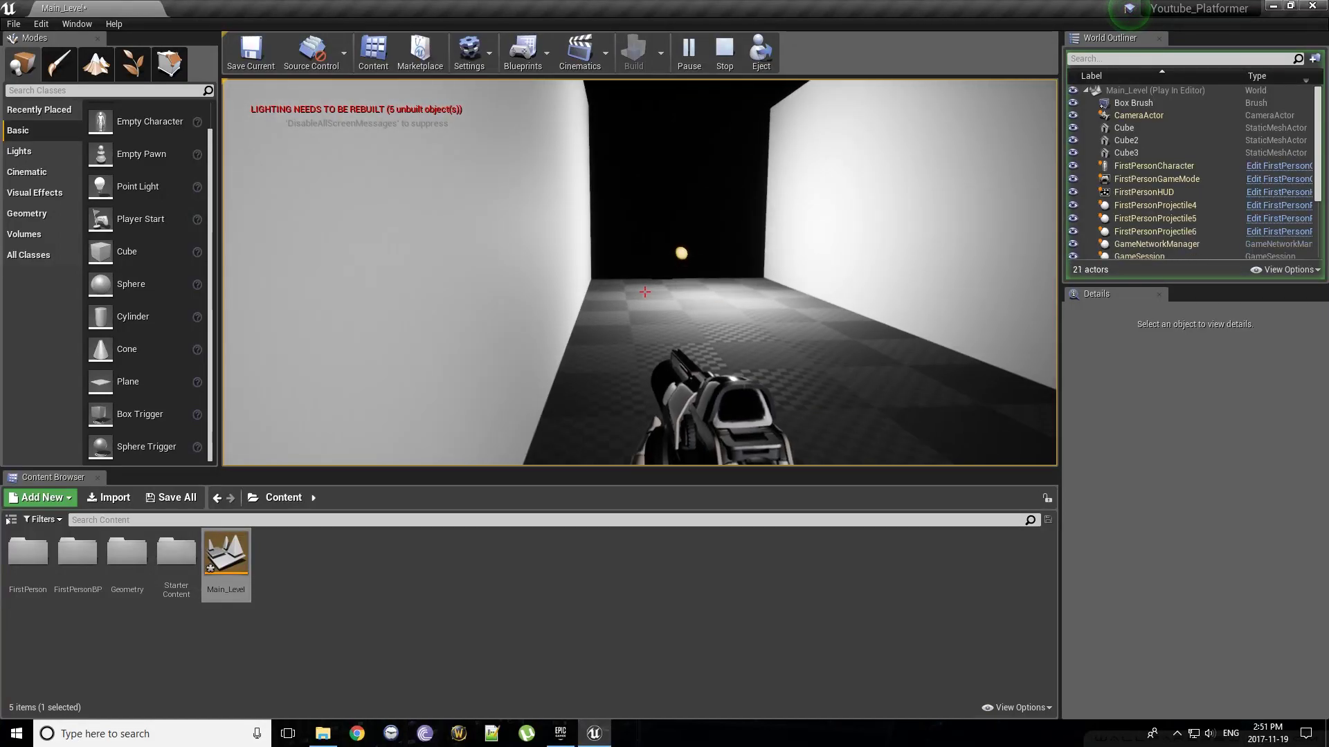
key("Escape")
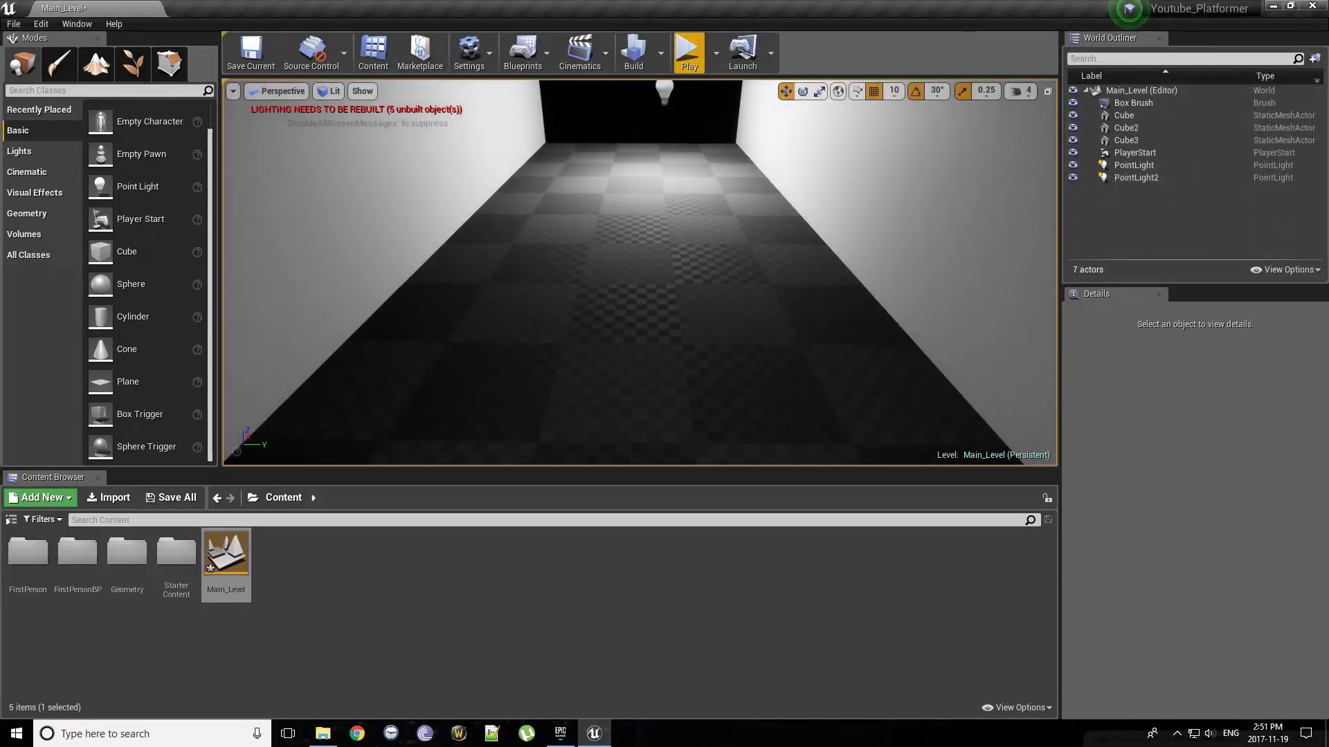
key("s")
right_click_drag(644, 292, 519, 277)
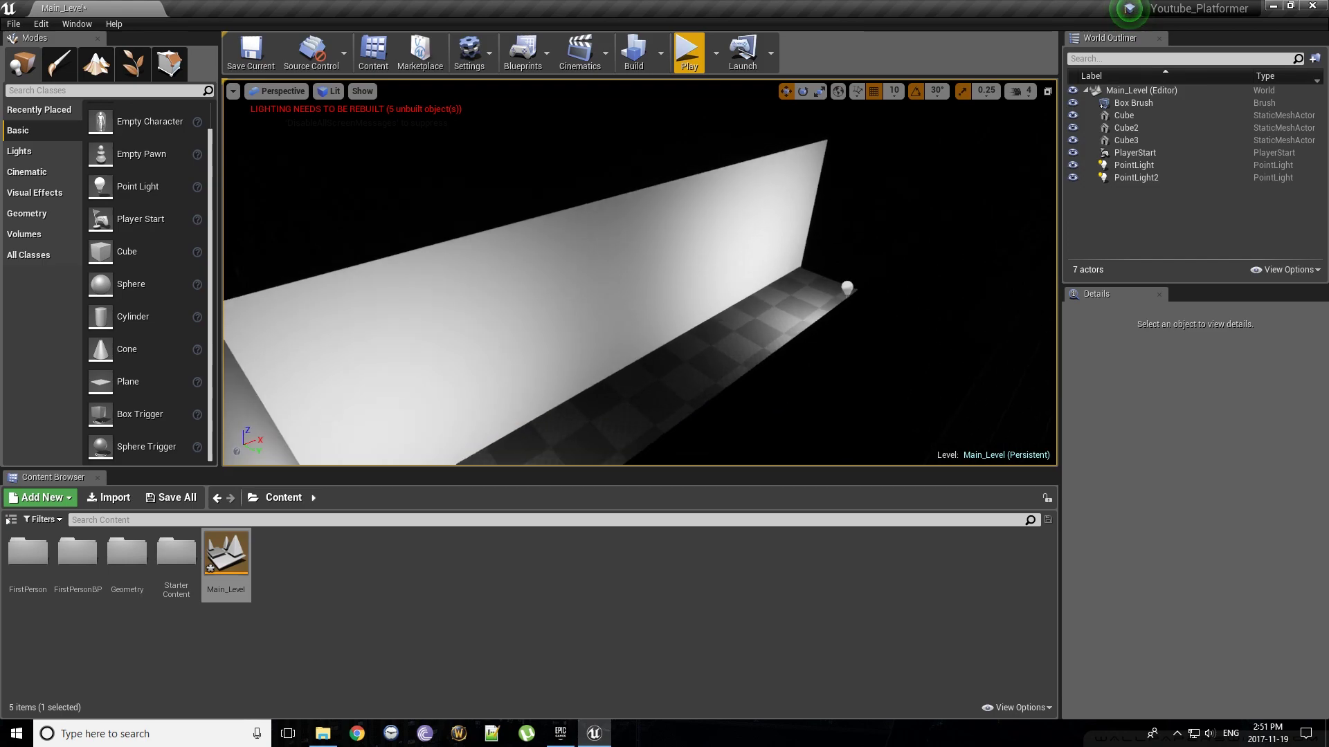